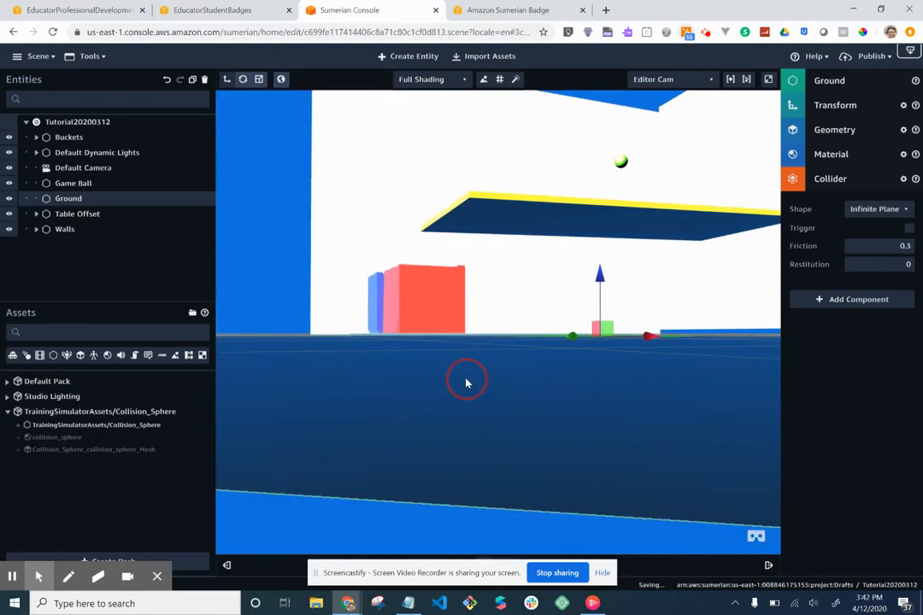
drag(467, 383, 482, 446)
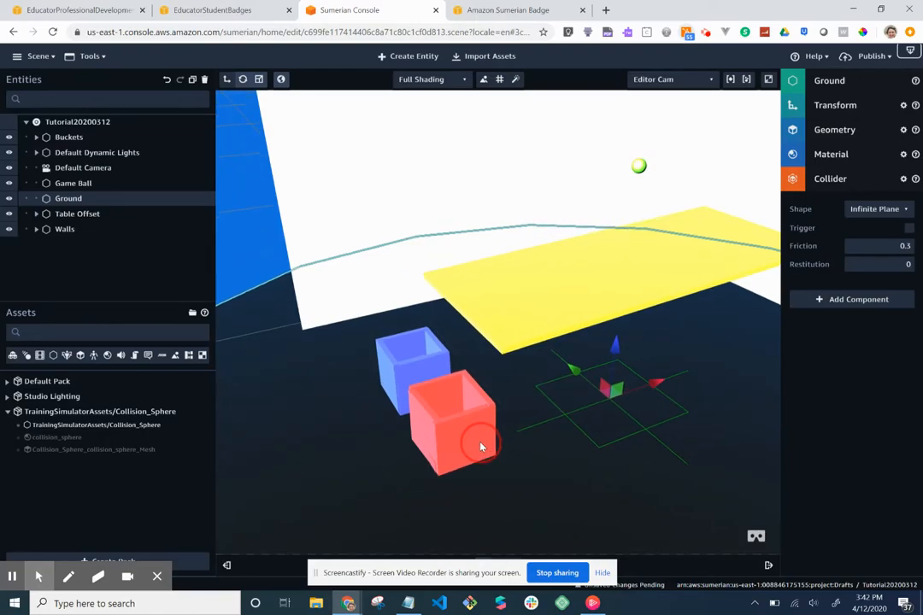
drag(481, 447, 592, 449)
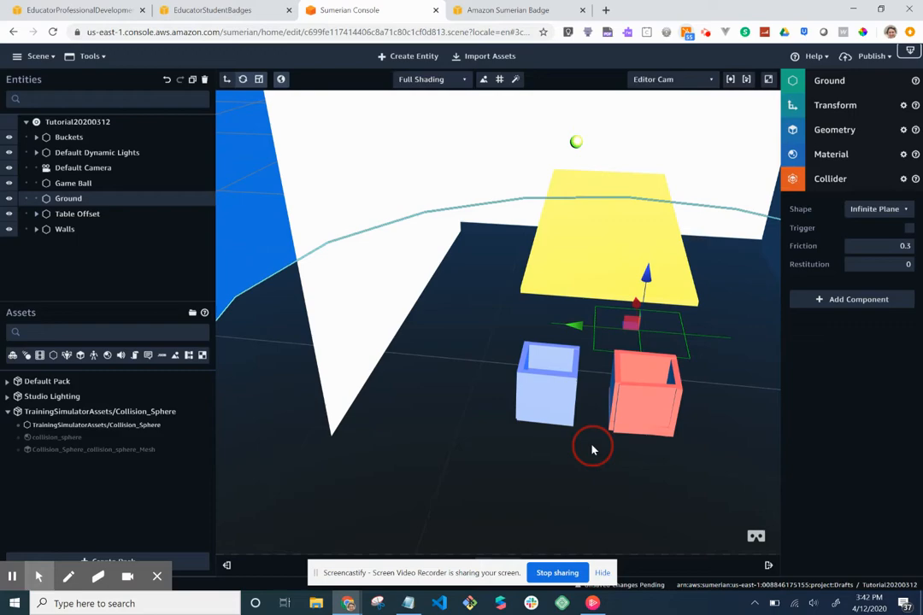
drag(592, 449, 529, 433)
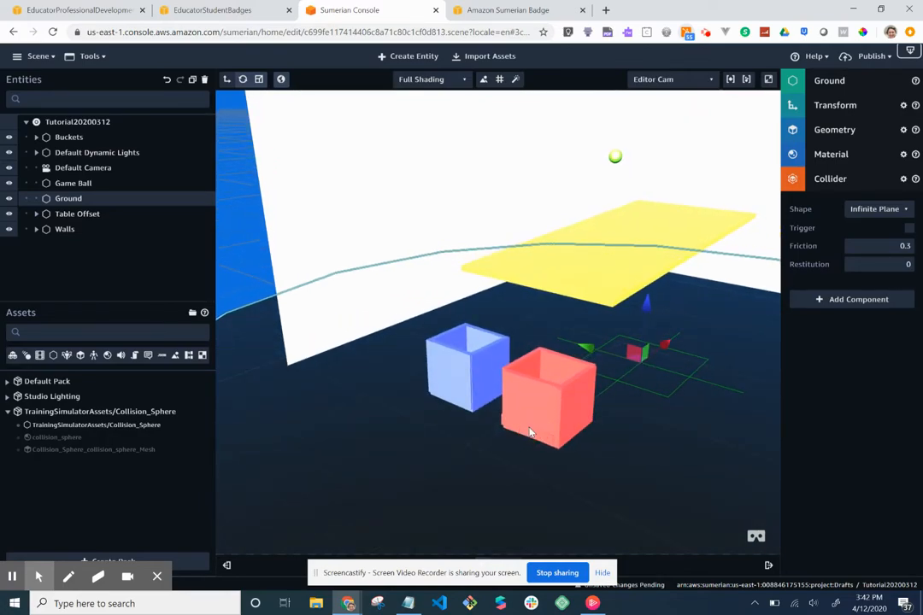
click(600, 578)
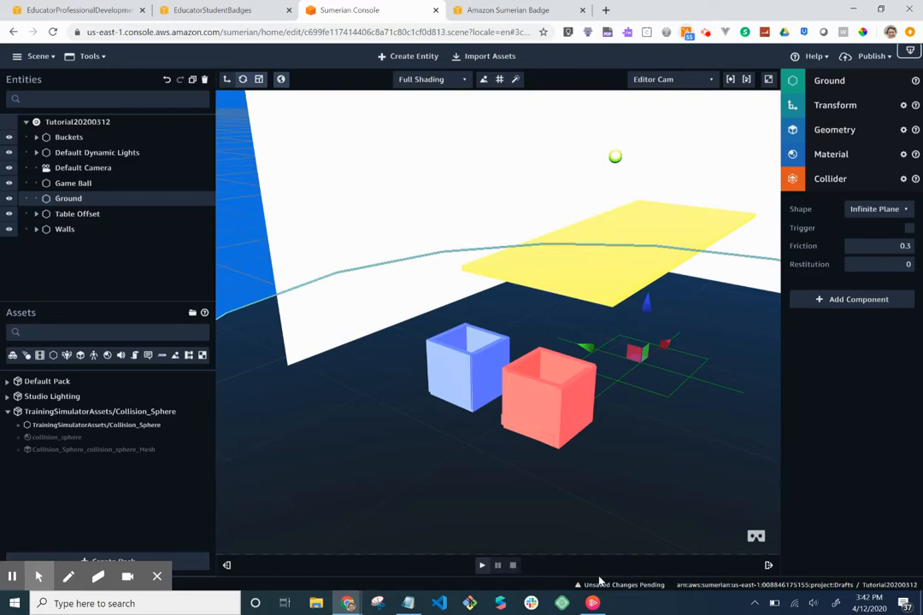
right_click(623, 584)
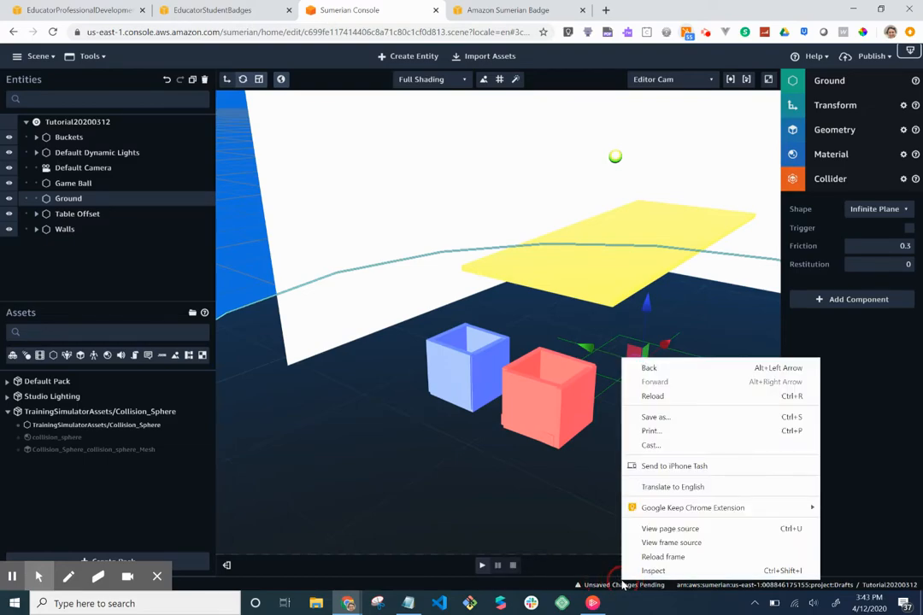
click(596, 532)
drag(595, 532, 623, 530)
- Play the scene and examine the game ball's fall into the blue bucket, including a close look at the bucket's underside
click(482, 566)
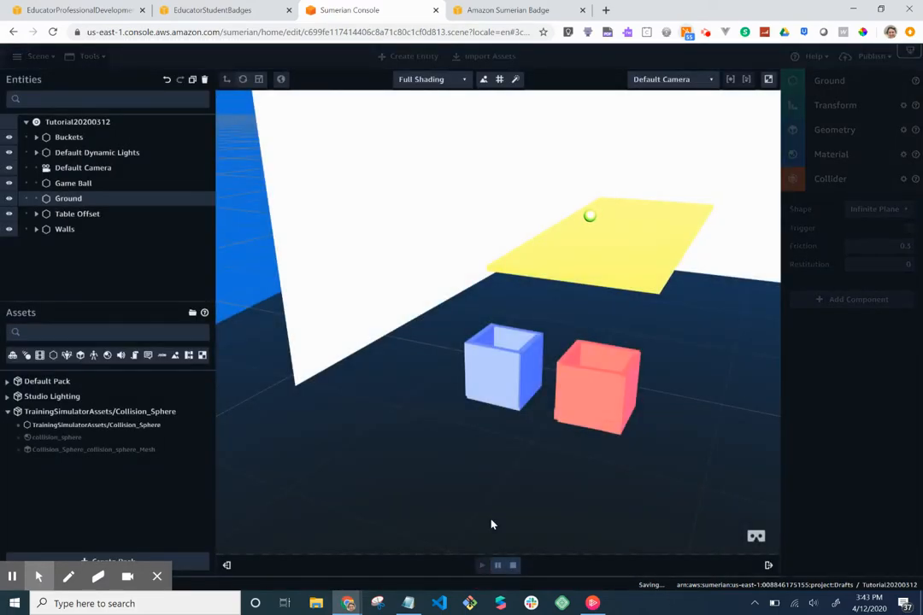
drag(505, 507, 530, 505)
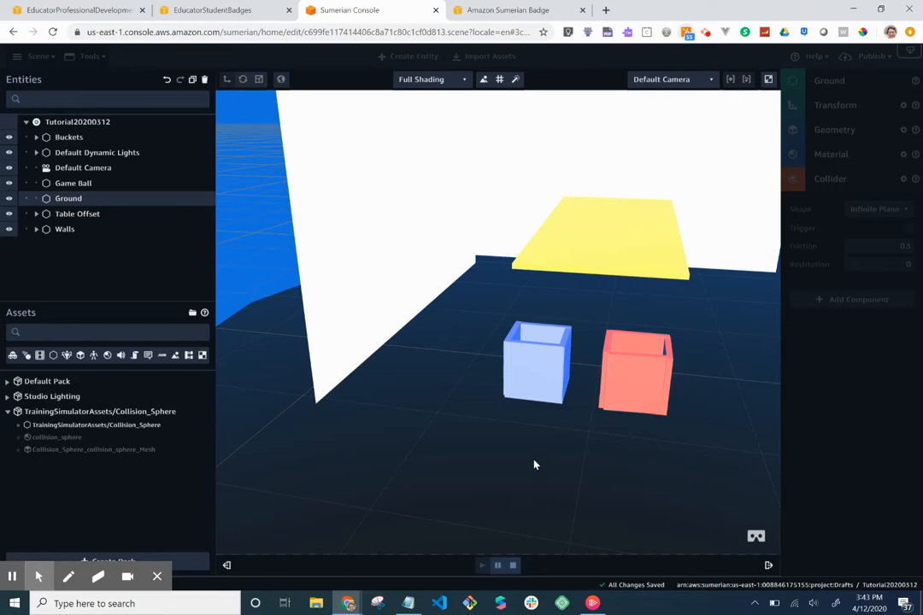
drag(534, 464, 516, 391)
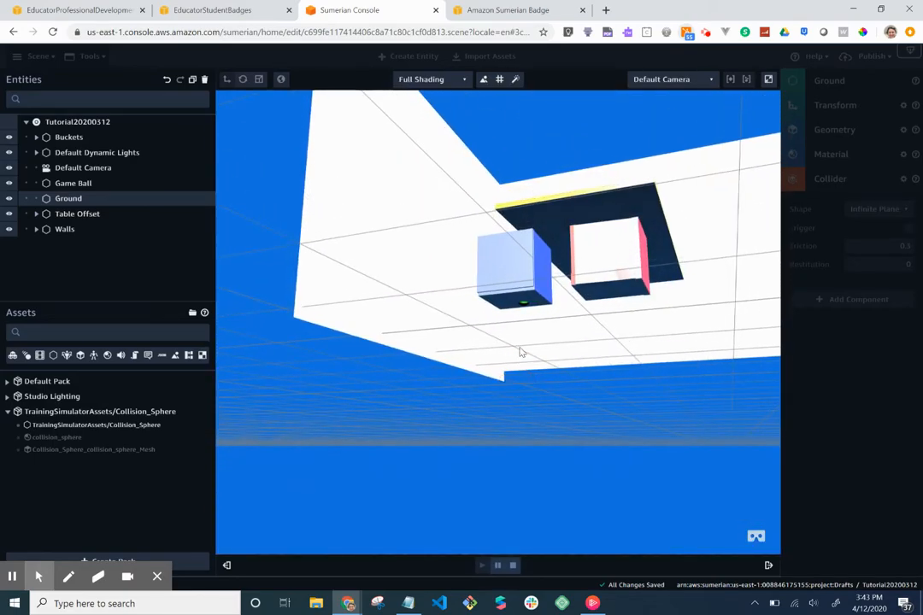
scroll(524, 316, up, 5)
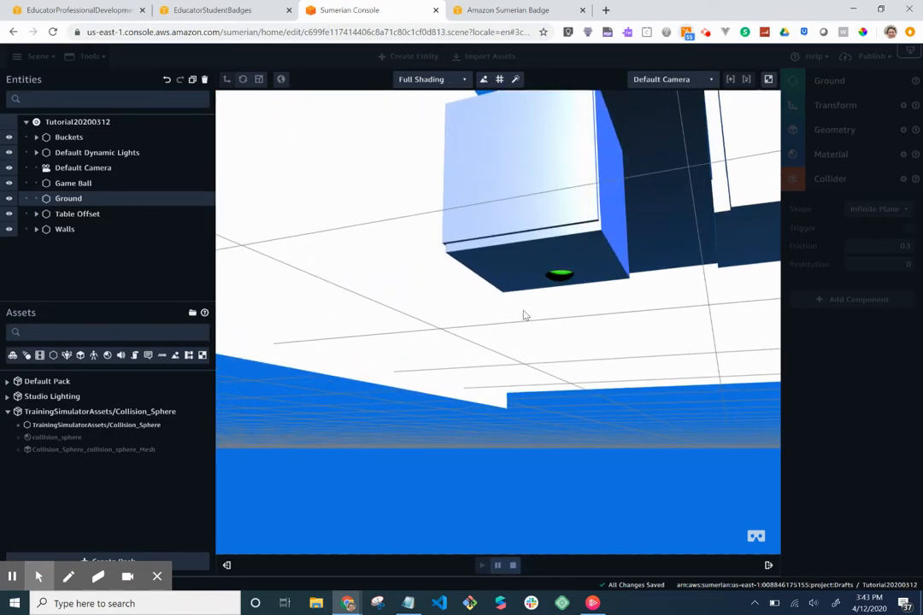
scroll(525, 316, down, 5)
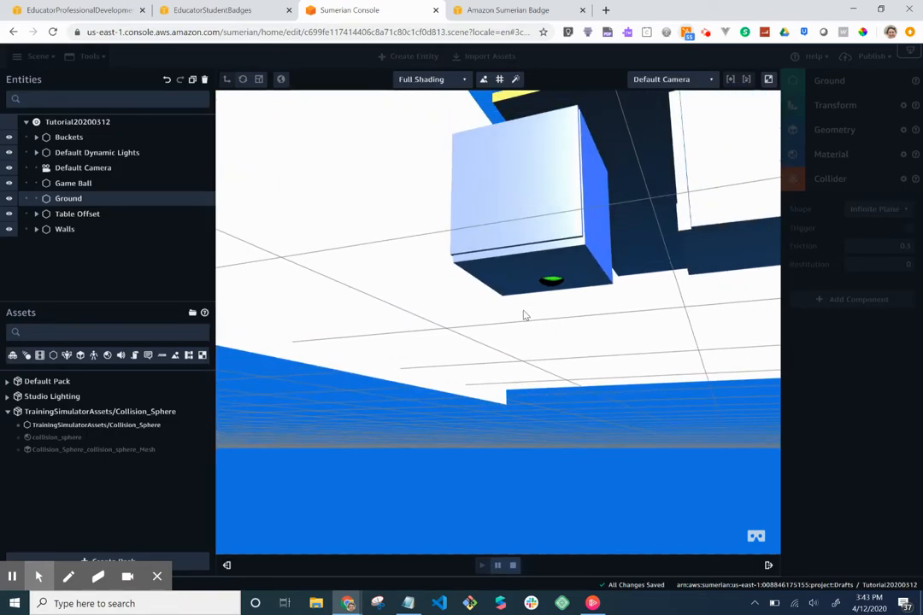
- Examine the running scene's buckets, table, walls and game ball from above, below and several side angles
click(525, 315)
drag(525, 315, 533, 481)
scroll(530, 466, up, 3)
drag(528, 477, 498, 385)
scroll(498, 384, down, 3)
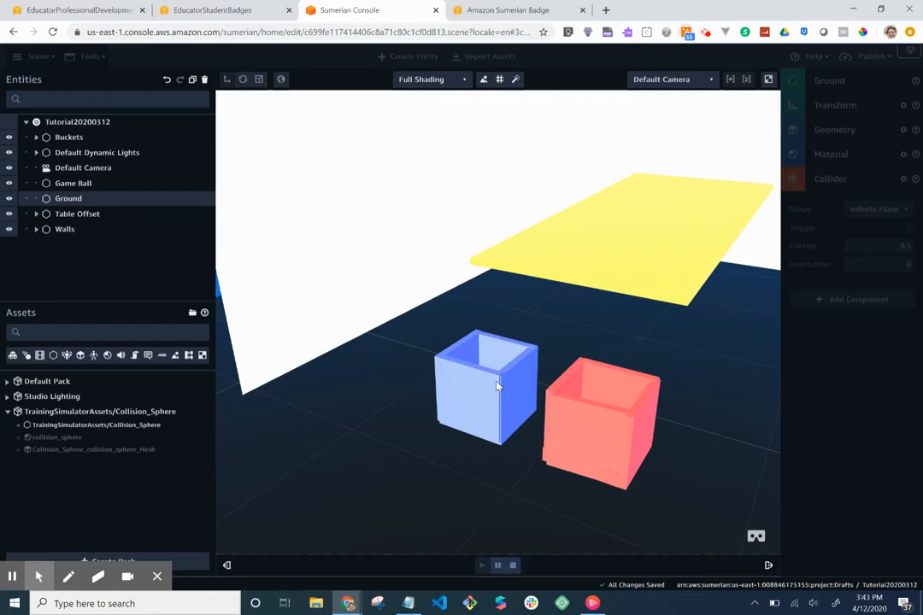
drag(496, 387, 560, 384)
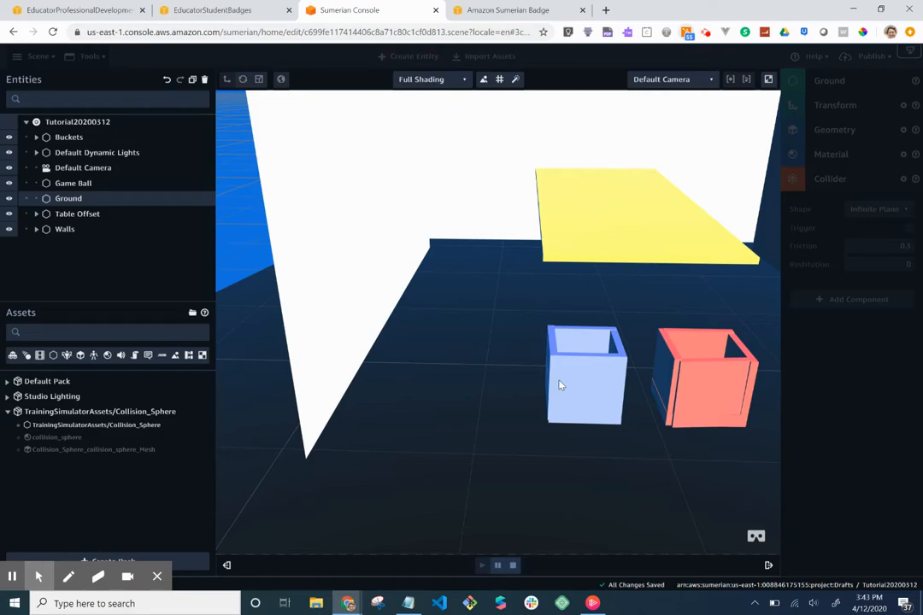
drag(560, 385, 459, 389)
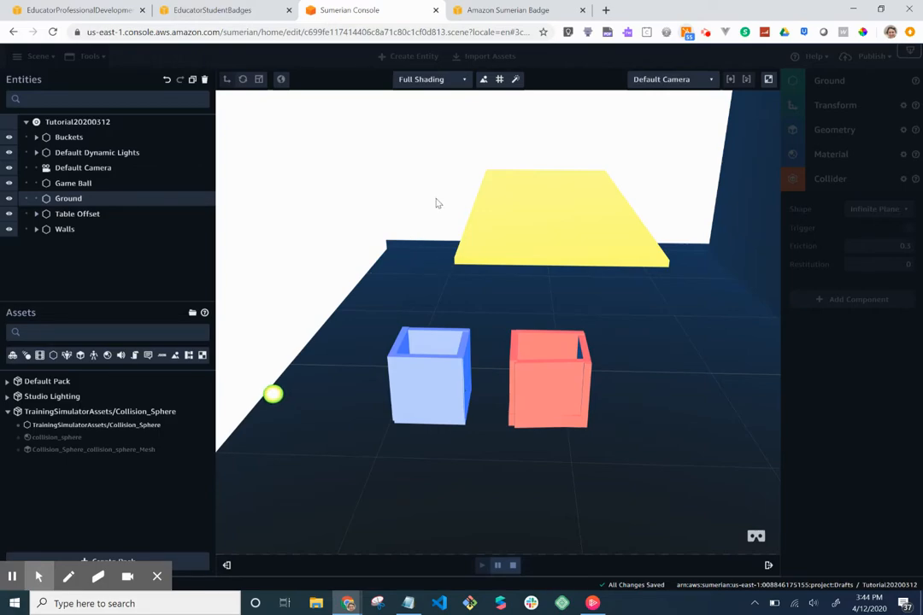
drag(455, 190, 380, 208)
drag(356, 316, 360, 241)
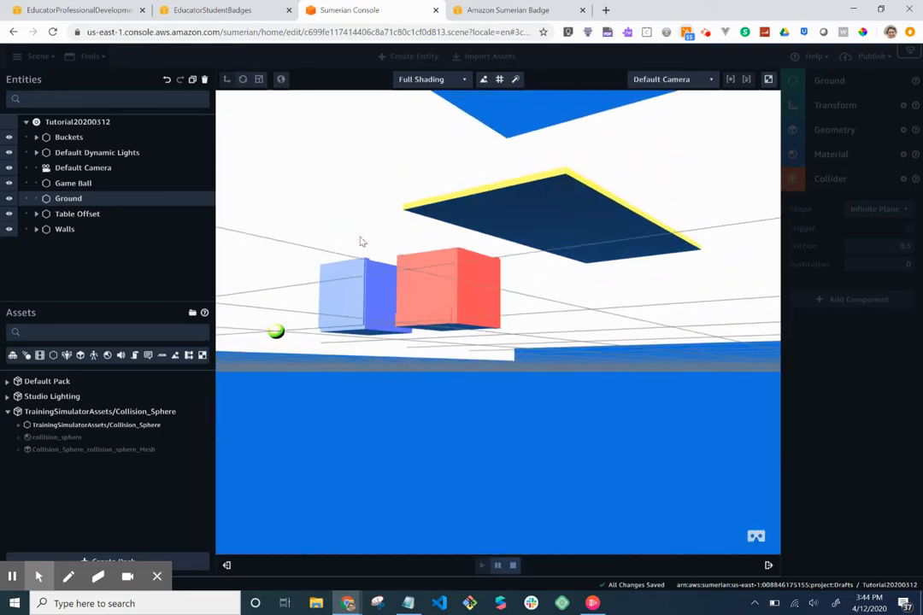
drag(360, 241, 410, 367)
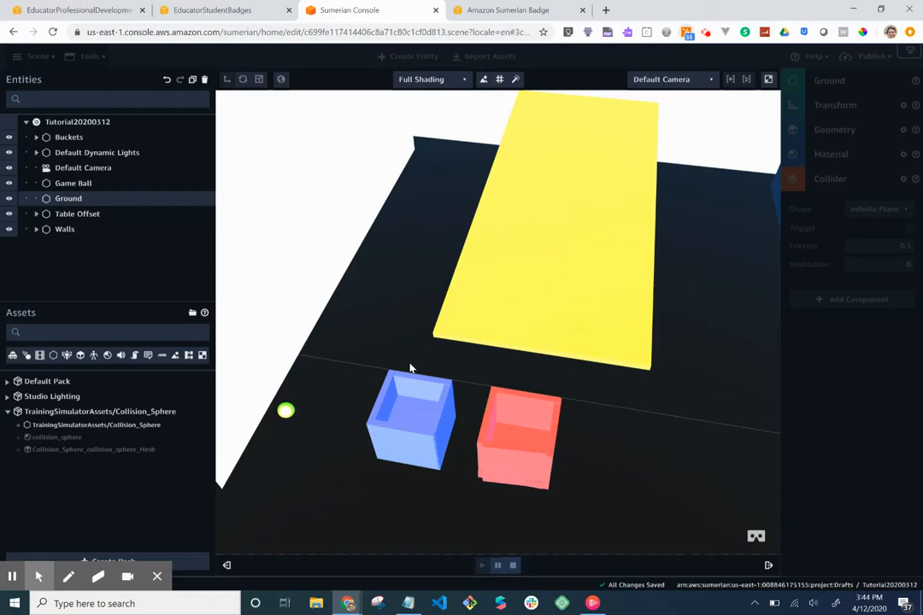
- Switch to the Amazon Sumerian Badge course and open its module lesson "09. State Machine, part 1" to view the lesson video
click(228, 14)
click(394, 12)
click(514, 11)
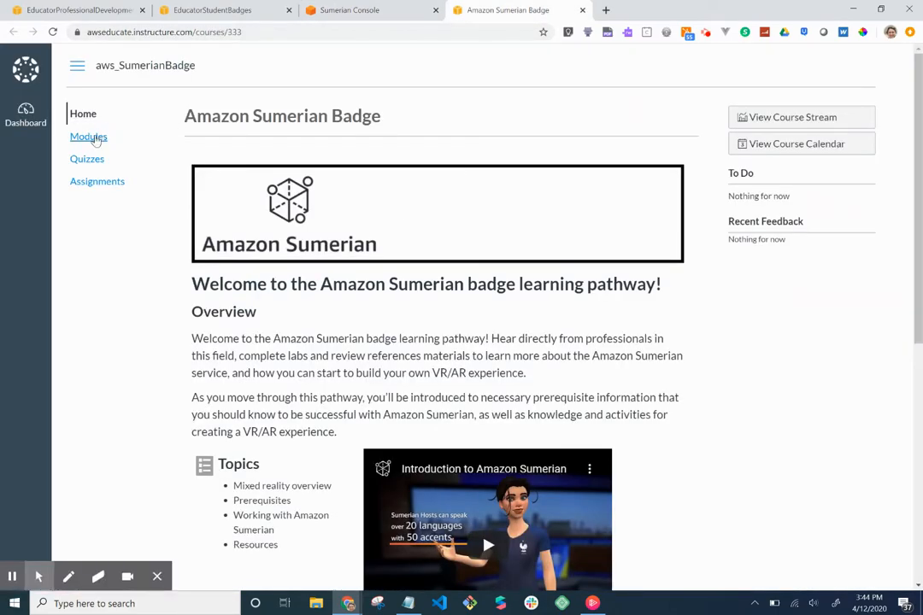
click(93, 138)
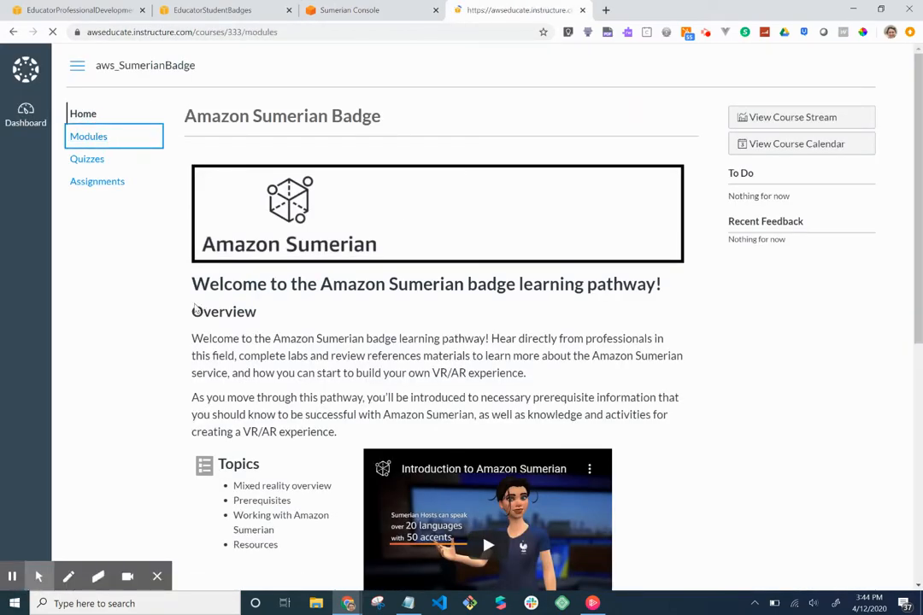
scroll(195, 308, down, 10)
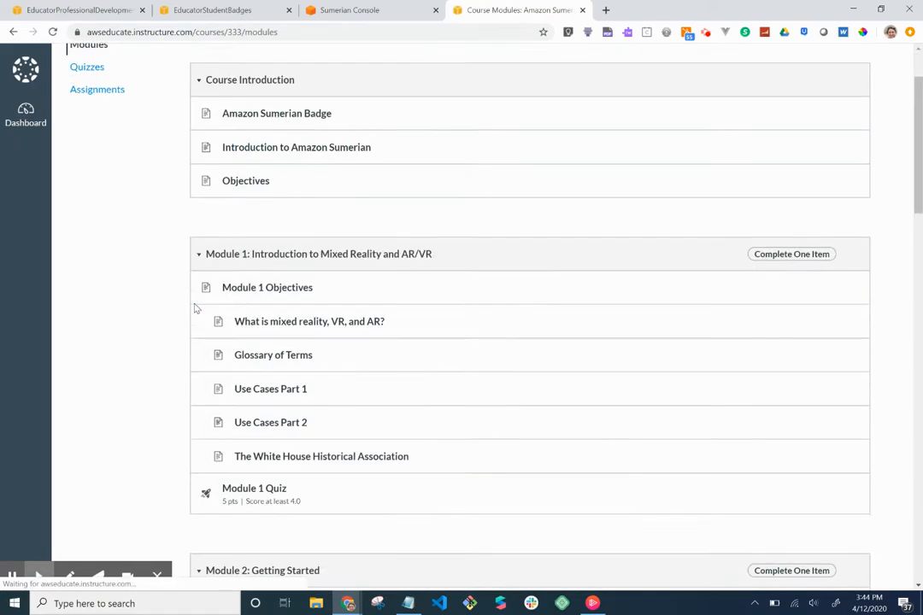
scroll(195, 307, down, 2)
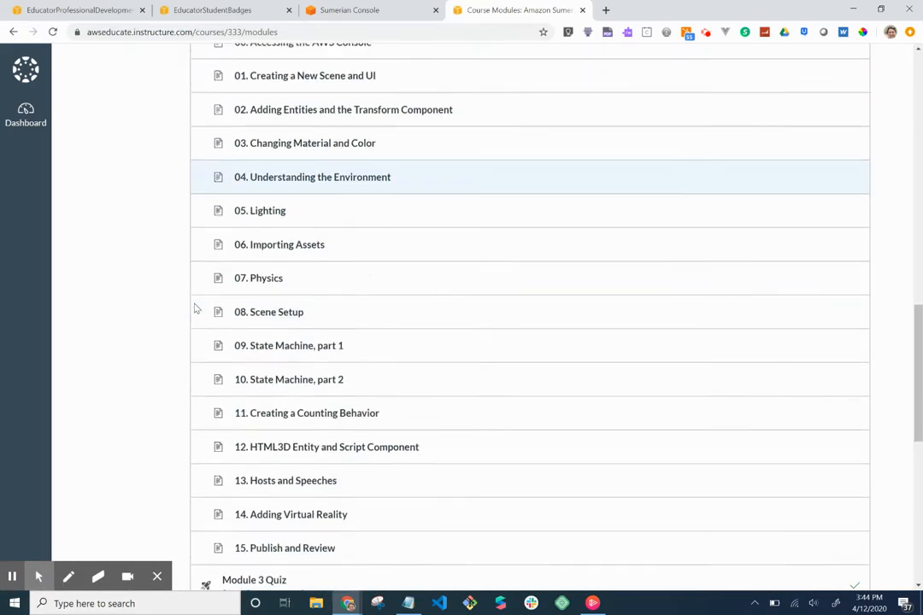
click(288, 341)
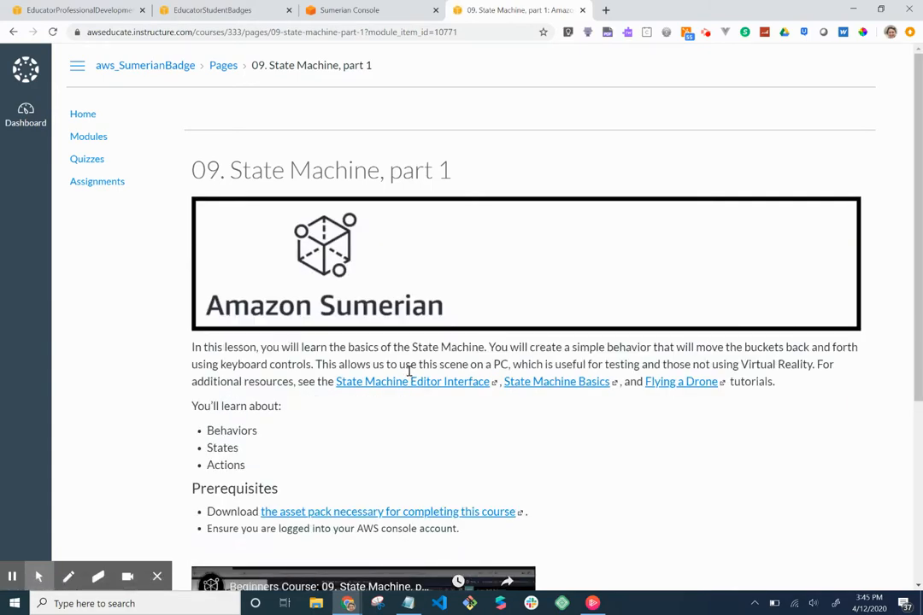
scroll(437, 405, down, 3)
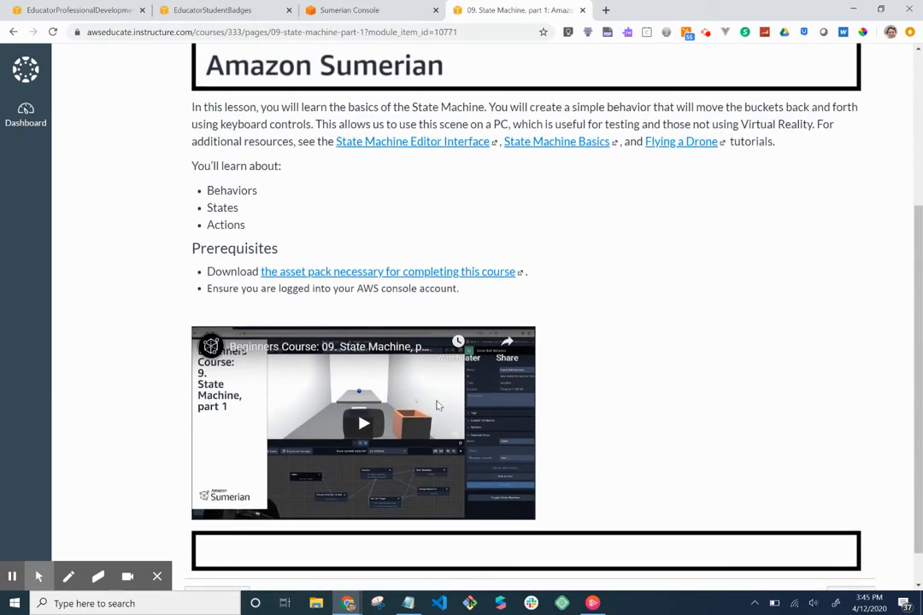
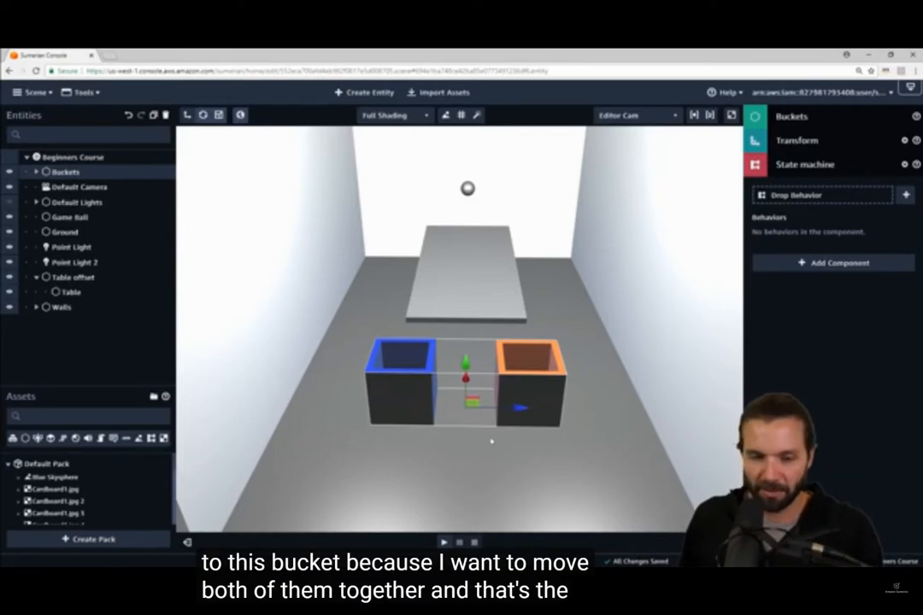
- Pause the State Machine lesson video and leave its full-screen view
click(643, 438)
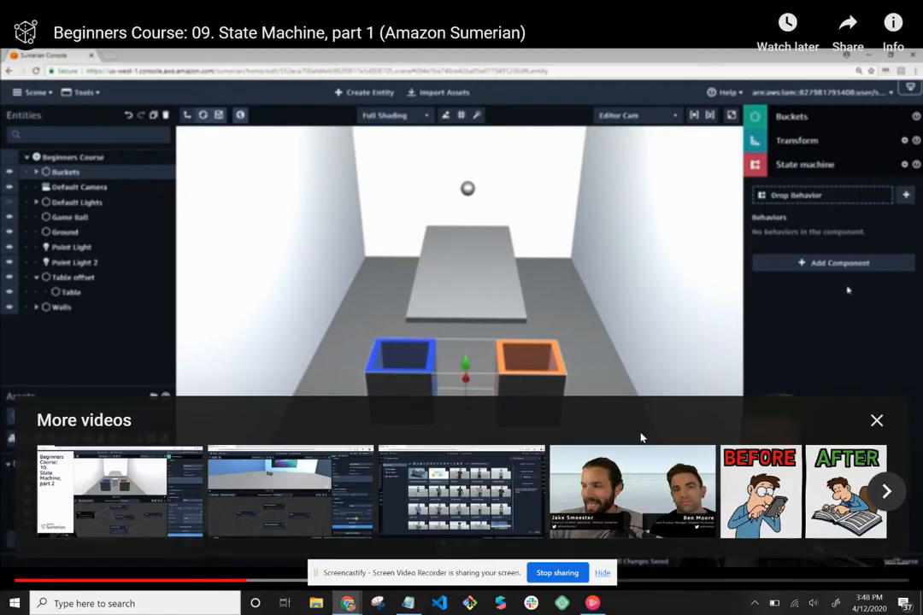
key(alt+Tab)
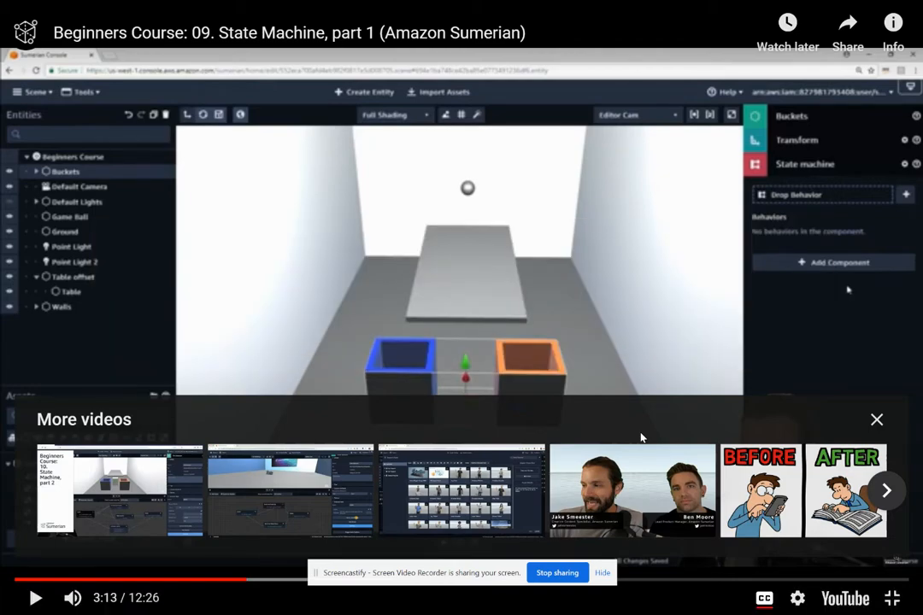
key(alt+Tab)
key(alt+Tab)
key(alt+Tab)
key(alt+Tab)
key(alt+Tab)
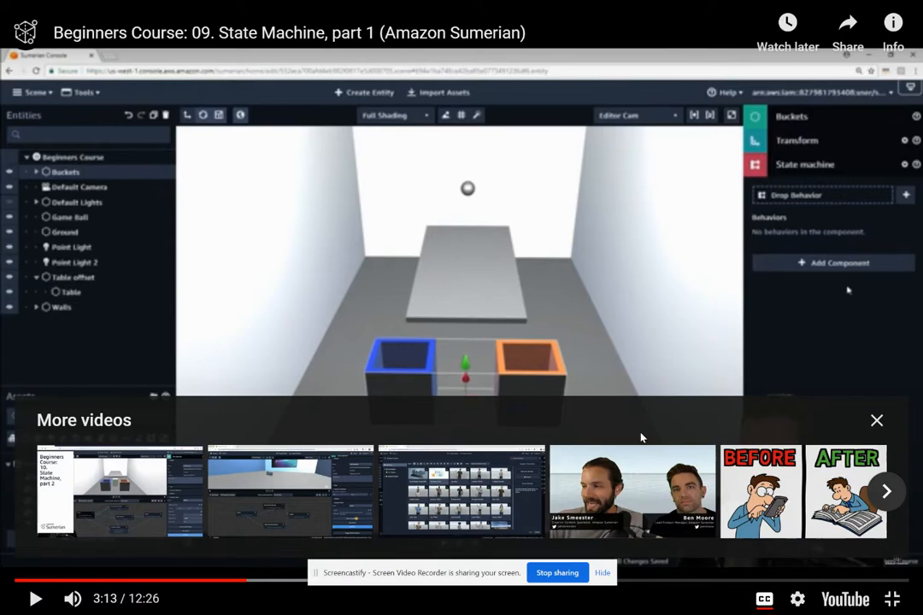
key(alt+Tab)
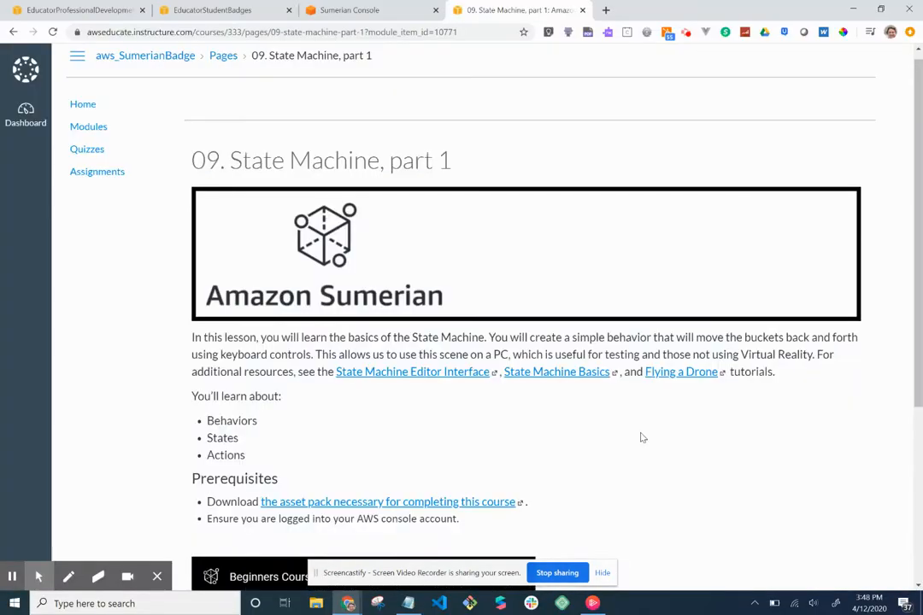
- Move the Sumerian Console tab into its own browser window and stop the scene playback
click(367, 11)
drag(682, 314, 682, 313)
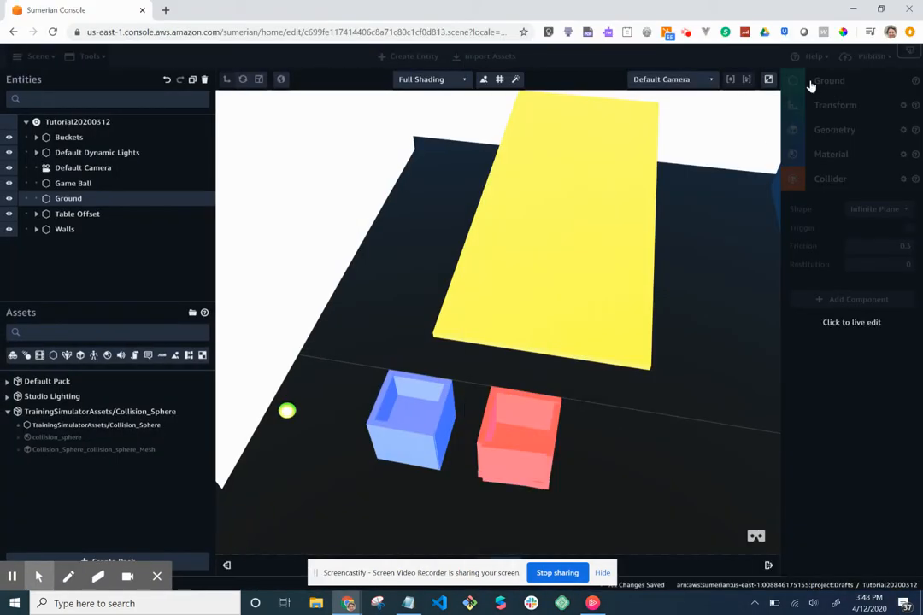
click(603, 573)
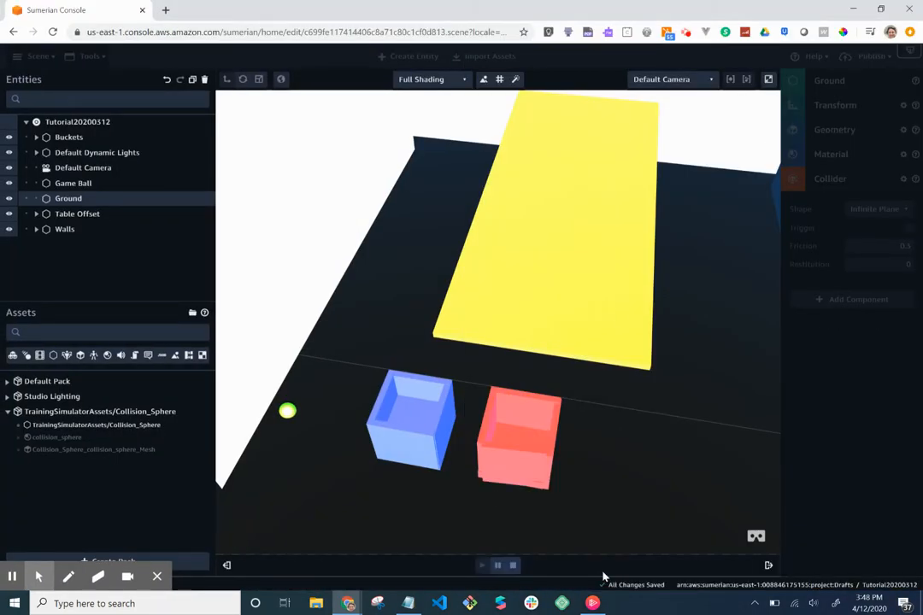
click(513, 567)
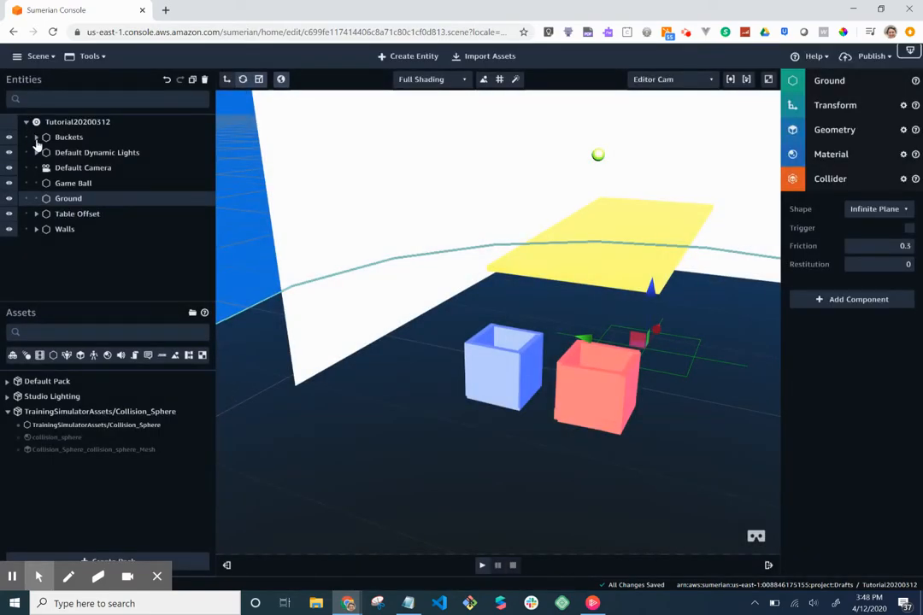
- Remove the Bucket Move for PC behavior from the State Machine component of the Buckets entity
click(35, 139)
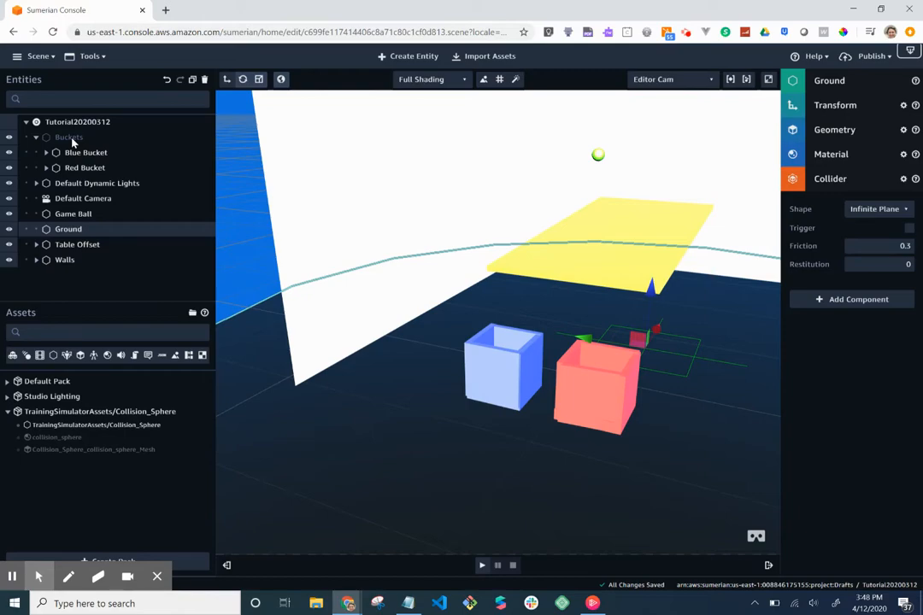
click(70, 138)
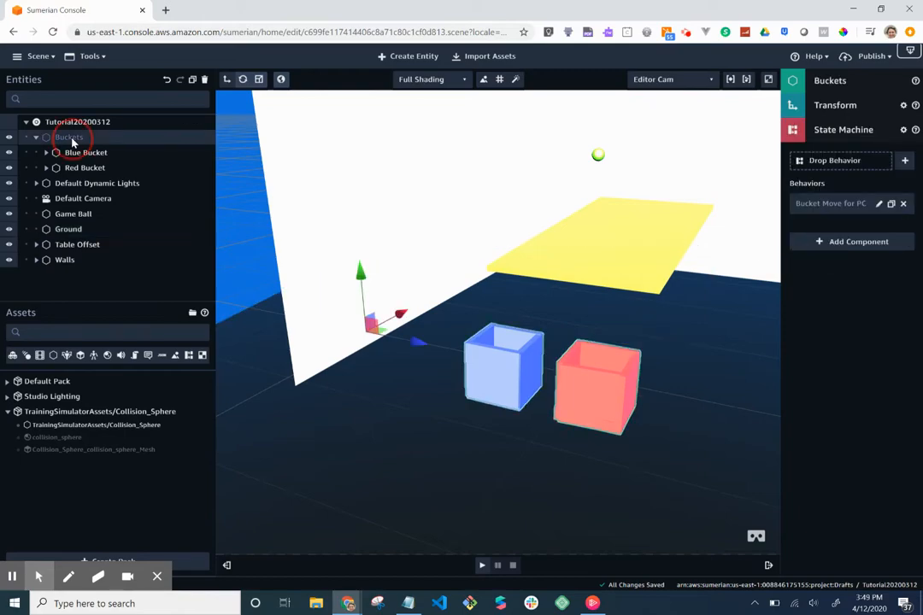
click(856, 137)
right_click(857, 137)
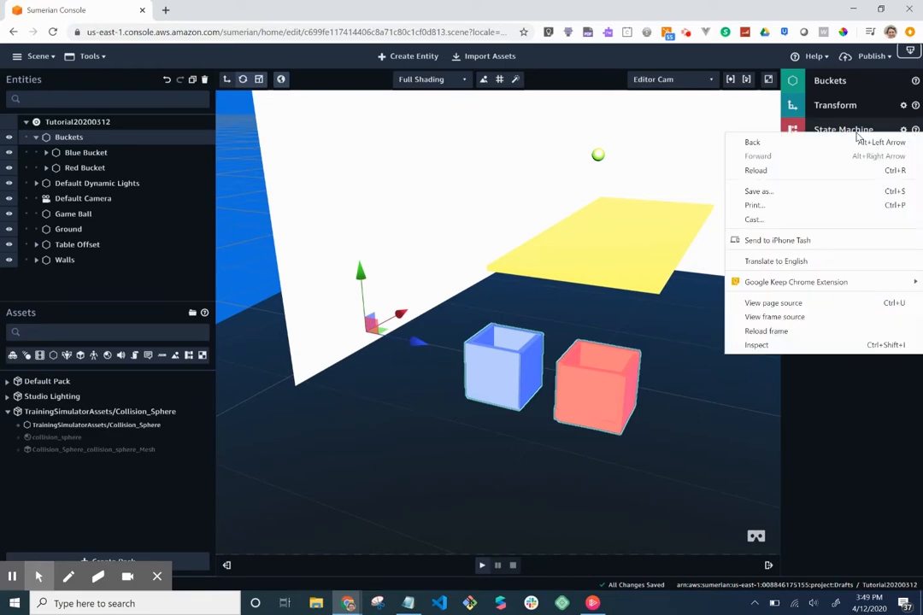
click(908, 491)
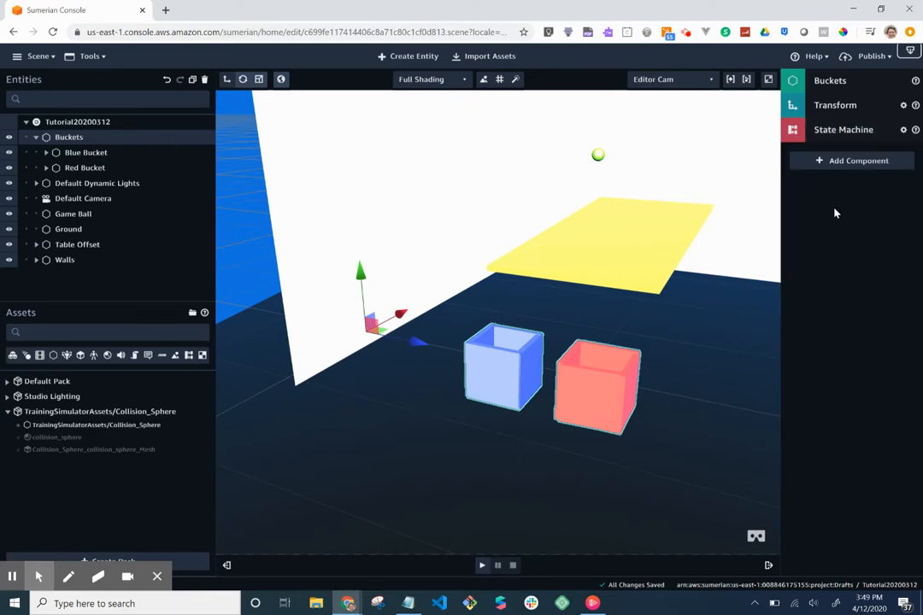
click(845, 137)
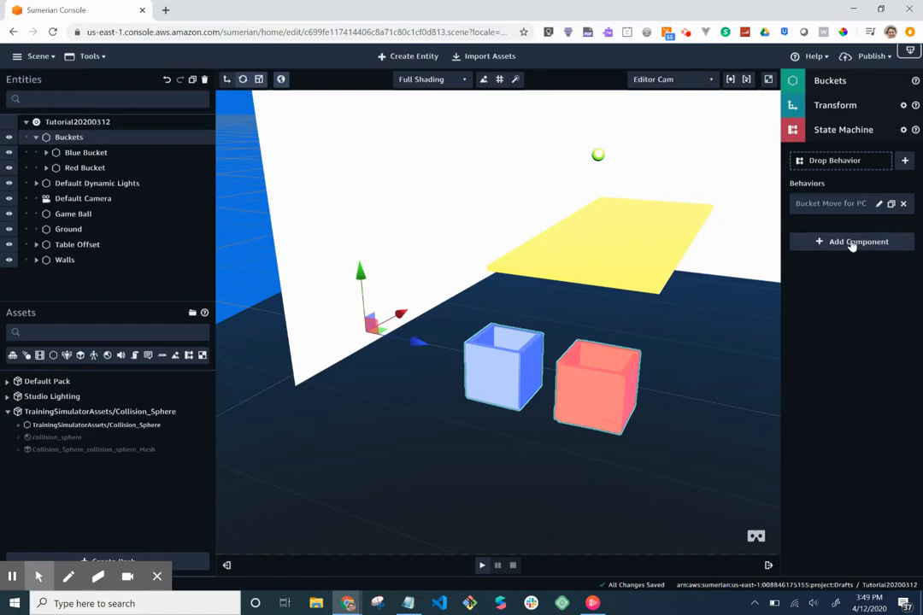
click(903, 205)
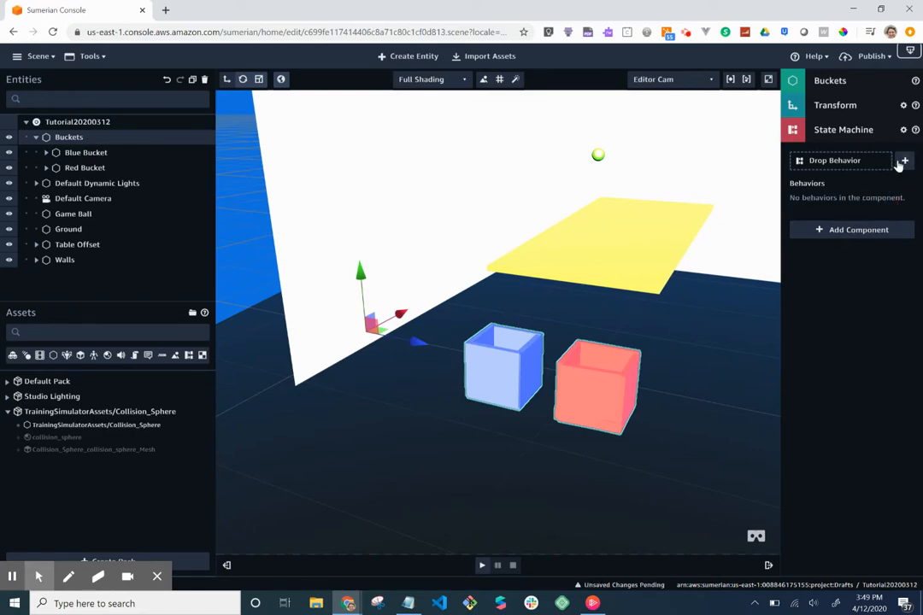
- Switch to the State Machine lesson video, view it full screen without the video suggestions, and play the part on creating a behavior
key(alt+Tab)
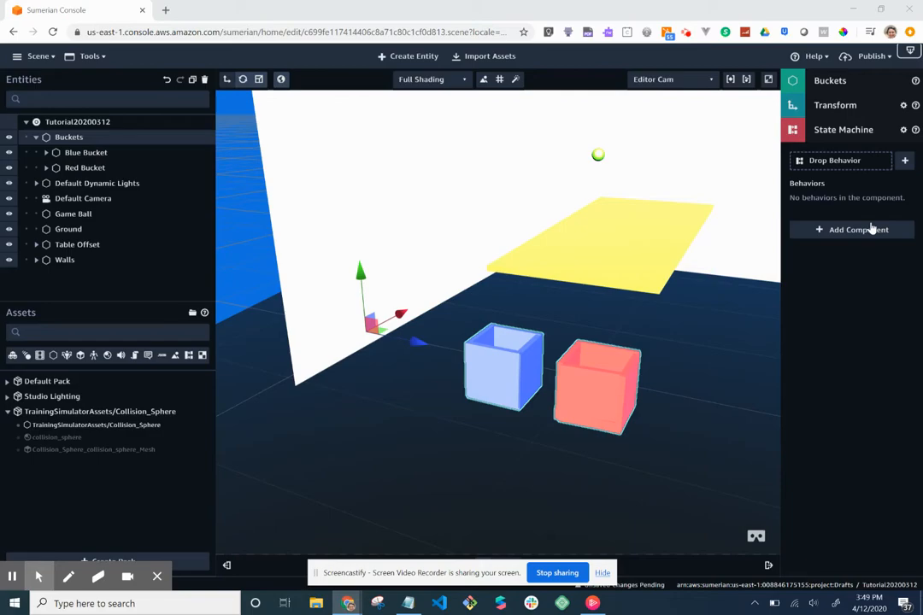
key(alt+Tab)
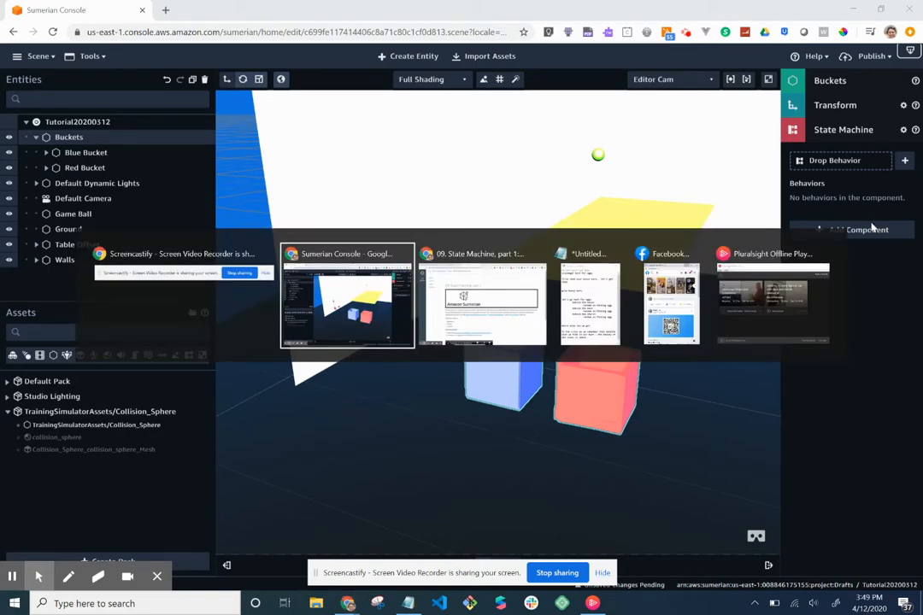
key(alt+Tab)
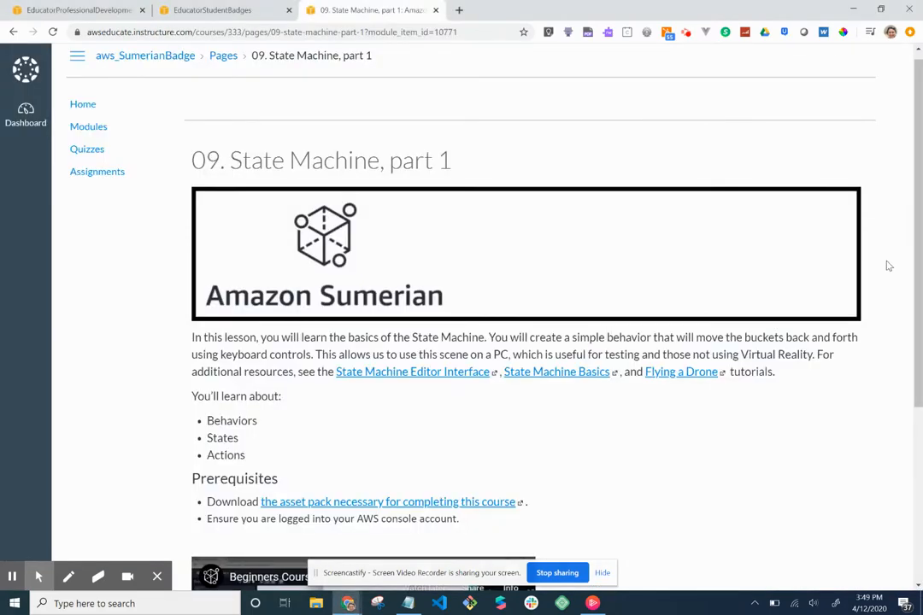
scroll(884, 321, down, 3)
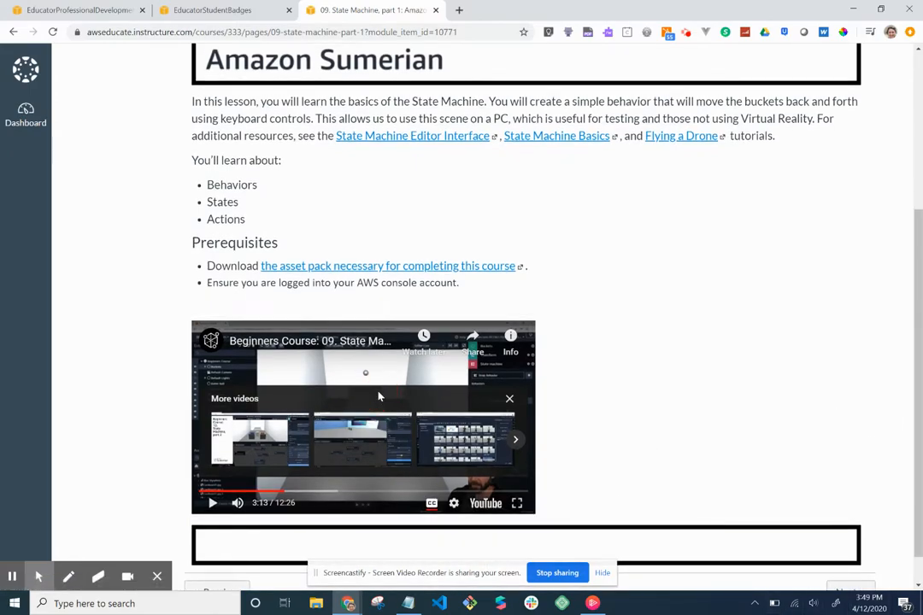
click(517, 503)
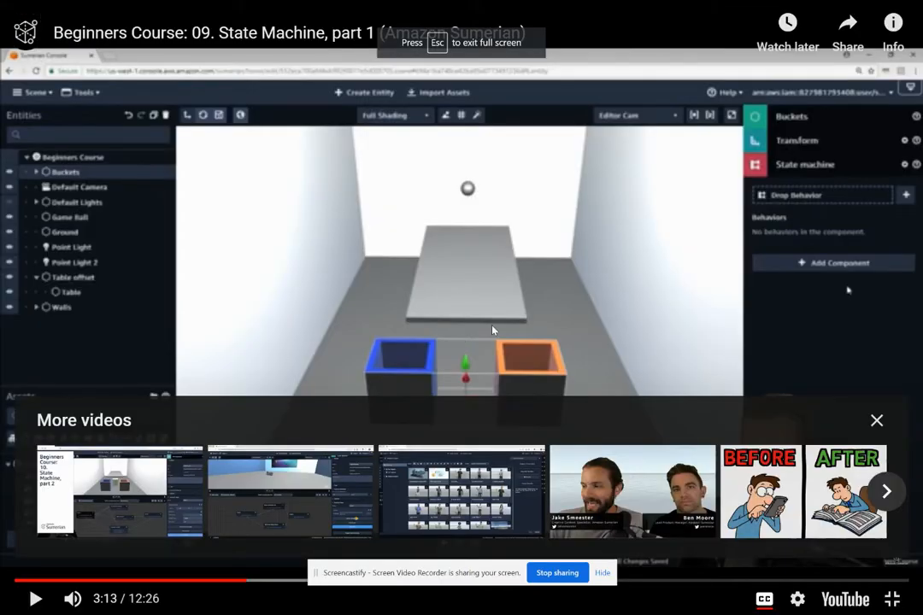
click(492, 329)
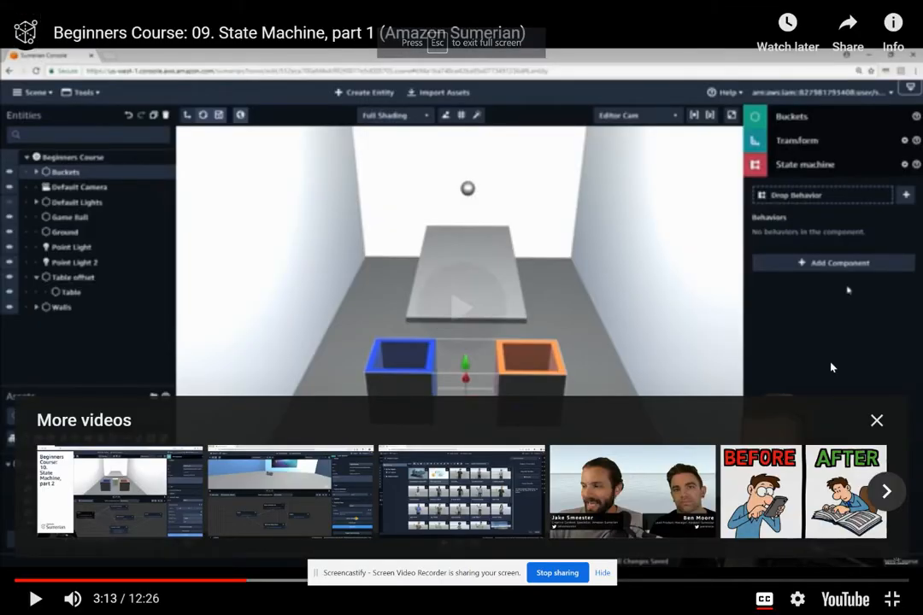
click(739, 358)
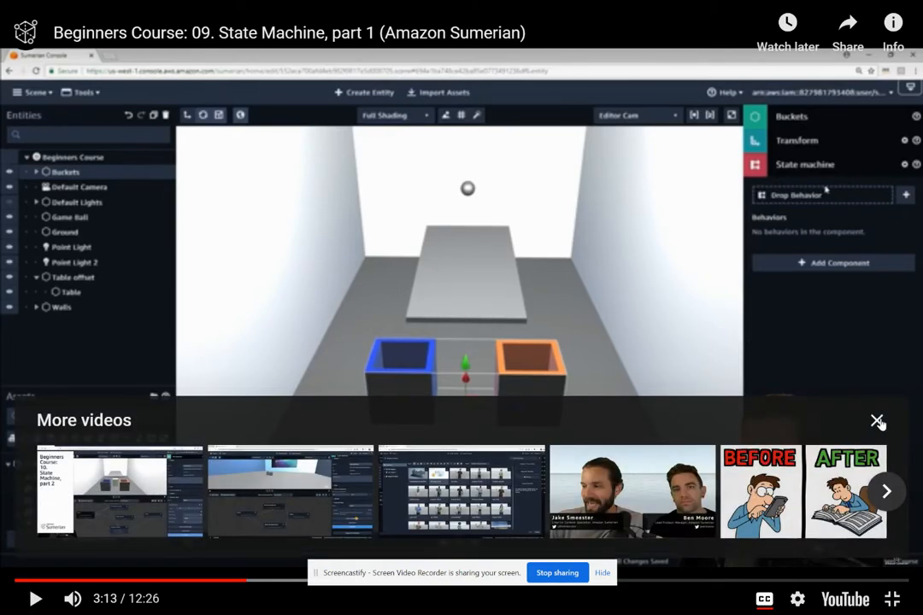
click(877, 422)
key(space)
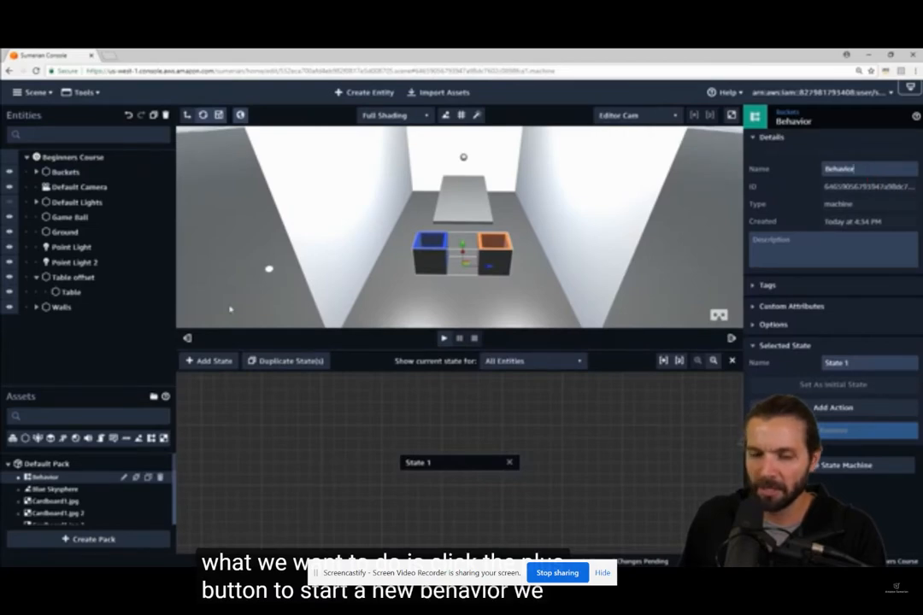
click(369, 391)
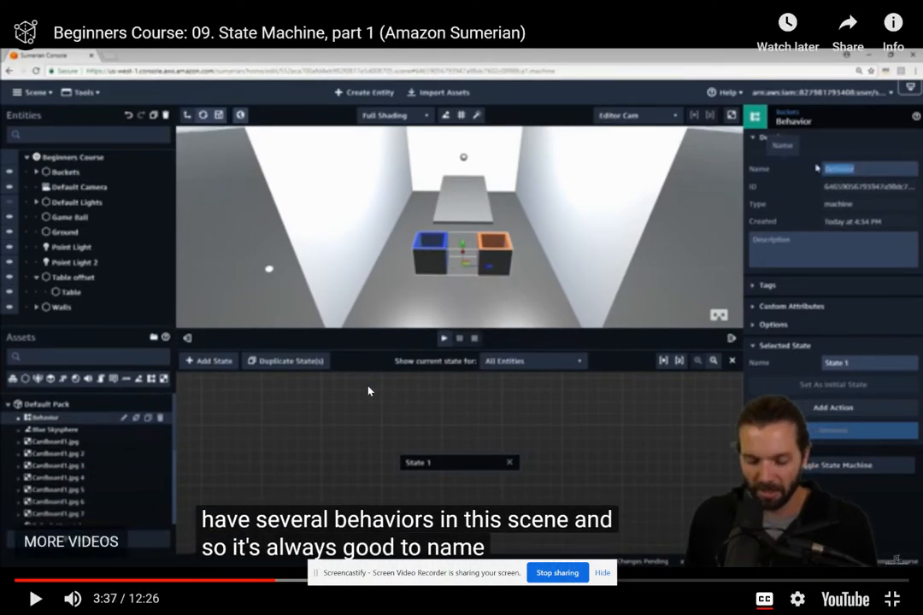
- Switch to the Sumerian Console and add a new behavior to the State Machine component of the Buckets entity
key(alt+Tab)
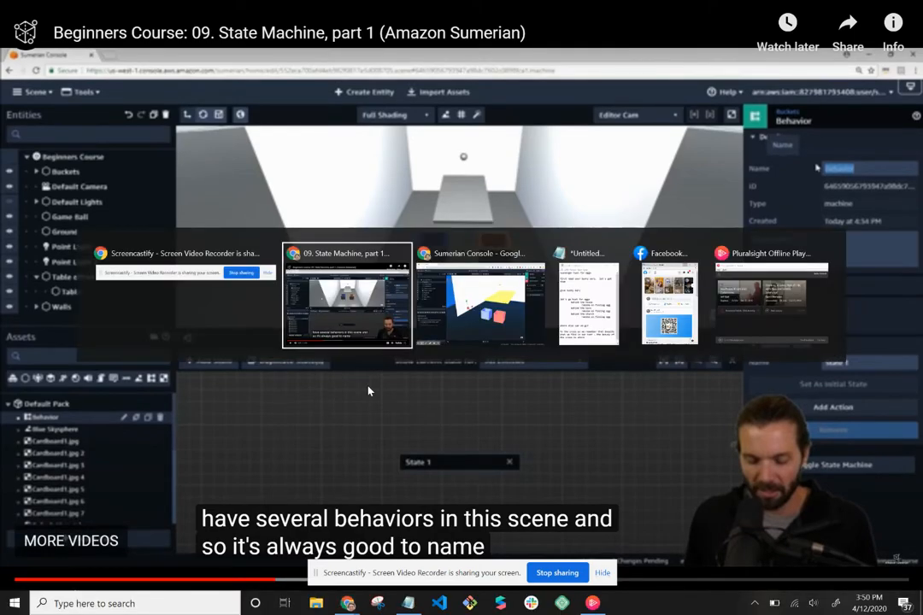
key(alt+Tab)
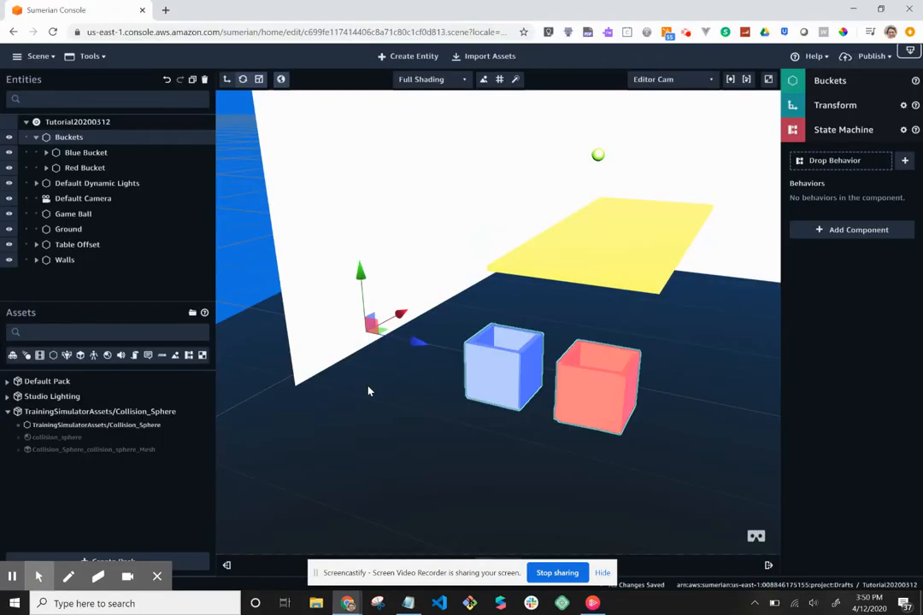
click(904, 162)
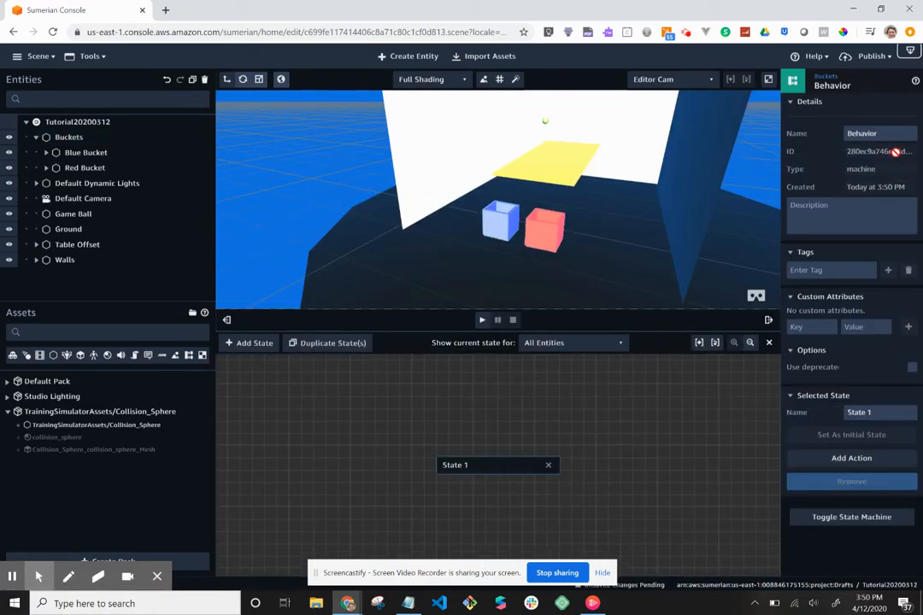
- Play the lesson's part on naming behaviors and name the new behavior "Bucket Move for PC" in the Sumerian Console
key(alt+Tab)
key(alt+Tab)
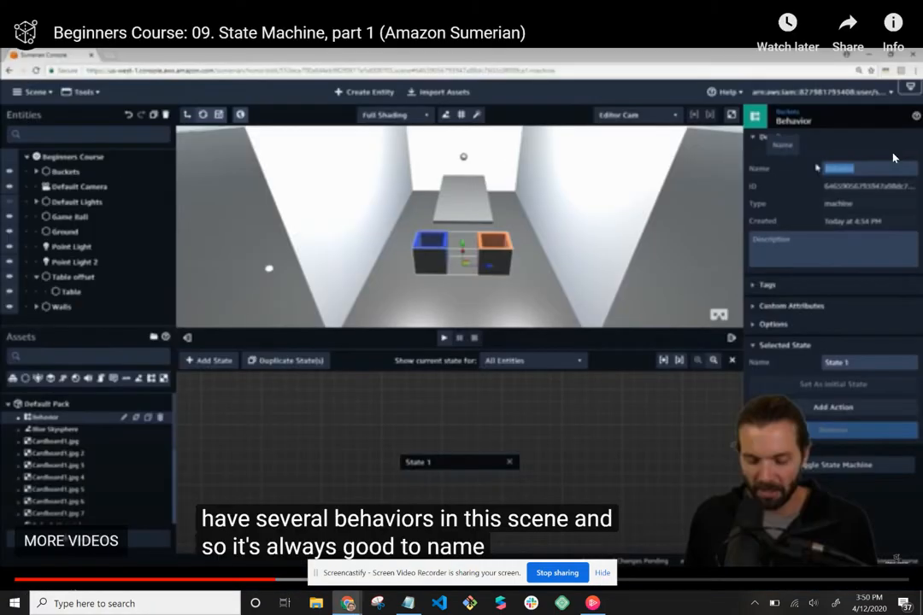
click(718, 218)
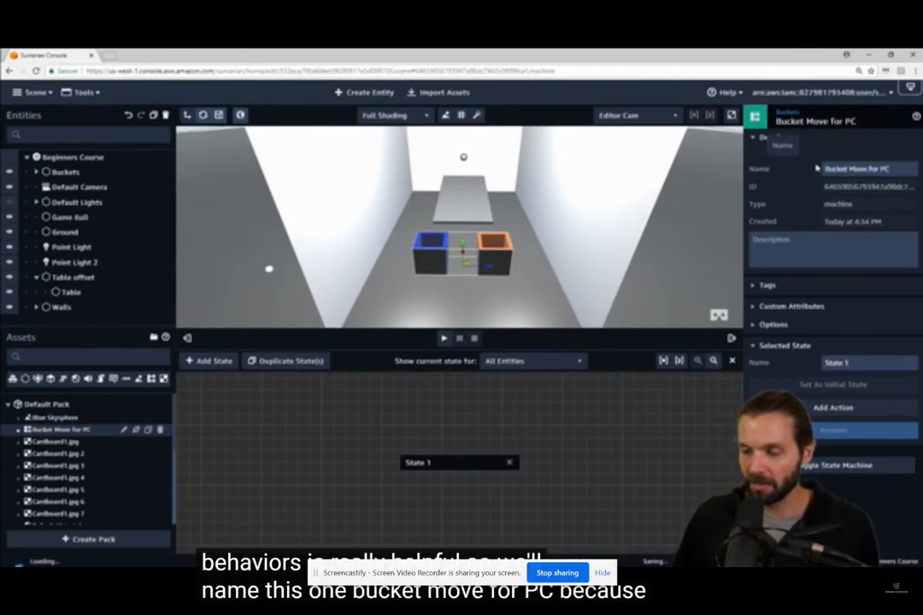
mouse_move(718, 218)
key(alt+Tab)
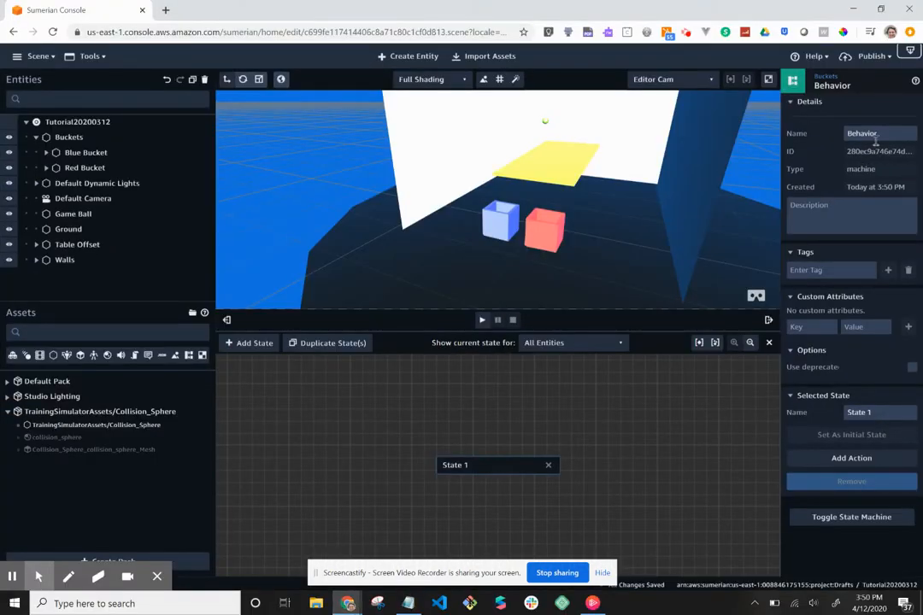
text(B)
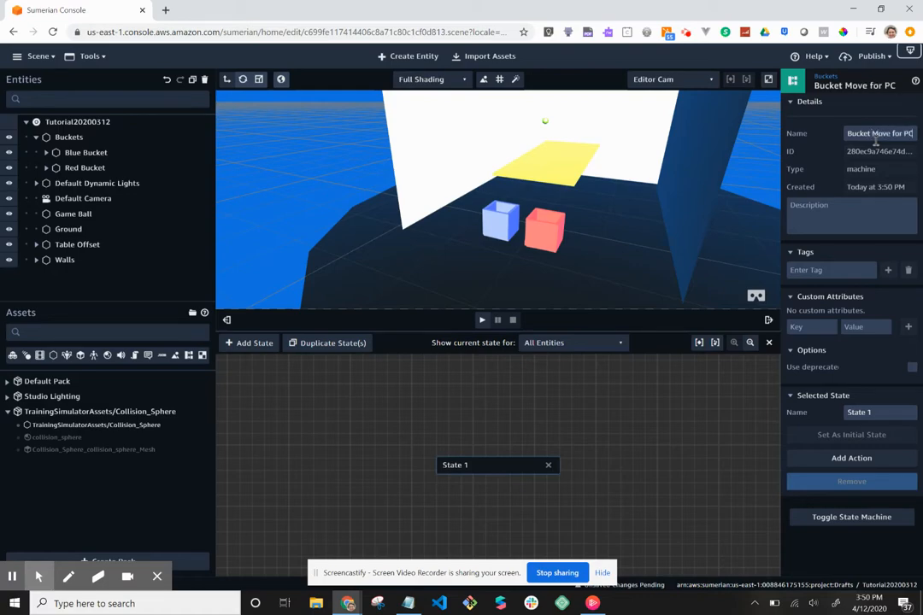
- Switch to the lesson video and play it through the part on renaming the first state, pausing there
key(alt+Tab)
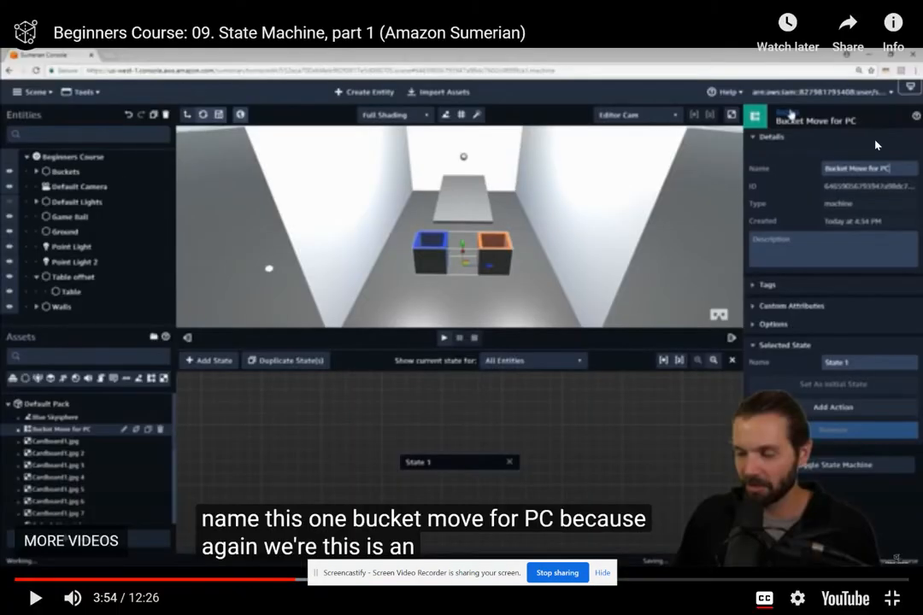
click(586, 203)
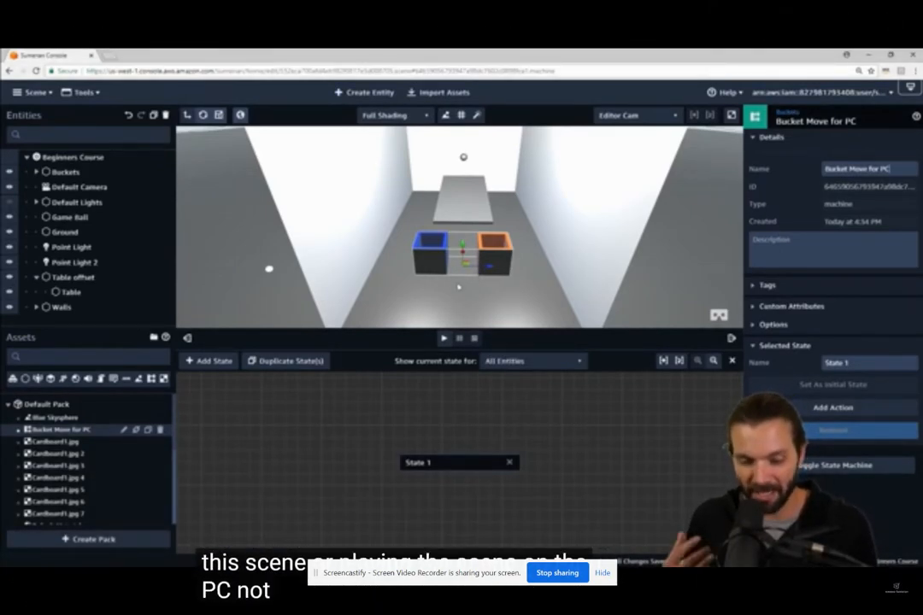
click(444, 398)
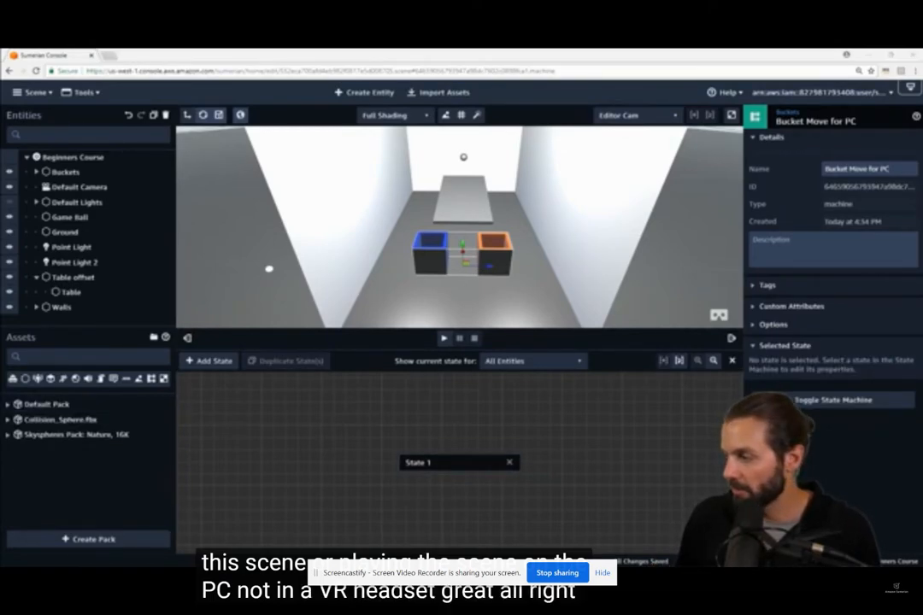
drag(463, 467, 469, 457)
scroll(467, 460, down, 3)
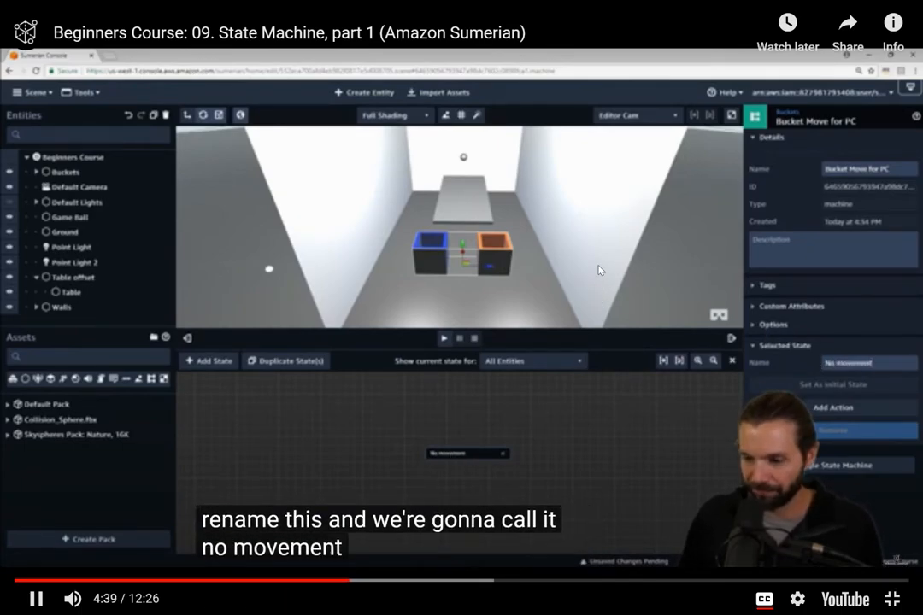
click(600, 270)
- Return to the Sumerian Console, select the Buckets entity, and reopen its Bucket Move for PC behavior for editing
key(alt+Tab)
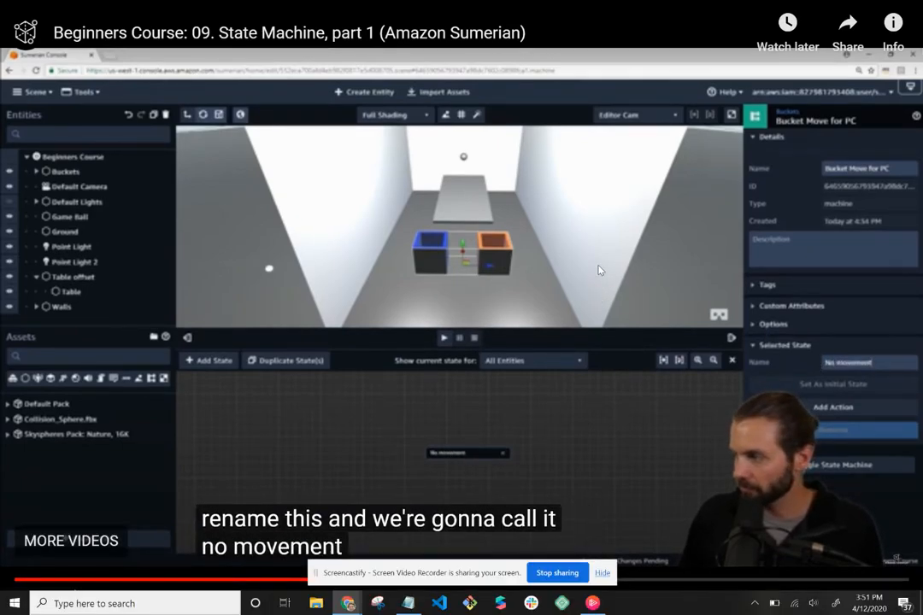
key(alt+Tab)
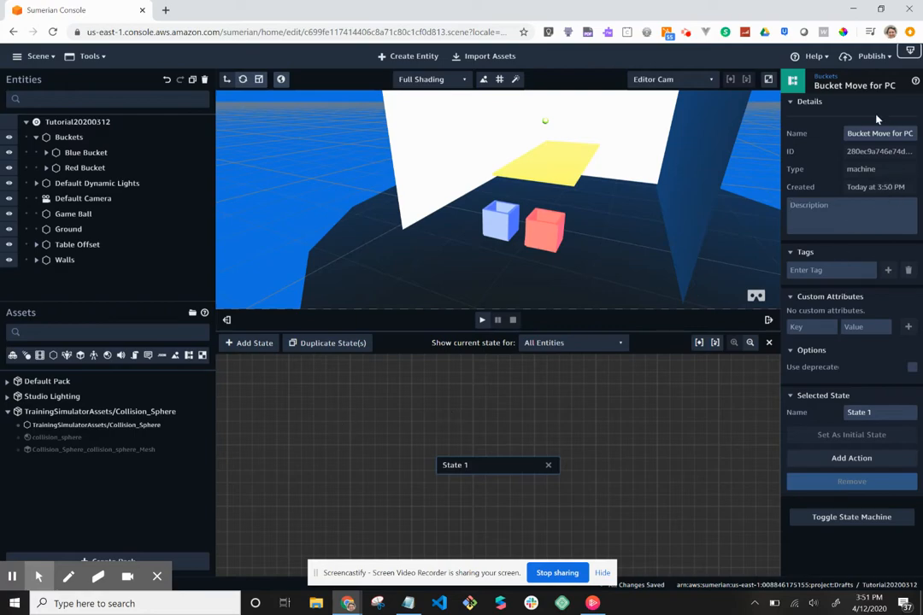
click(852, 85)
click(73, 138)
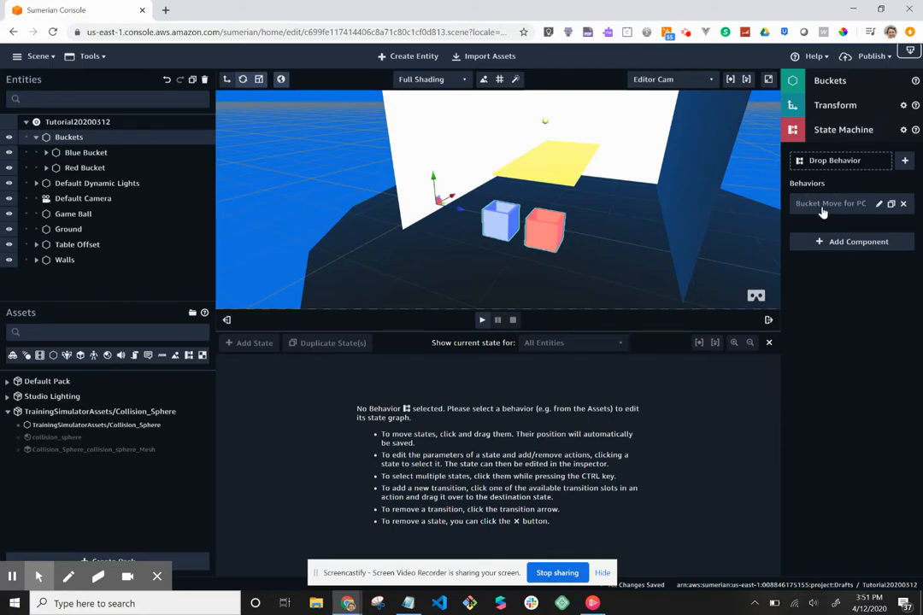
click(878, 206)
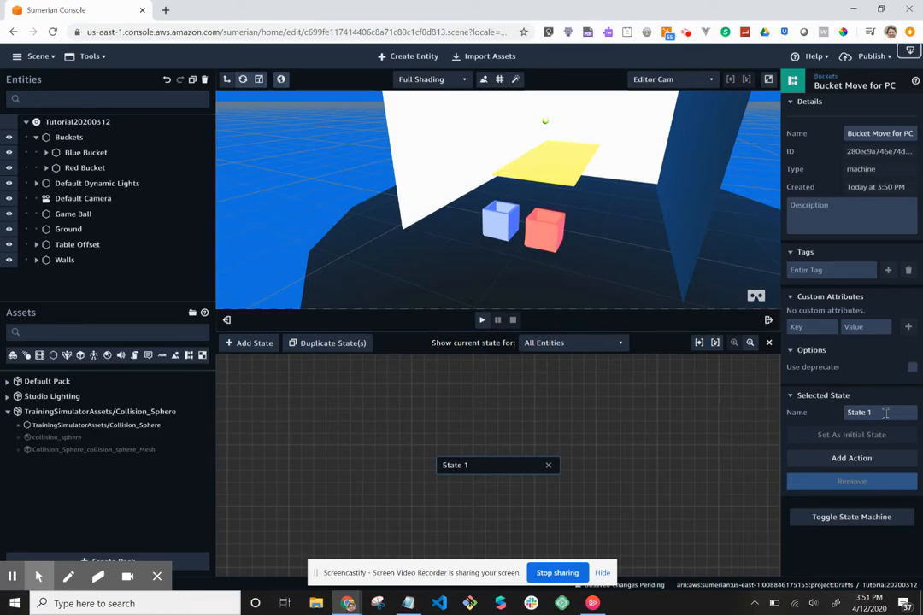
- Check the state name in the paused lesson and rename State 1 of the Bucket Move for PC behavior as "No Movement"
key(alt+Tab)
key(alt+Tab)
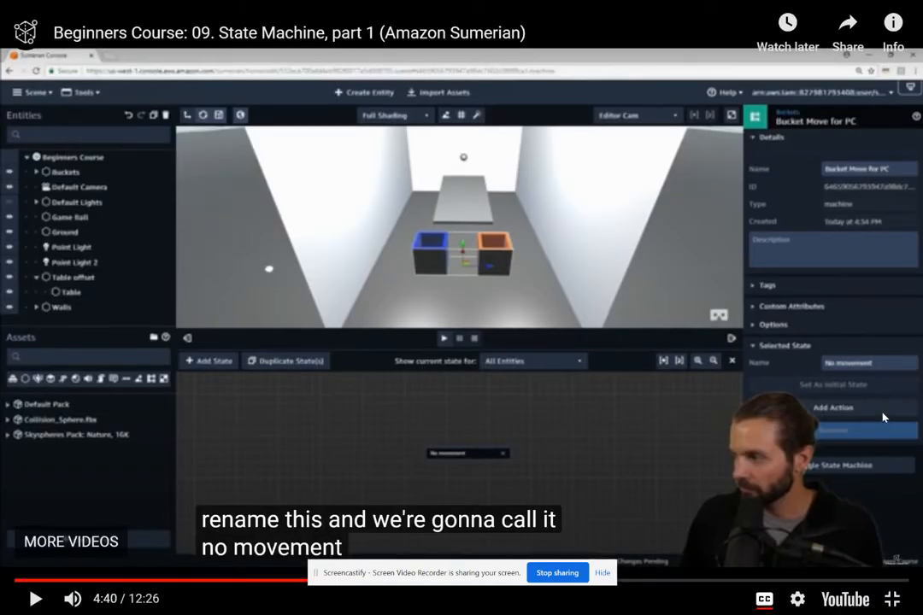
key(alt+Tab)
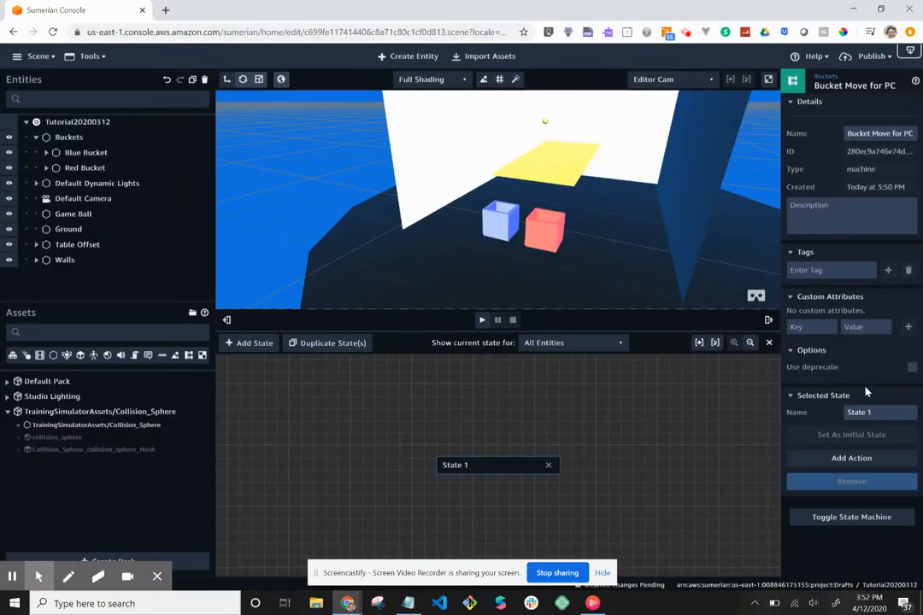
double_click(886, 413)
key(BackSpace)
key(BackSpace)
key(BackSpace)
key(BackSpace)
key(BackSpace)
text(nO)
key(BackSpace)
key(BackSpace)
text(No Movement)
- Switch to the lesson video and play it through the part on adding a Key Down action, pausing there
key(alt+Tab)
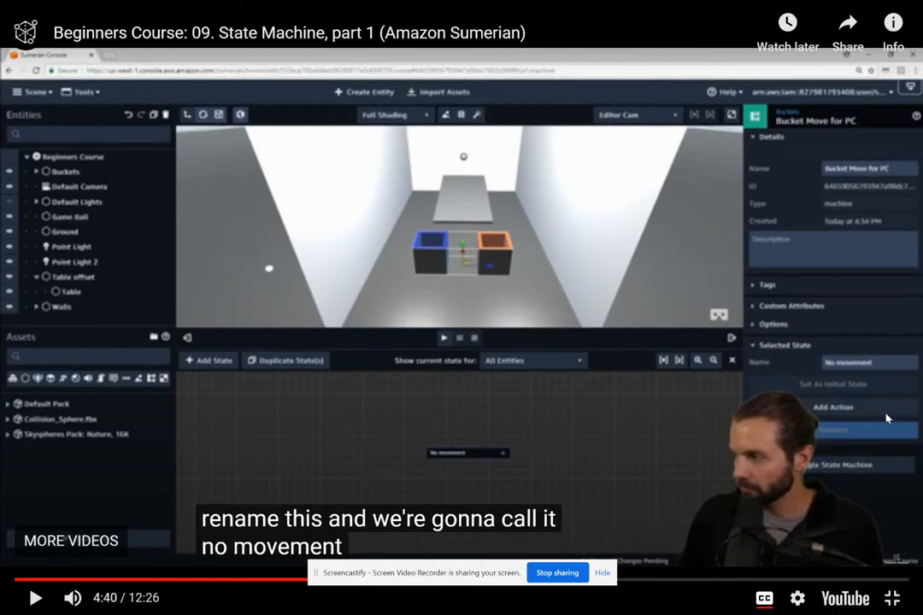
click(540, 281)
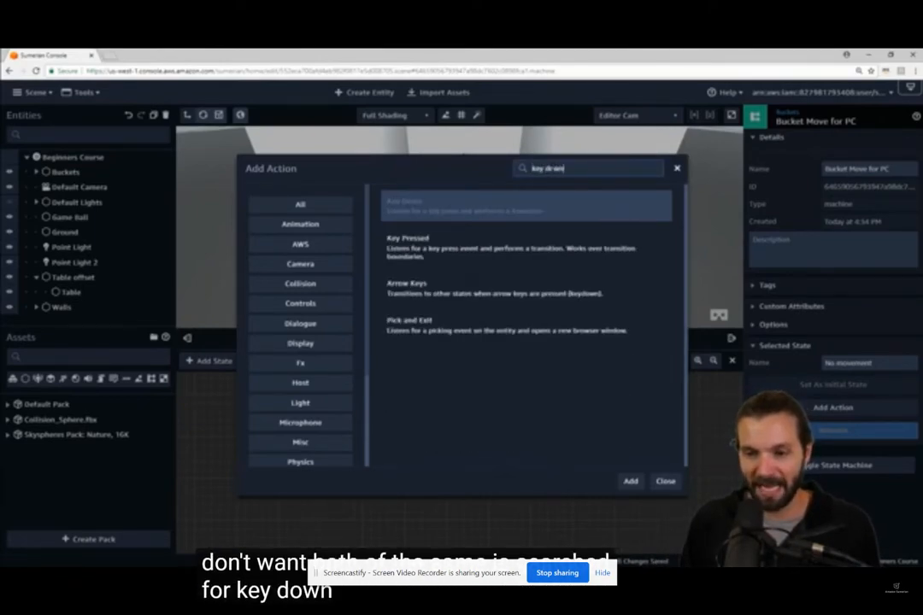
mouse_move(484, 270)
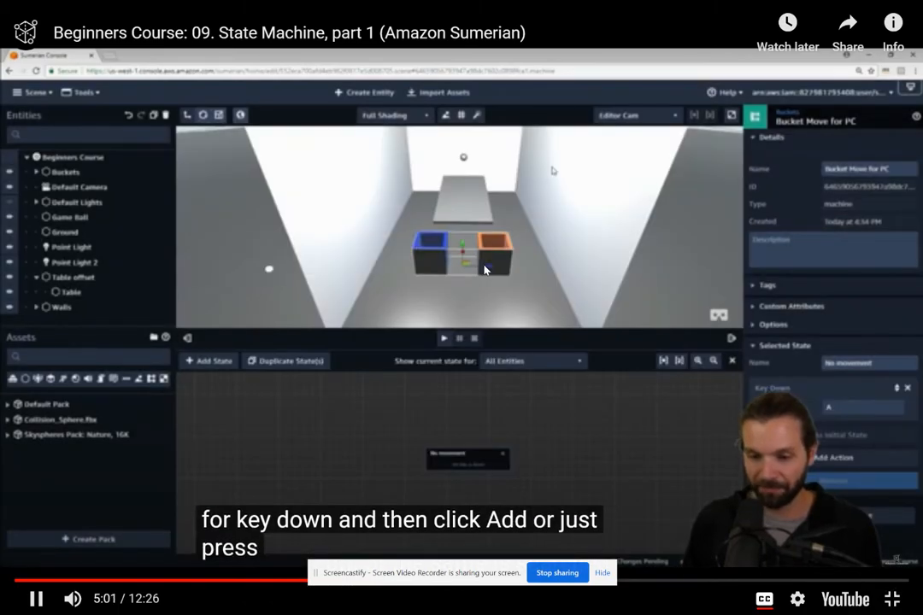
click(483, 270)
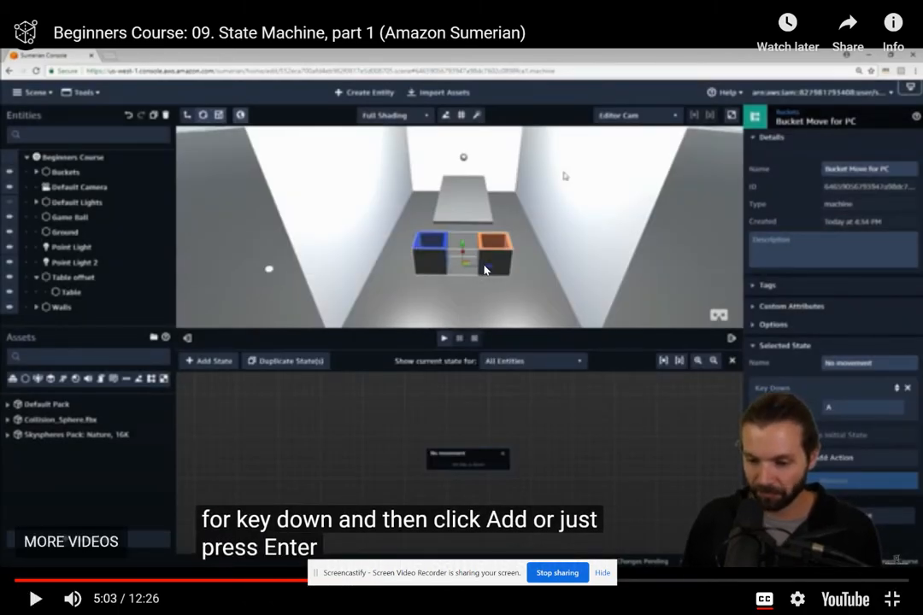
- Return to the Sumerian Console, search the actions for "key down", and add the Key Down action to the No Movement state
key(alt+Tab)
key(alt+Tab)
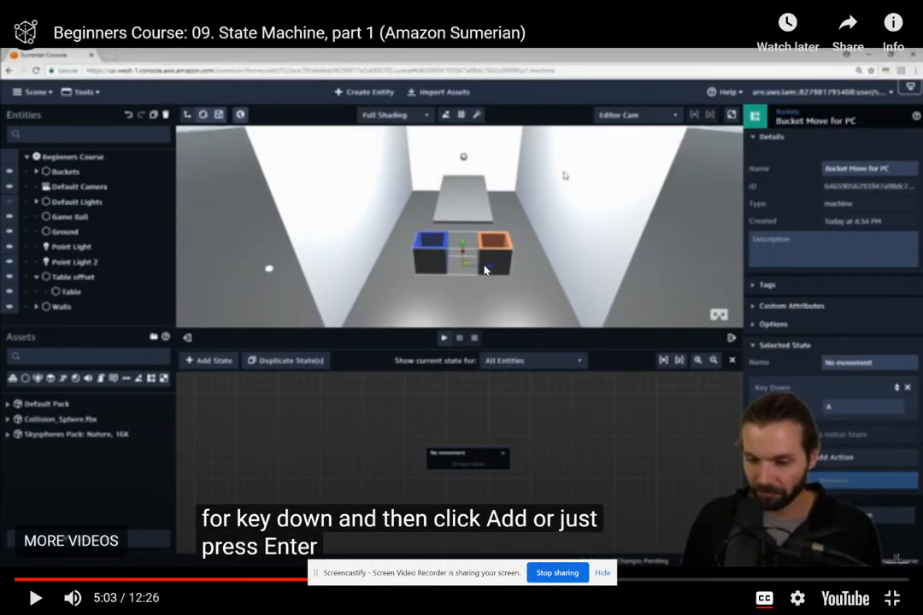
key(alt+Tab)
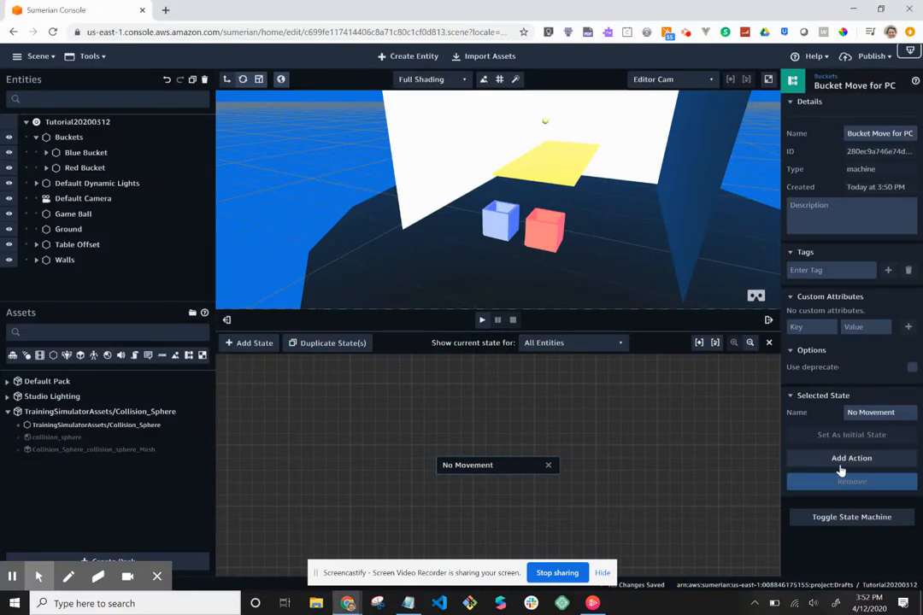
click(847, 460)
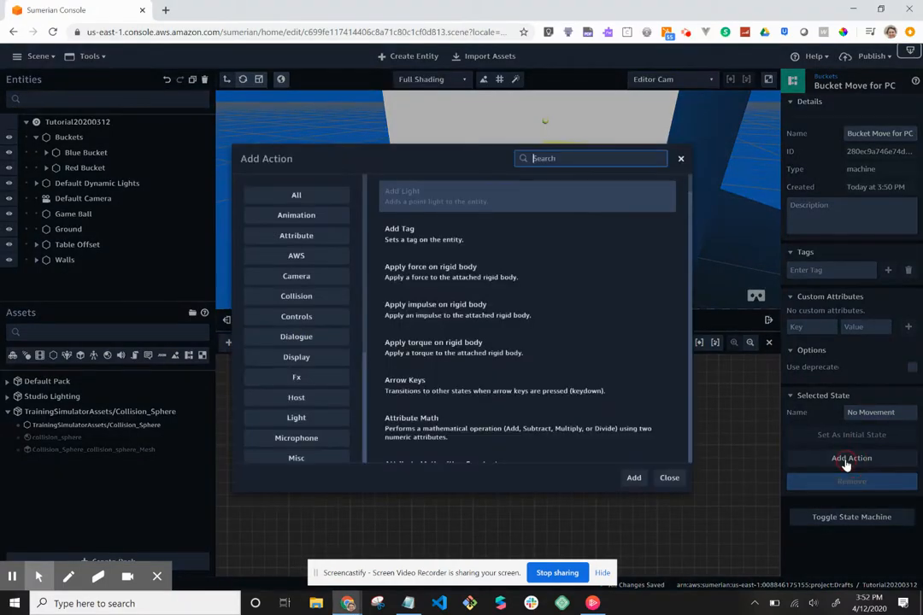
text(key down)
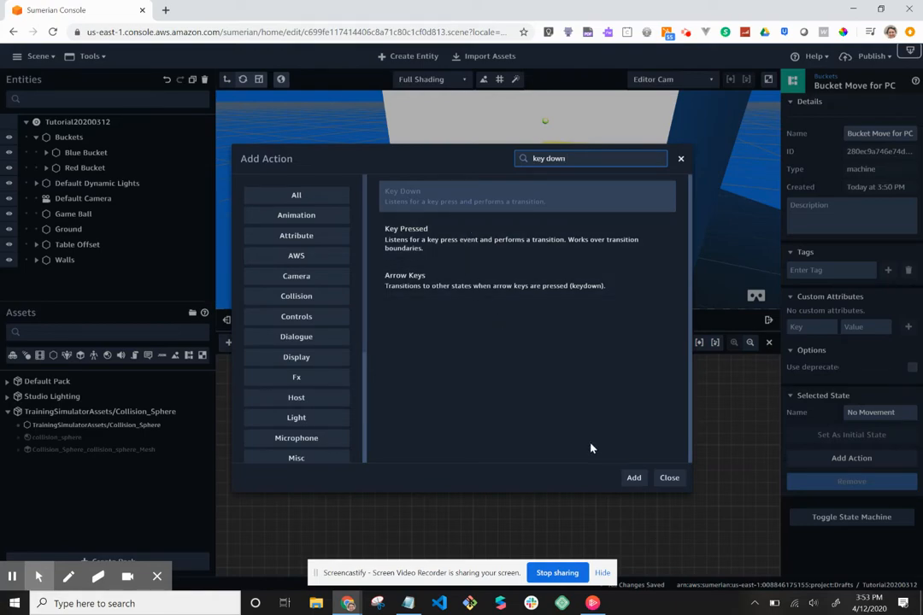
click(634, 479)
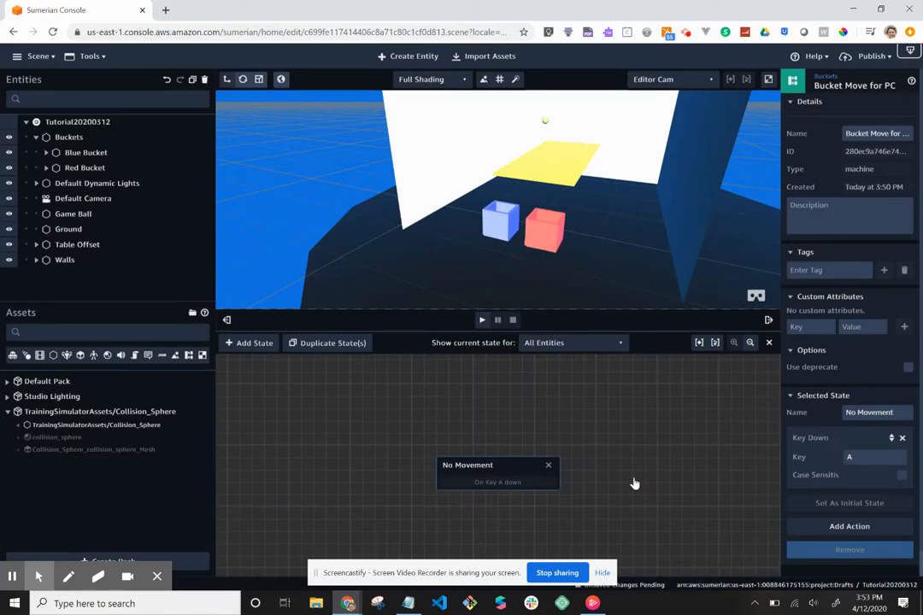
- Switch to the lesson video and play it through the part on assigning the left arrow key, pausing there
key(alt+Tab)
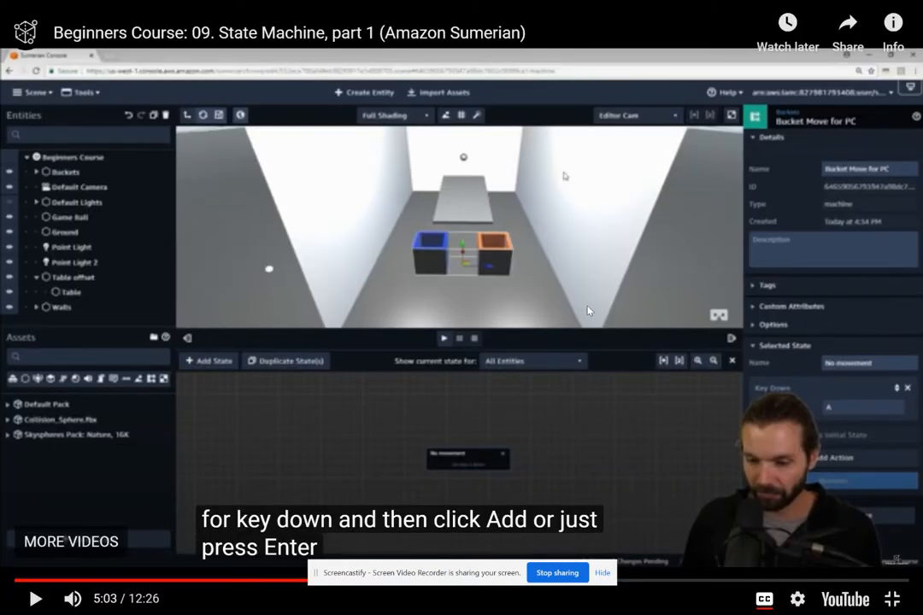
click(563, 175)
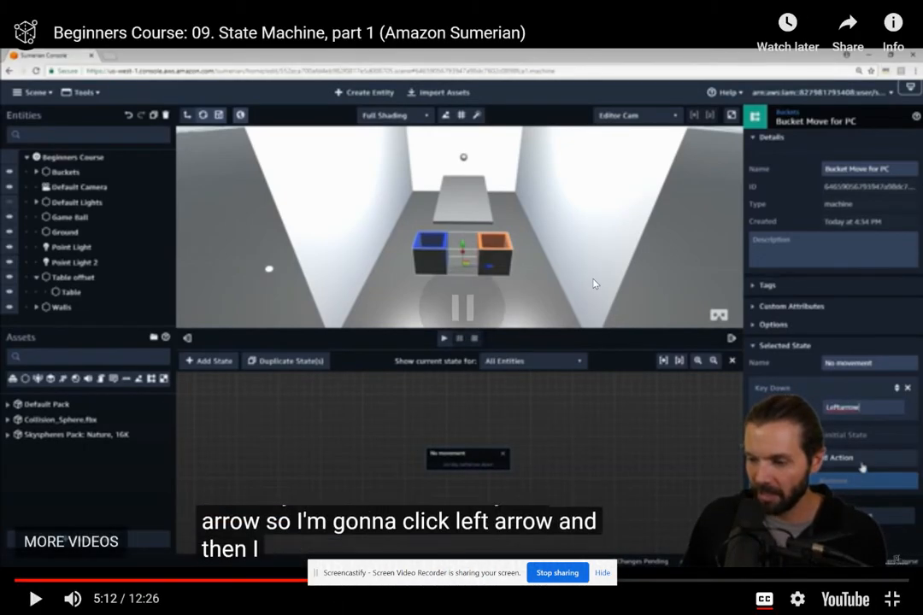
- Return to the Sumerian Console and set the key of the No Movement state's Key Down action to ArrowLeft
key(alt+Tab)
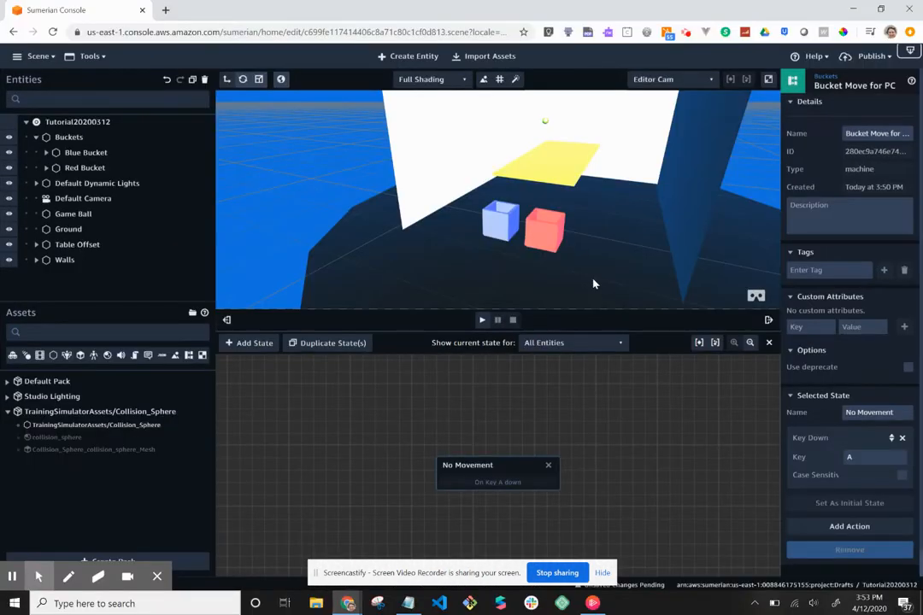
click(861, 460)
key(Left)
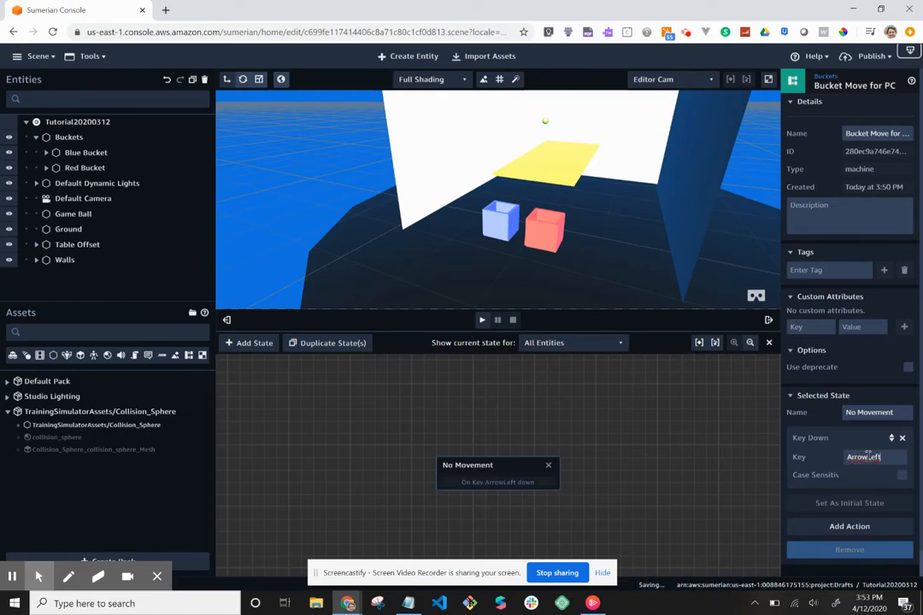
key(alt+Tab)
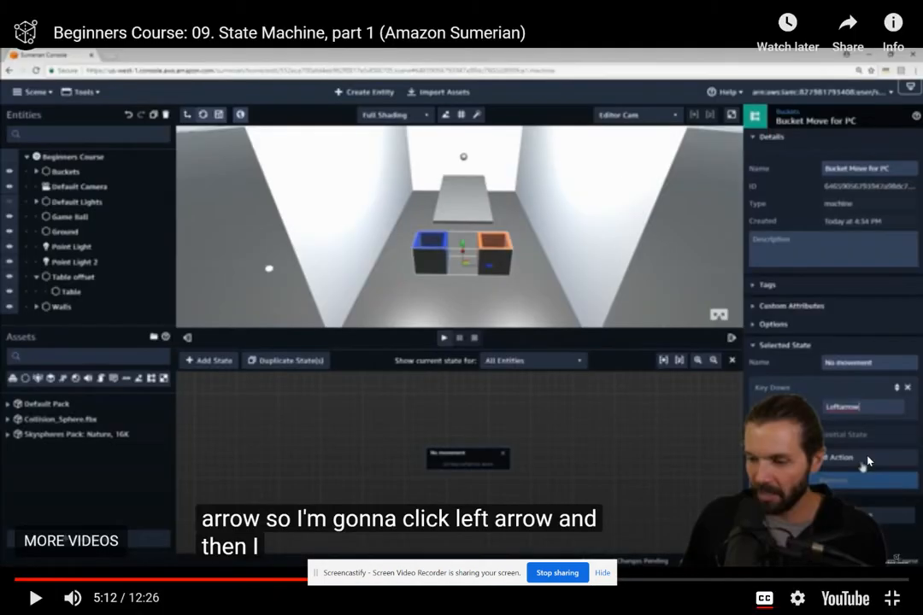
key(alt+Tab)
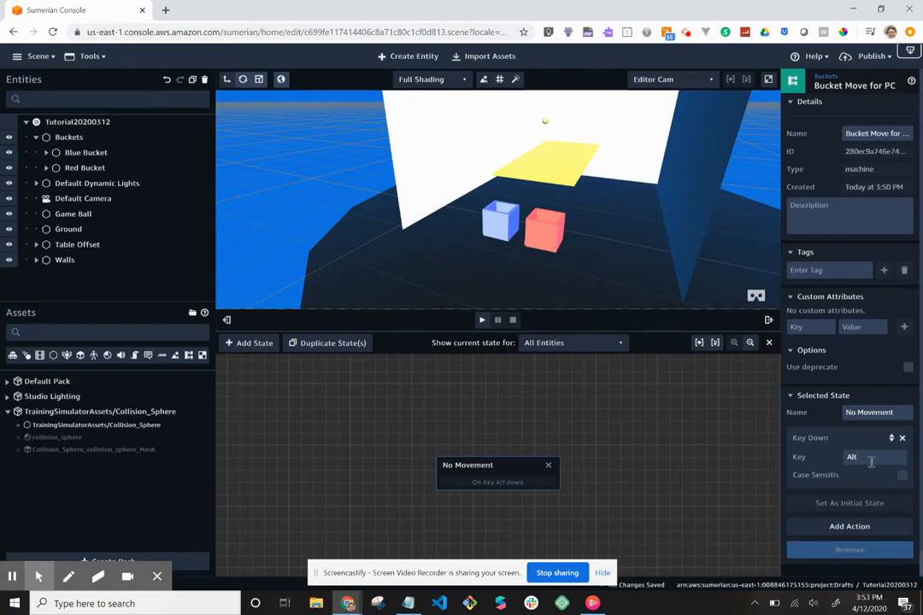
text(i)
key(BackSpace)
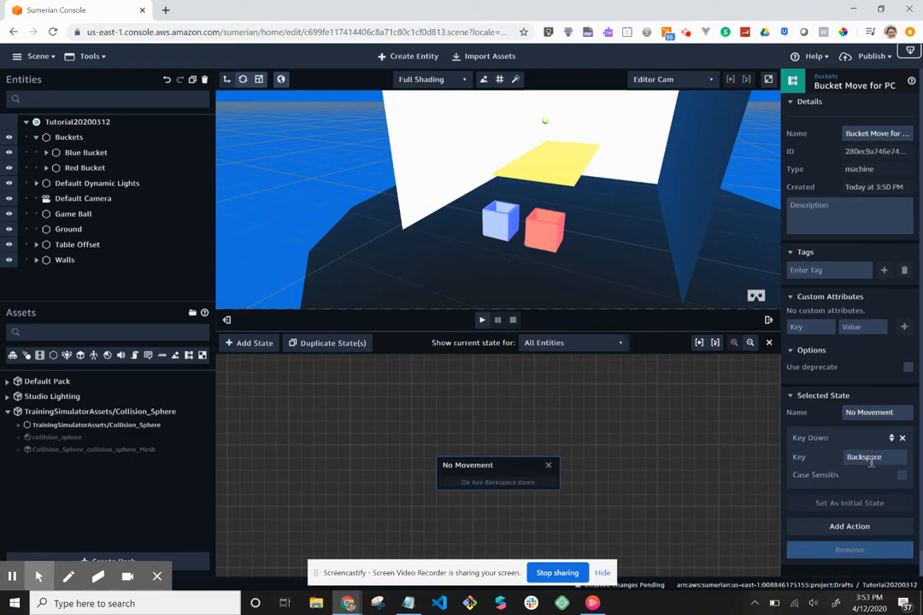
key(Left)
key(alt)
key(Left)
- Switch to the lesson video and play it through the part on adding a right arrow Key Down action, pausing there
mouse_move(348, 605)
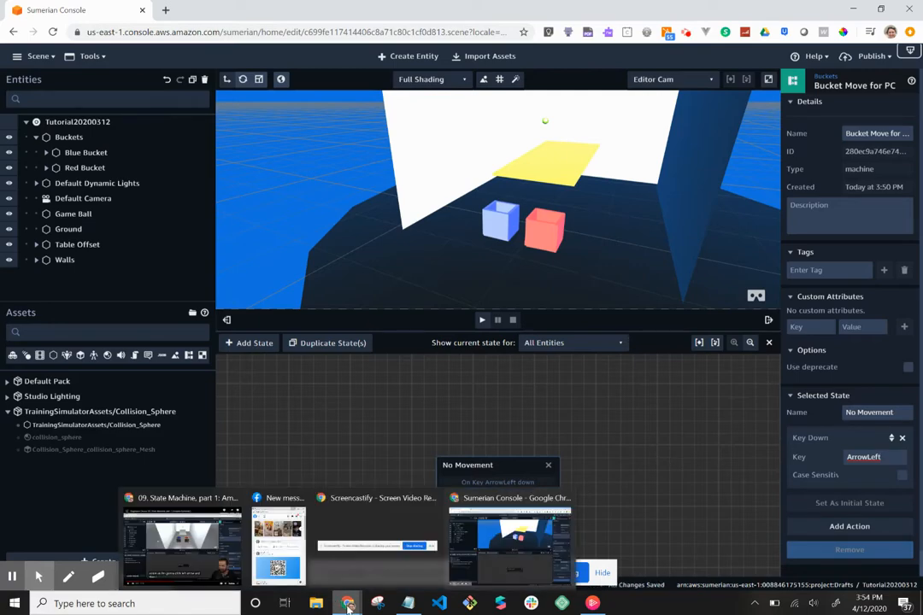
mouse_move(218, 544)
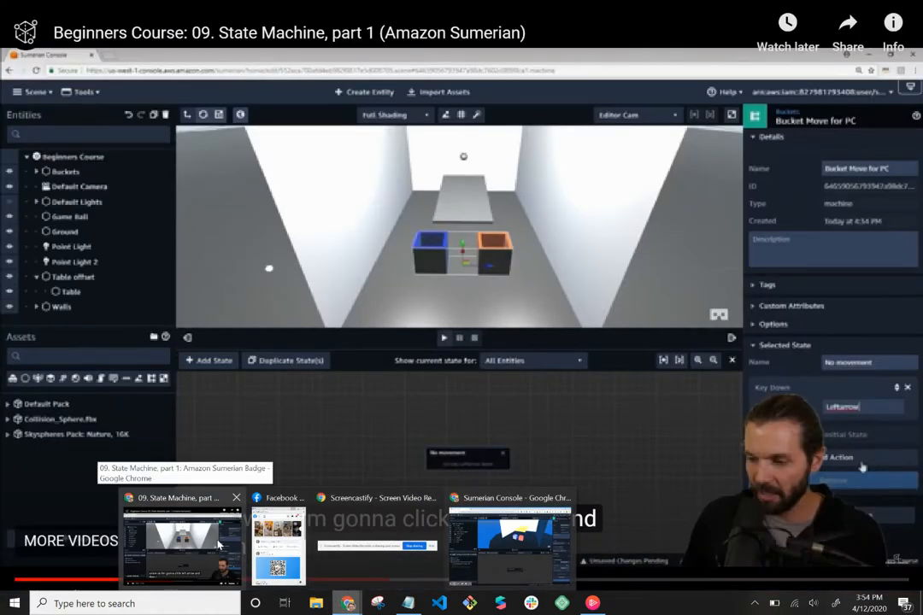
click(218, 545)
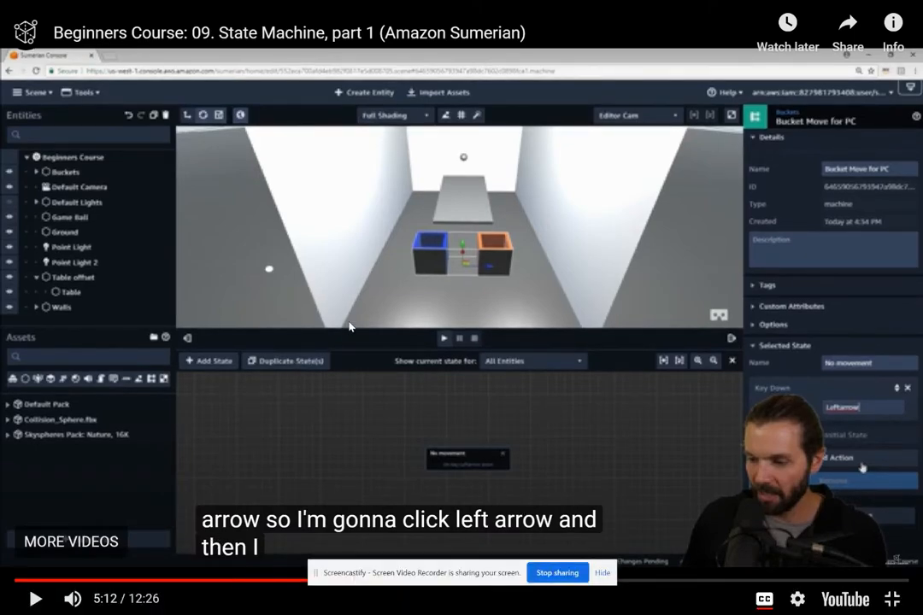
key(space)
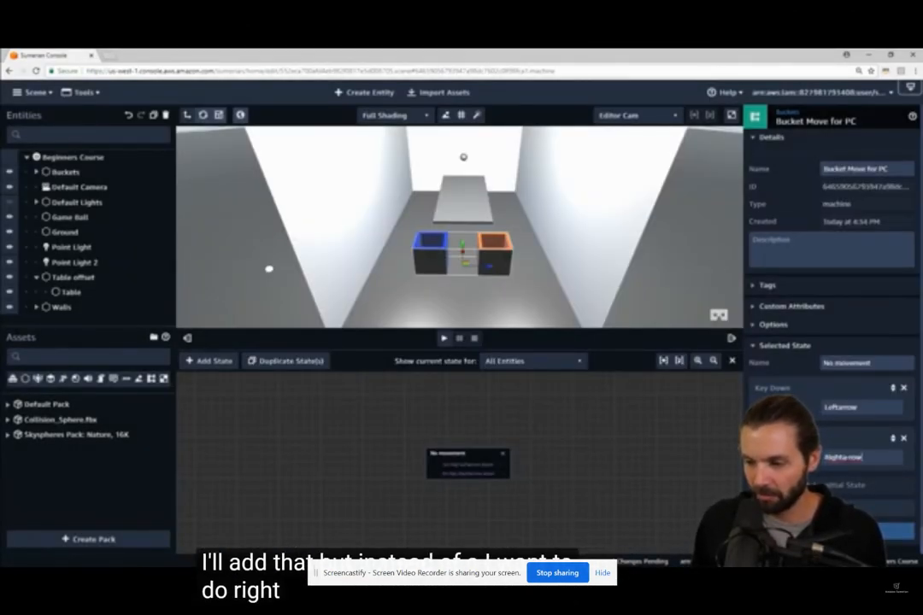
click(446, 243)
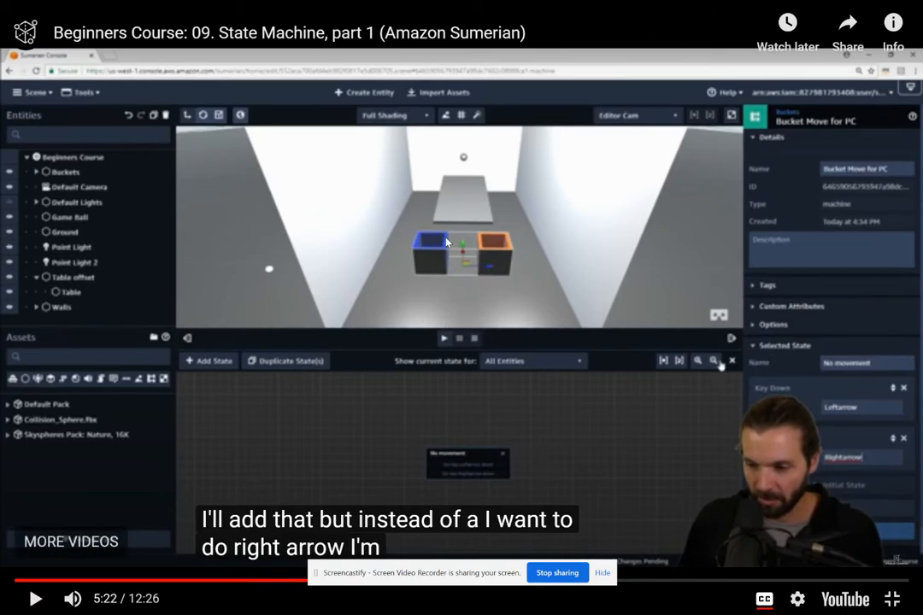
- Return to the Sumerian Console and add a second Key Down action to the No Movement state with its key set to ArrowRight
key(alt+Tab)
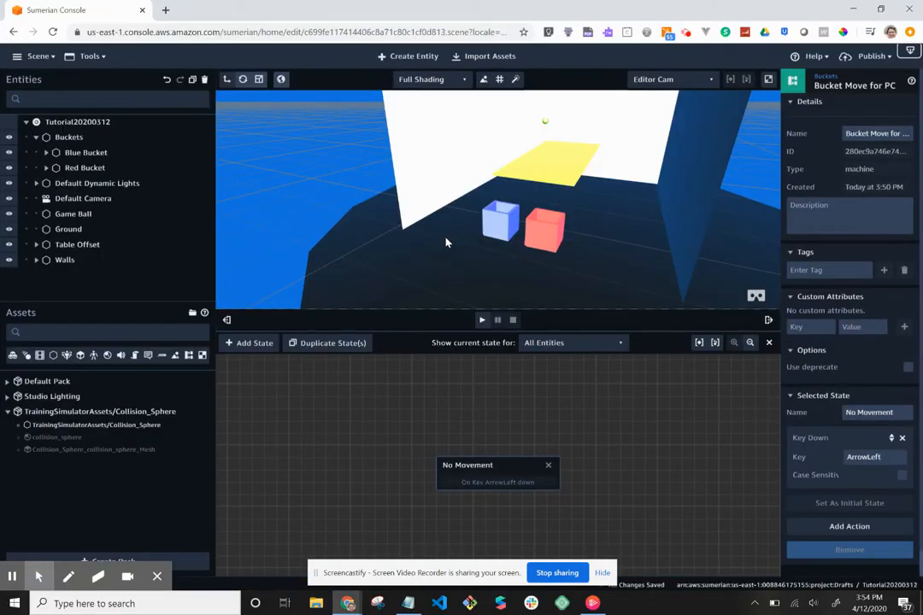
click(849, 526)
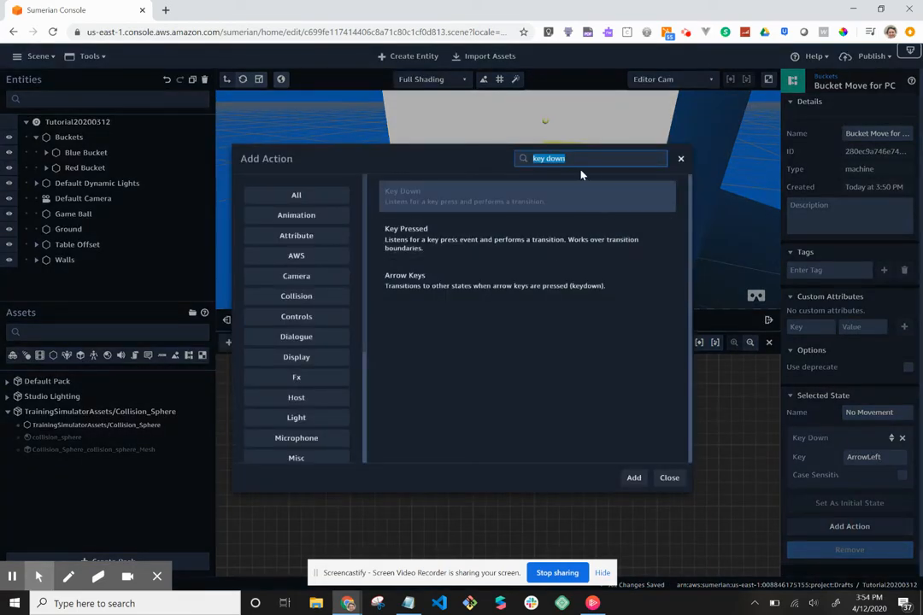
click(631, 479)
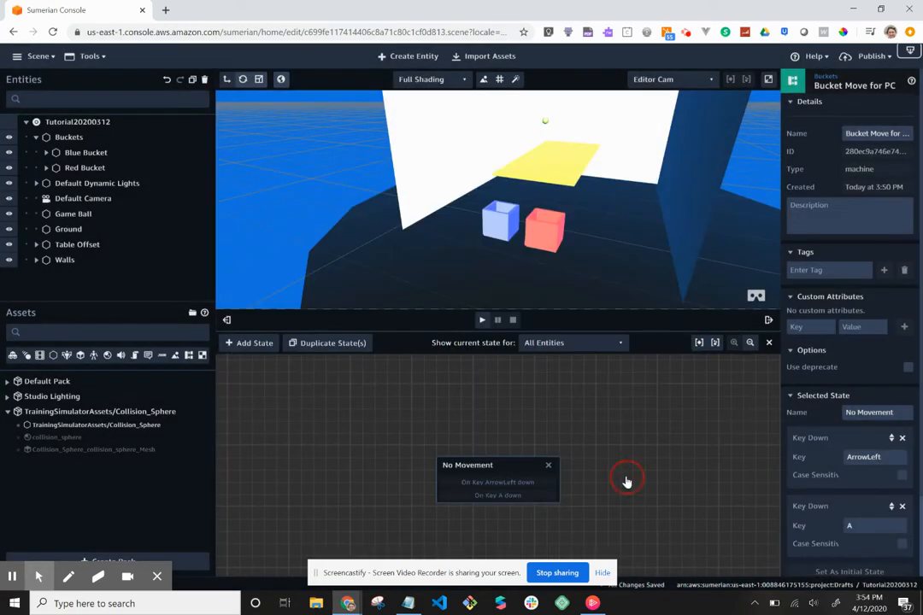
click(876, 526)
key(Right)
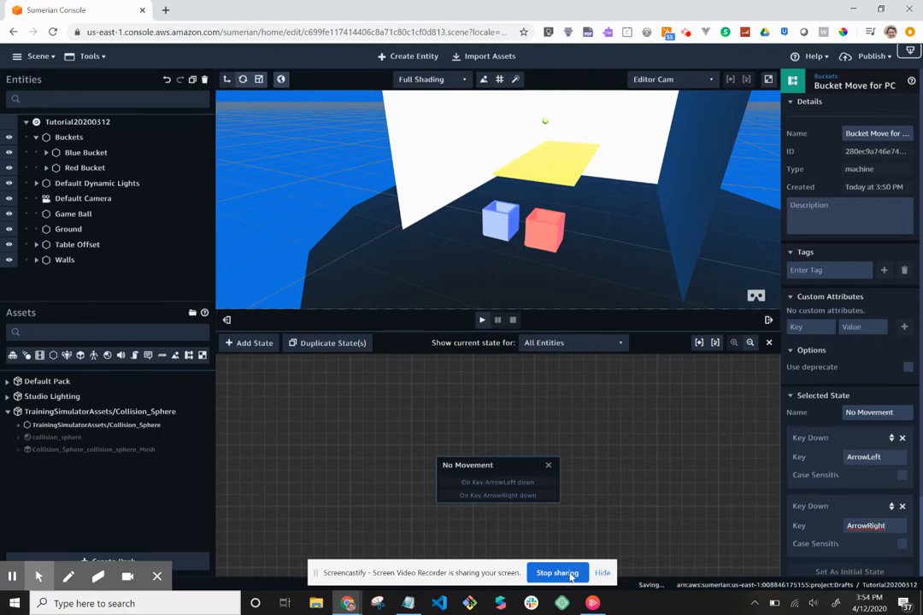
- Switch to the lesson video and play it through the part on adding the Blue Bucket state, pausing there
mouse_move(347, 602)
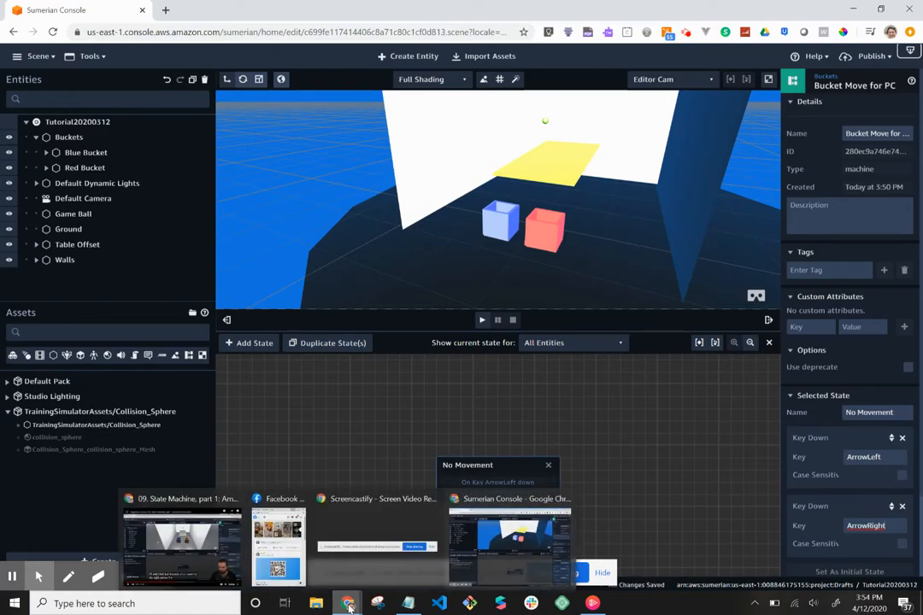
click(196, 519)
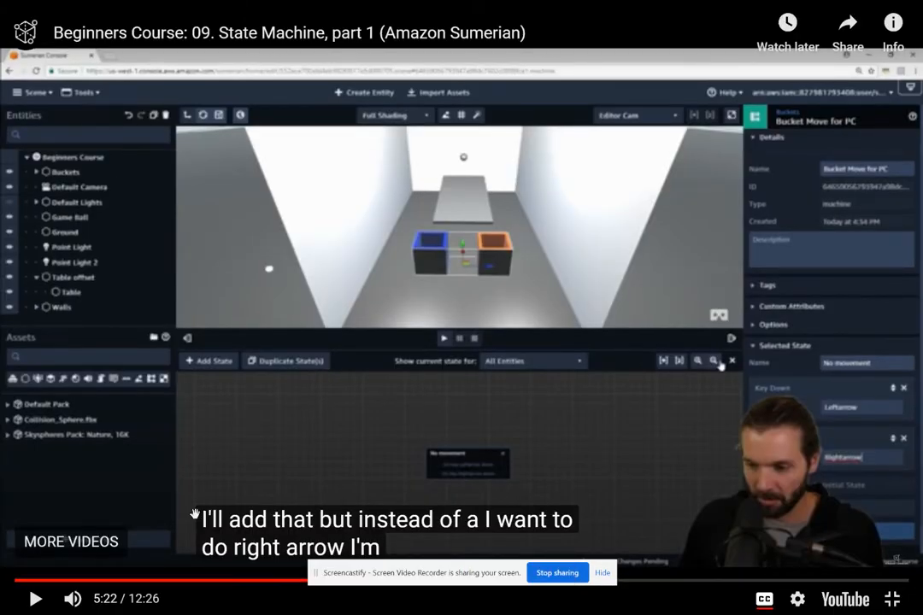
click(374, 248)
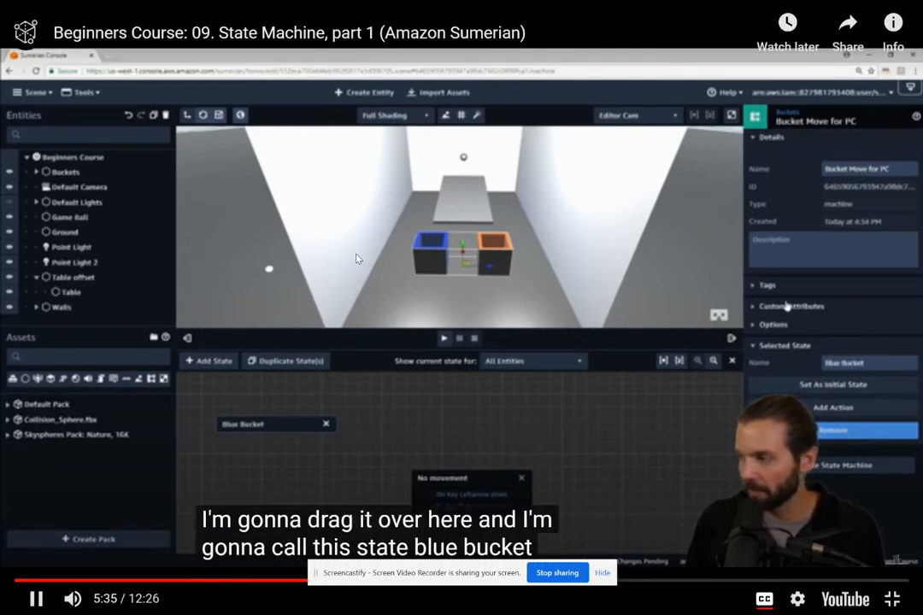
click(358, 258)
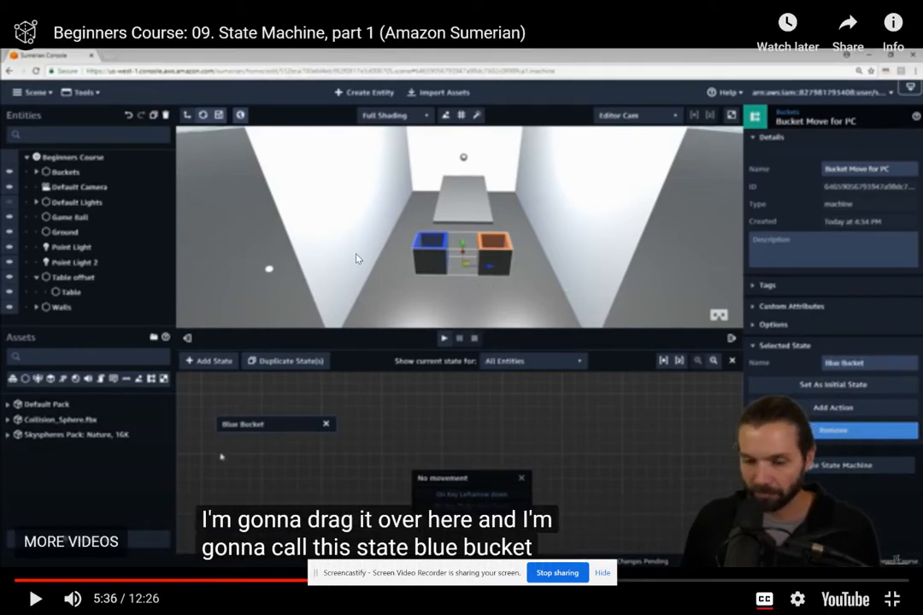
- Return to the Sumerian Console, add a new state to the behavior, and place it above and to the left of No Movement
key(alt+Tab)
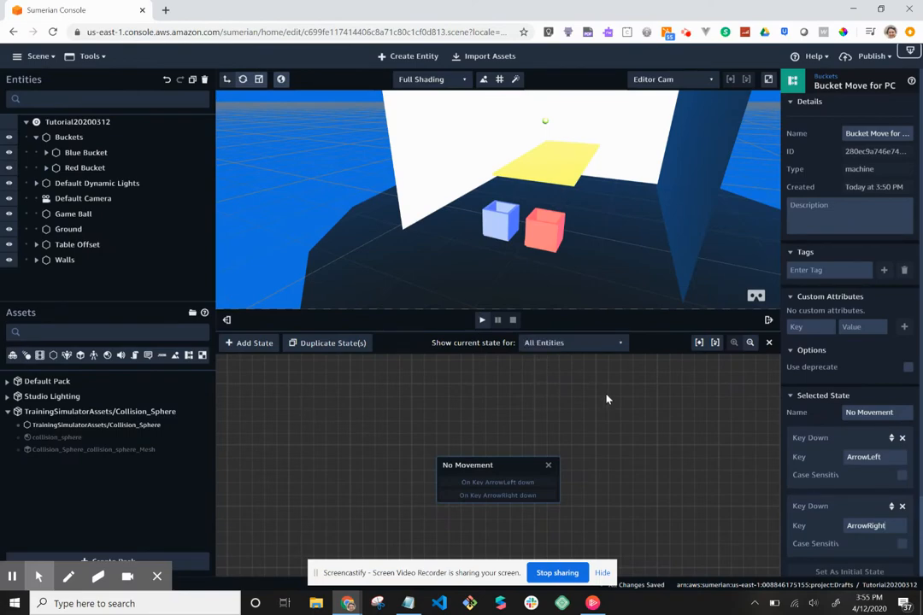
click(751, 343)
click(751, 342)
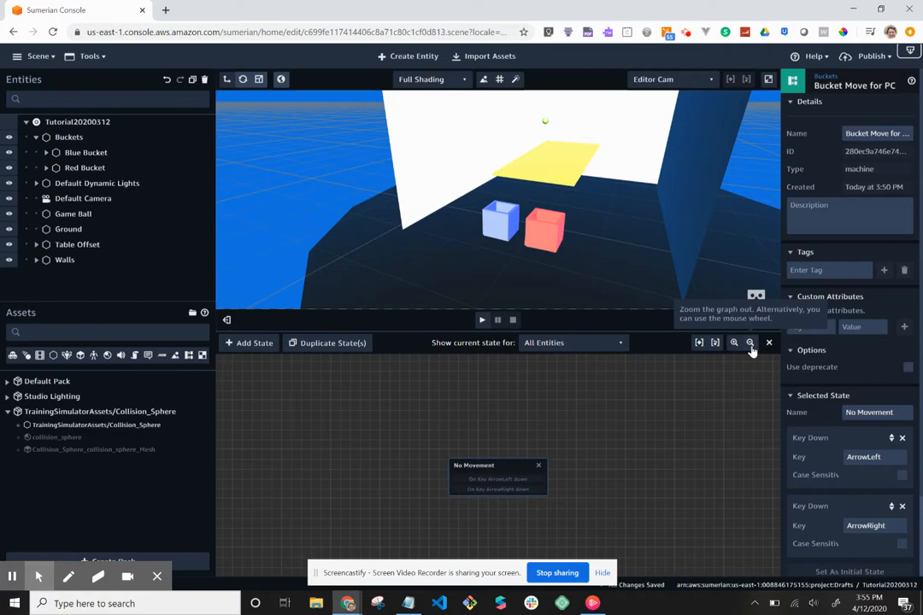
click(734, 343)
click(734, 343)
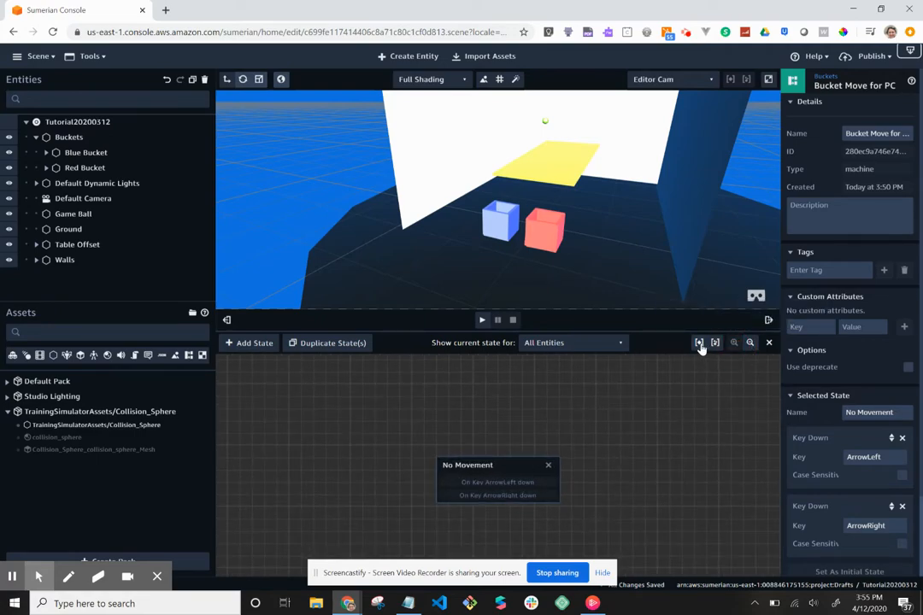
ctrl+scroll(530, 463, up, 3)
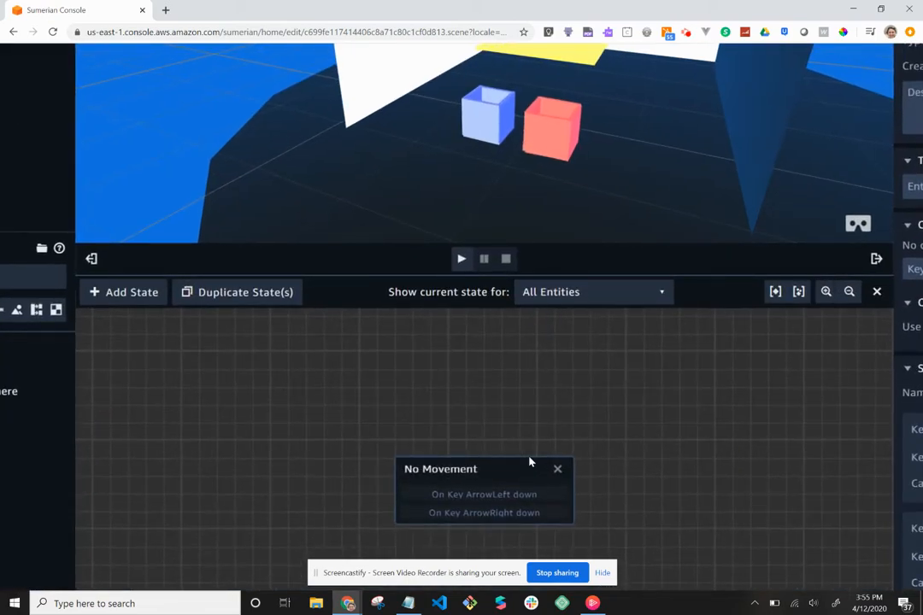
ctrl+scroll(530, 463, down, 3)
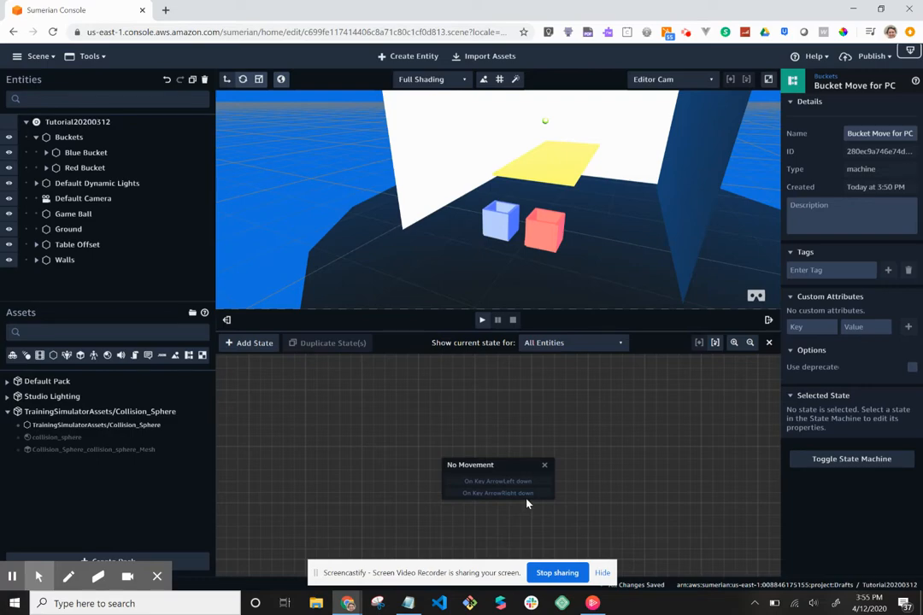
click(251, 345)
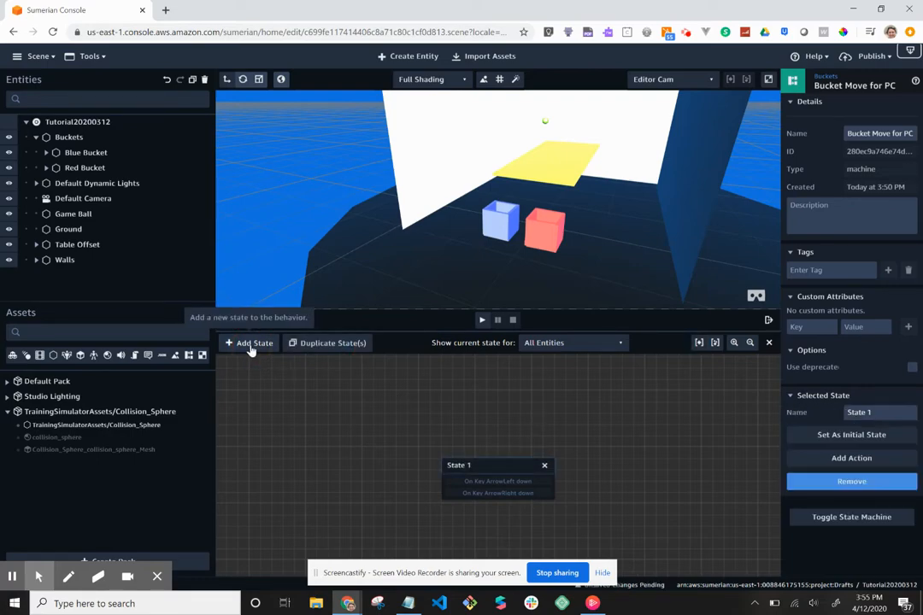
drag(483, 466, 298, 390)
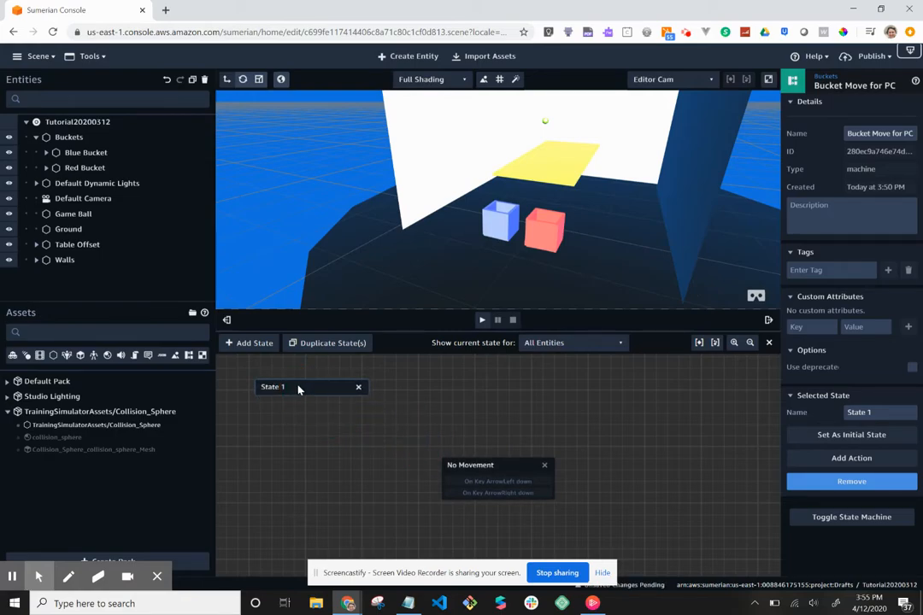
- Check the new state's name in the paused lesson and rename State 1 as "Blue Bucket"
key(alt+Tab)
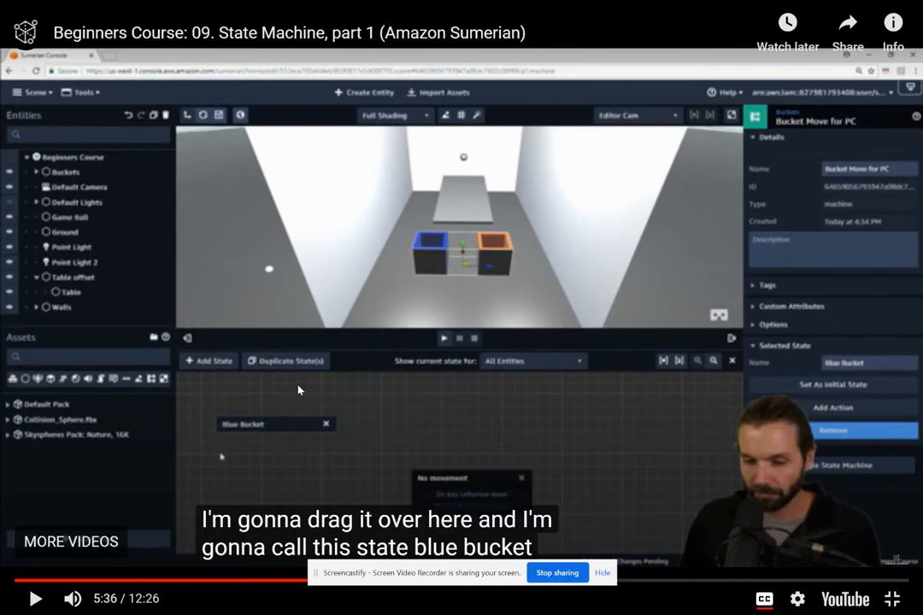
key(alt+Tab)
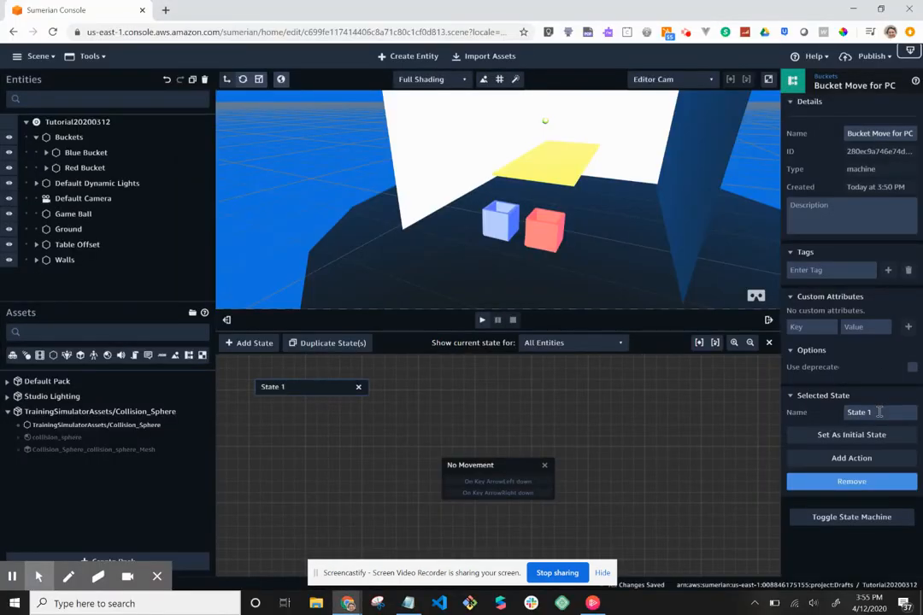
key(BackSpace)
key(BackSpace)
key(BackSpace)
key(BackSpace)
key(BackSpace)
key(BackSpace)
key(BackSpace)
- Switch to the lesson video and play it through the introduction of the Tween Move action, pausing there
key(alt+Tab)
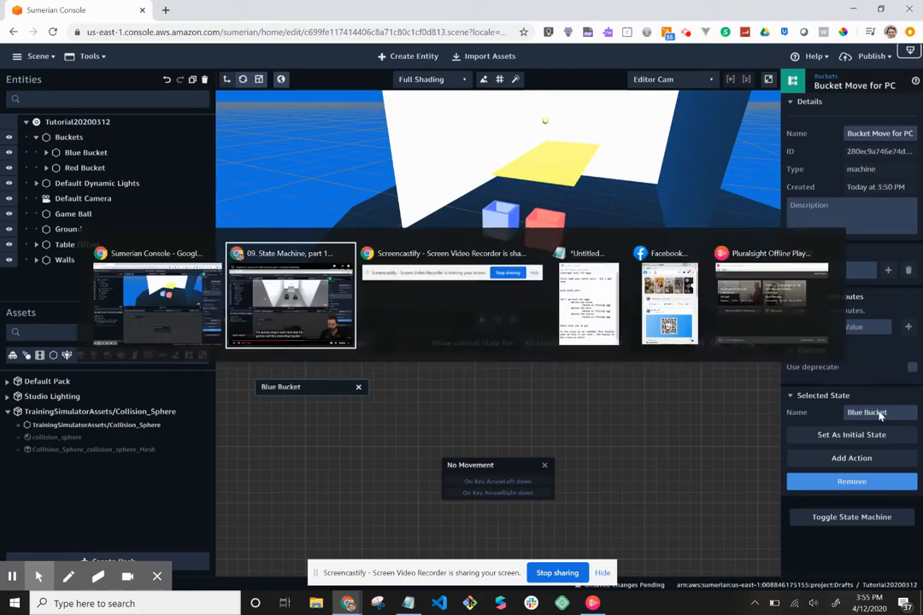
click(484, 246)
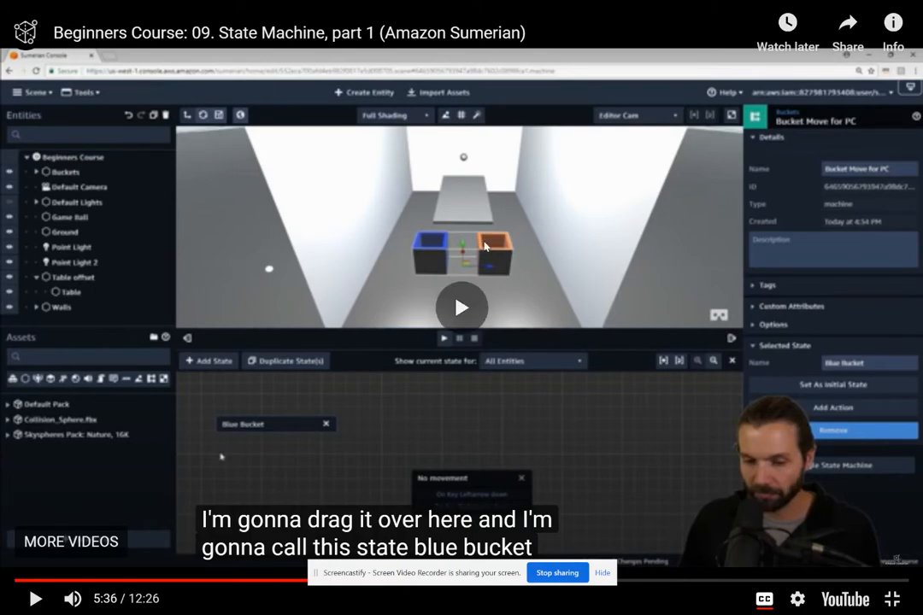
click(602, 573)
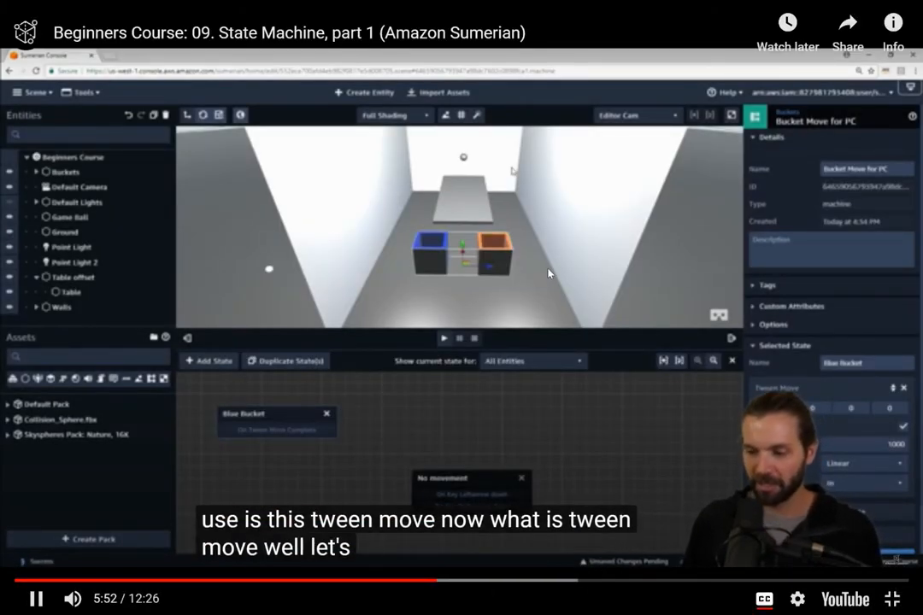
key(space)
- Switch to the Sumerian Console and add a Tween Move action to the Blue Bucket state
key(alt+Tab)
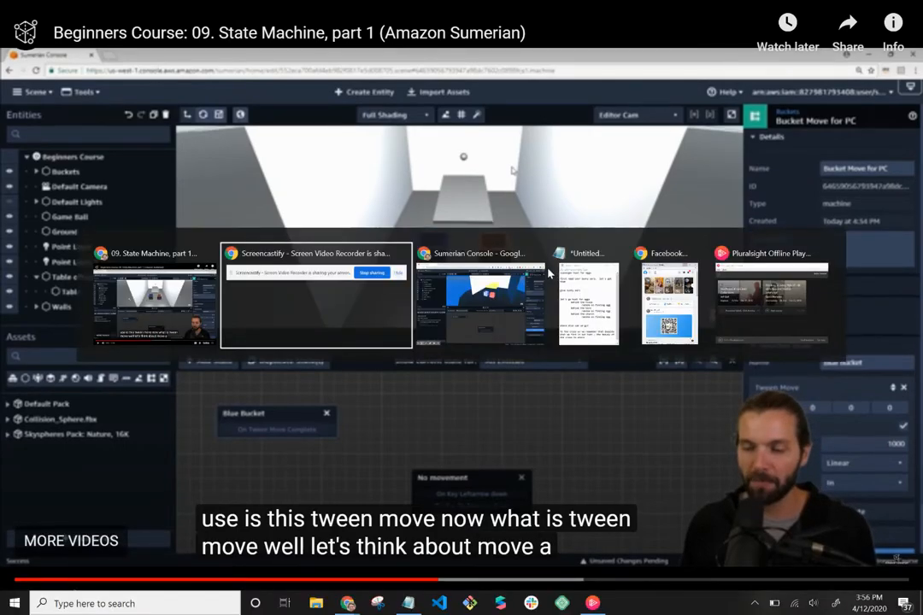
key(alt+Tab)
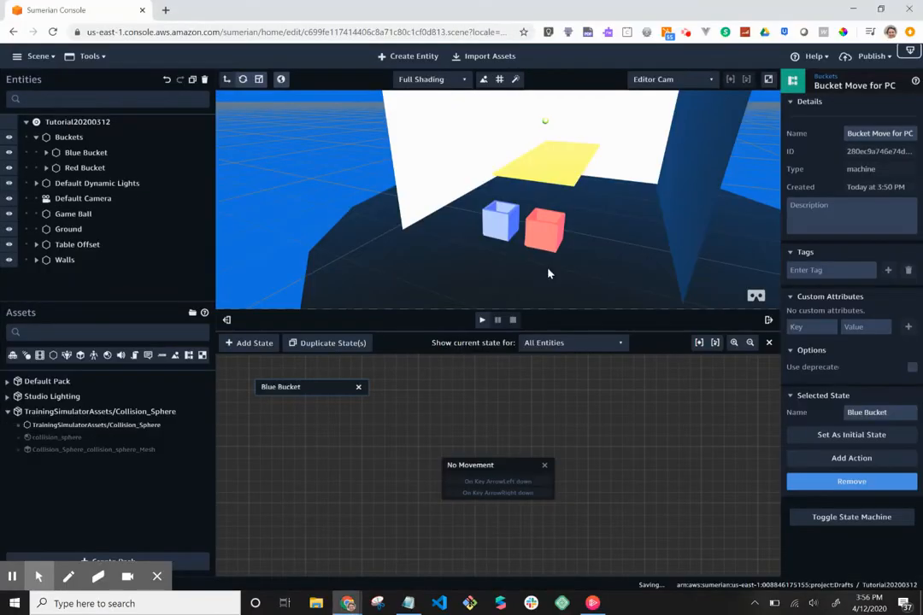
click(845, 466)
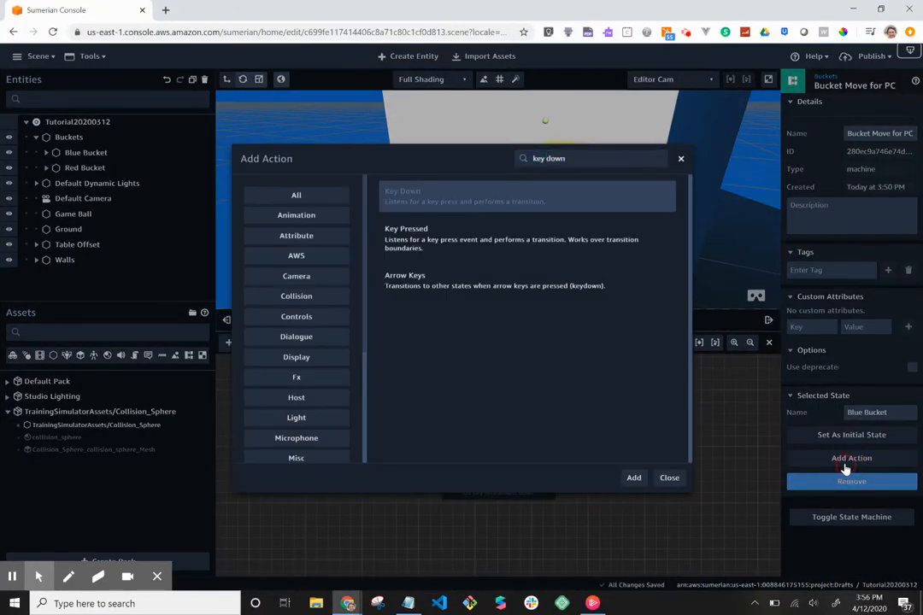
triple_click(611, 159)
text(tween move)
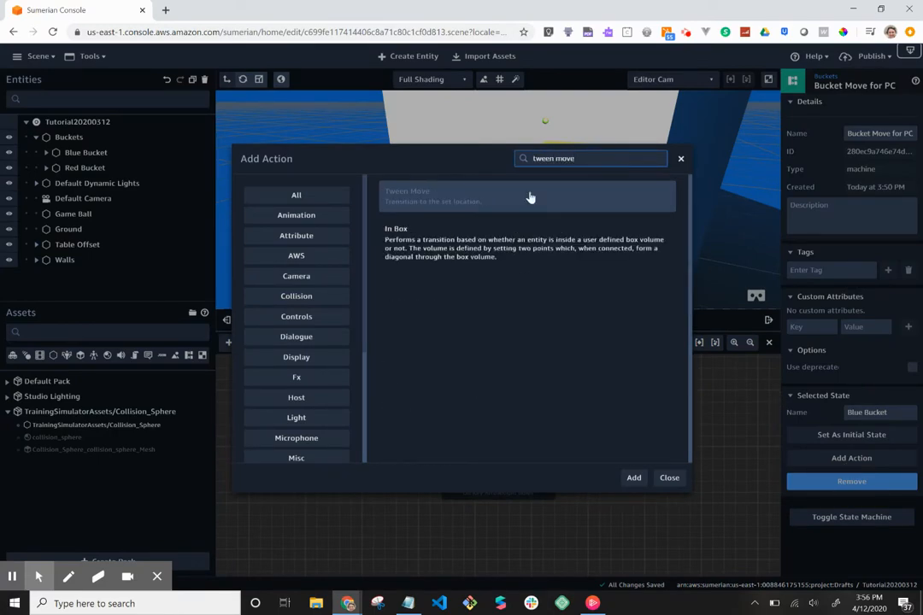
click(502, 209)
click(633, 478)
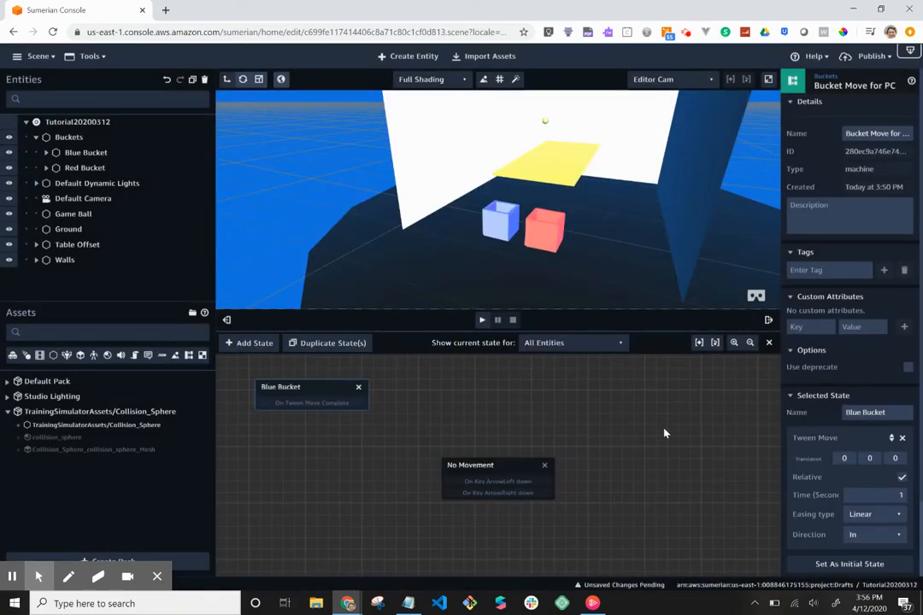
- Switch to the lesson video and play it through the configuration of the Tween Move settings, pausing there
key(alt+Tab)
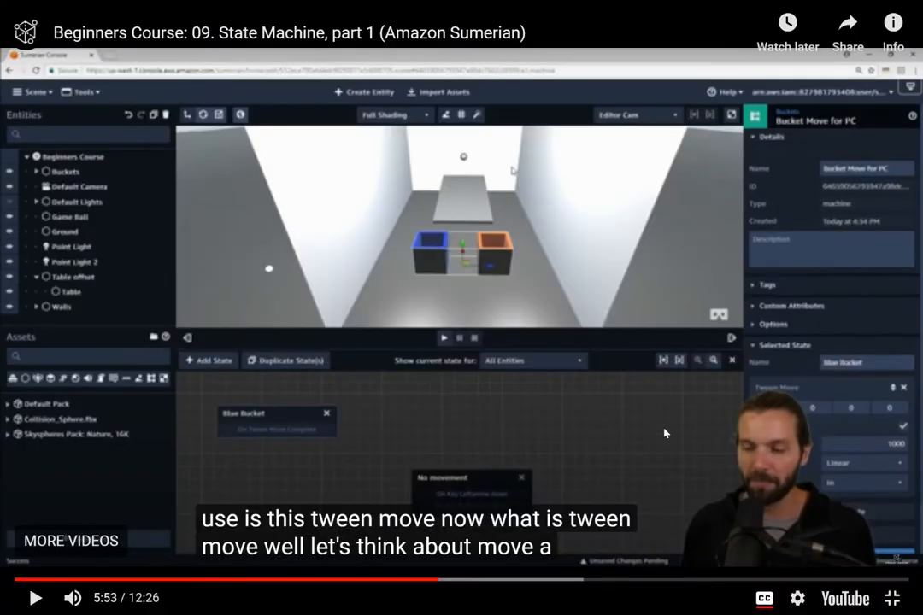
click(565, 247)
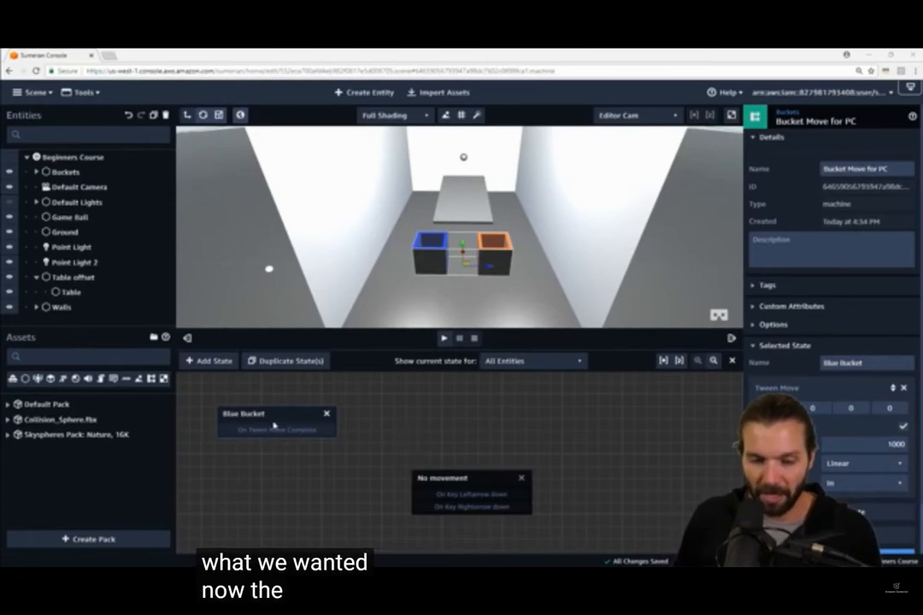
drag(276, 419, 275, 414)
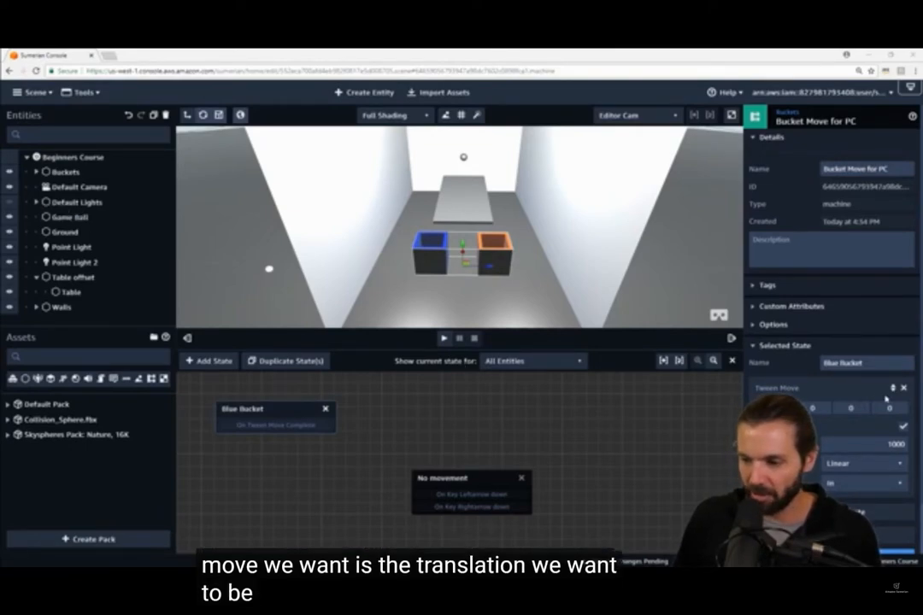
text(1)
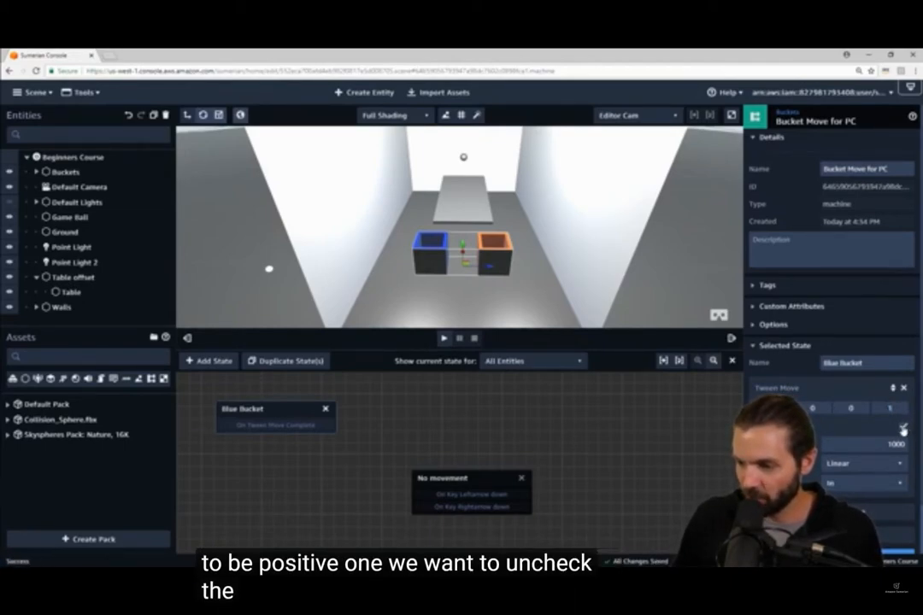
click(903, 428)
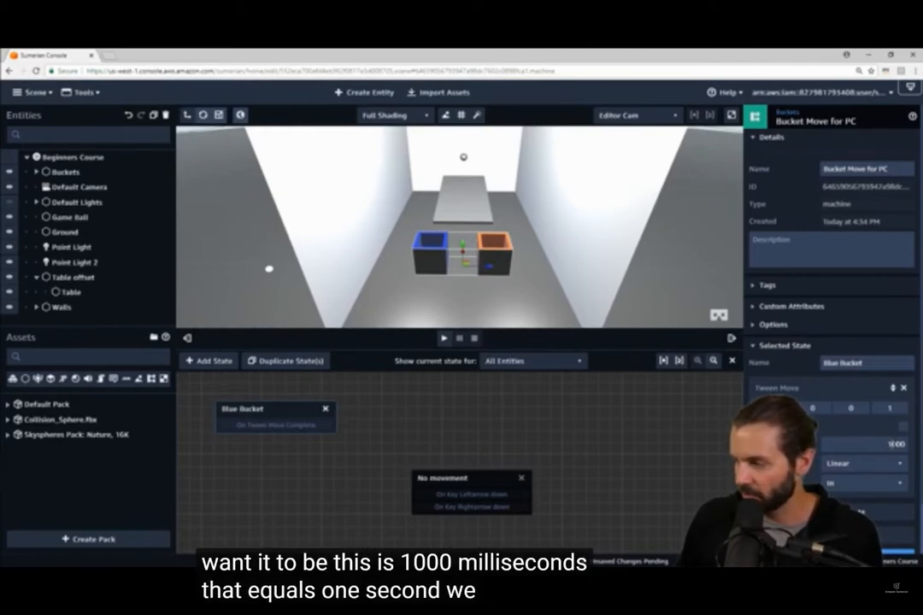
drag(896, 445, 887, 444)
text(2)
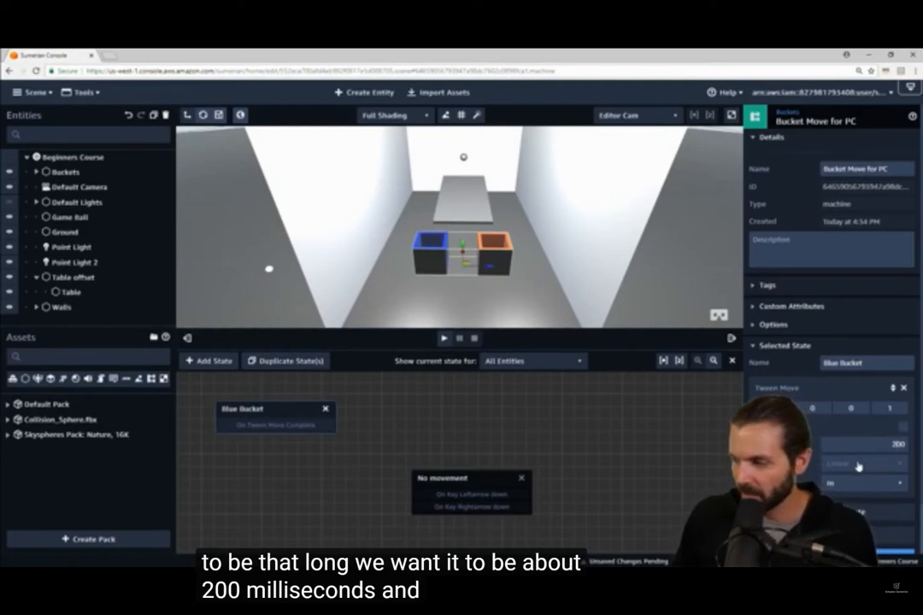
scroll(858, 466, down, 1)
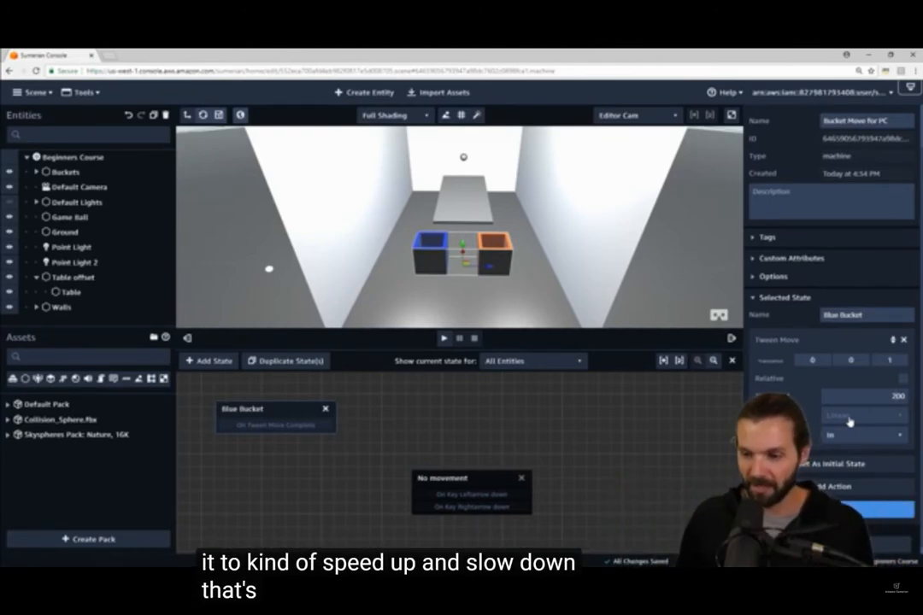
click(848, 418)
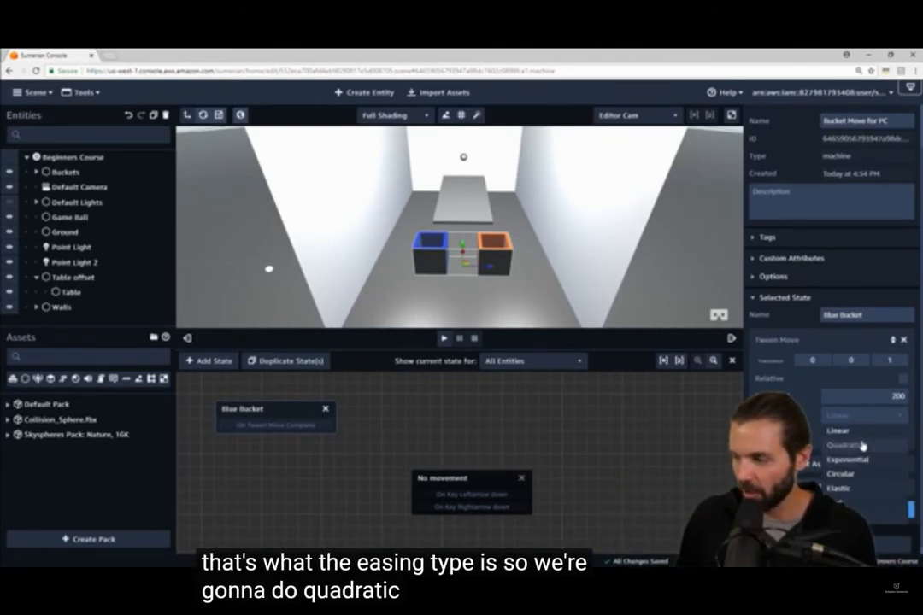
click(863, 445)
click(865, 436)
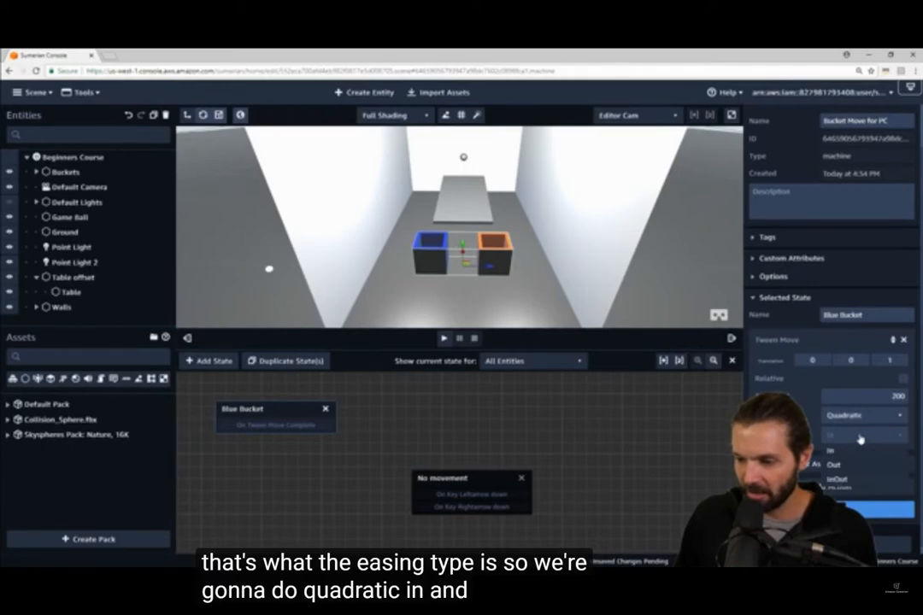
click(841, 481)
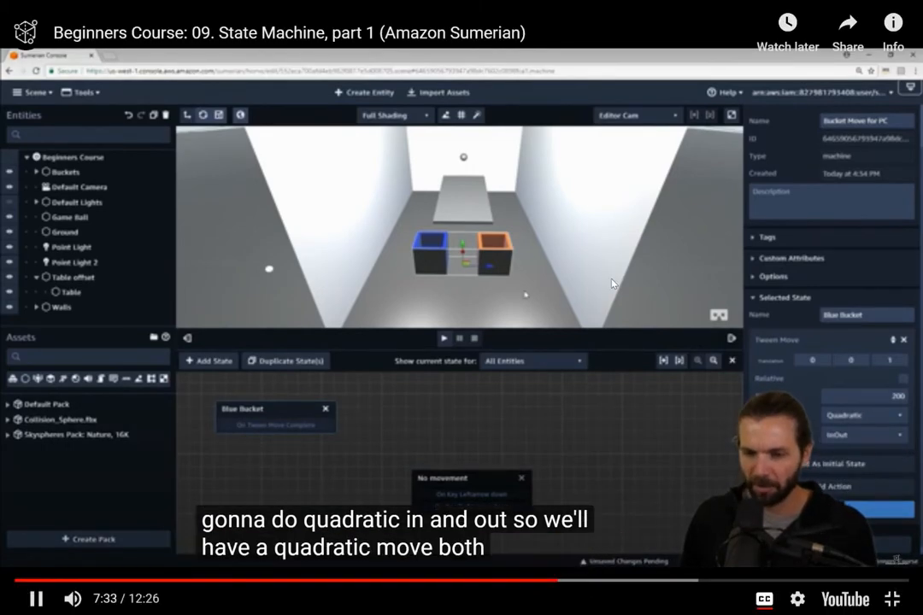
click(612, 284)
- Back in the Sumerian Console, set Blue Bucket's Tween Move to translation 0, 0, 1, non-relative, 0.2 seconds, Quadratic easing and InOut direction
key(alt+Tab)
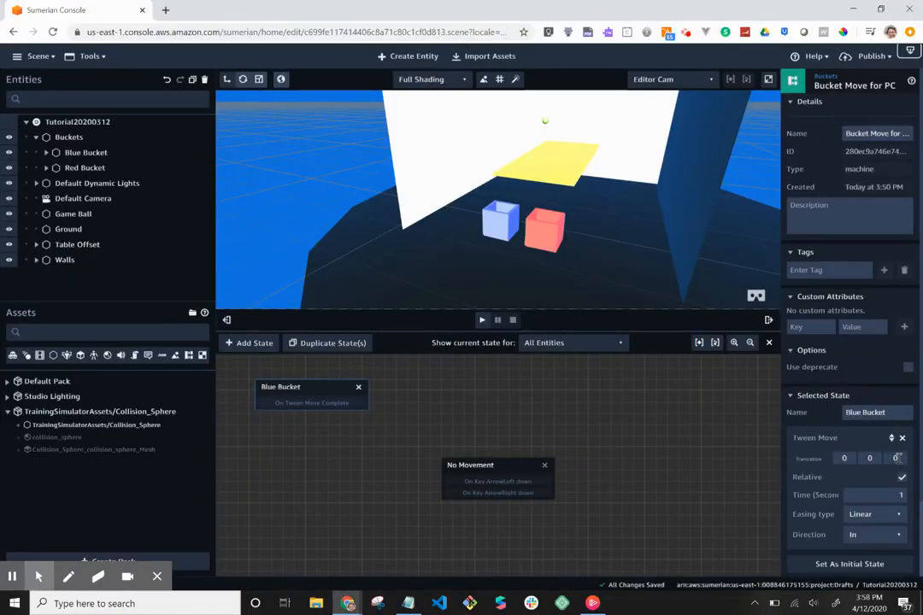
text(1)
text(2)
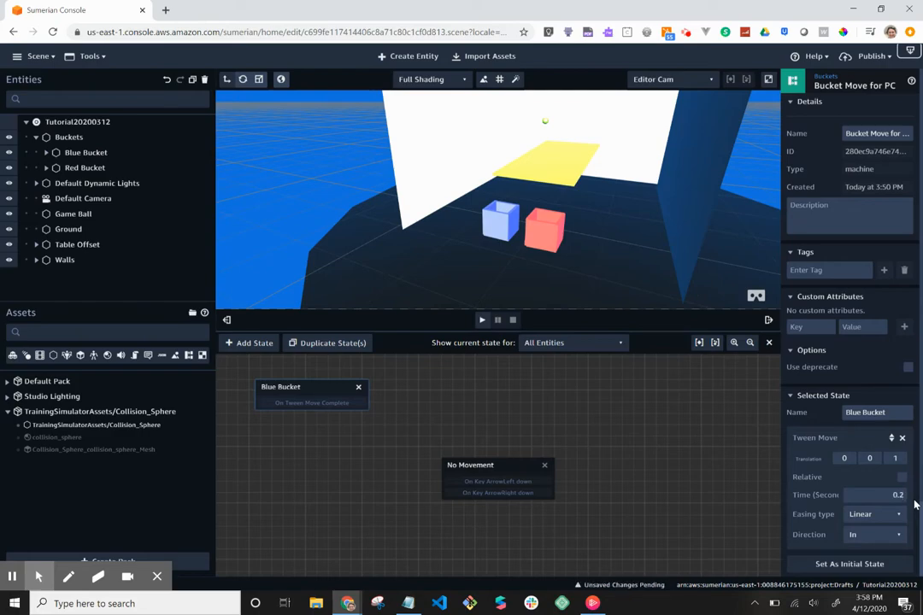
click(895, 518)
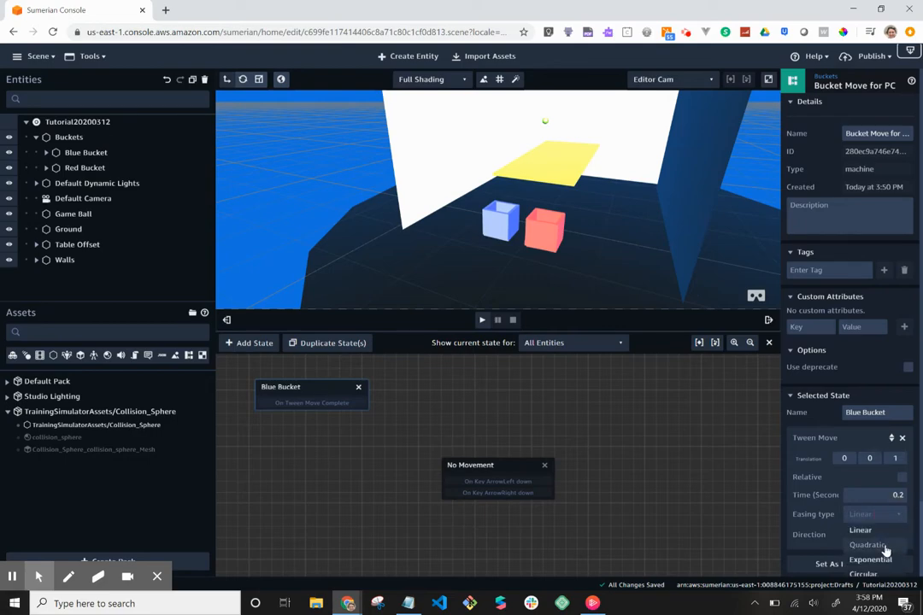
click(886, 547)
scroll(863, 479, down, 1)
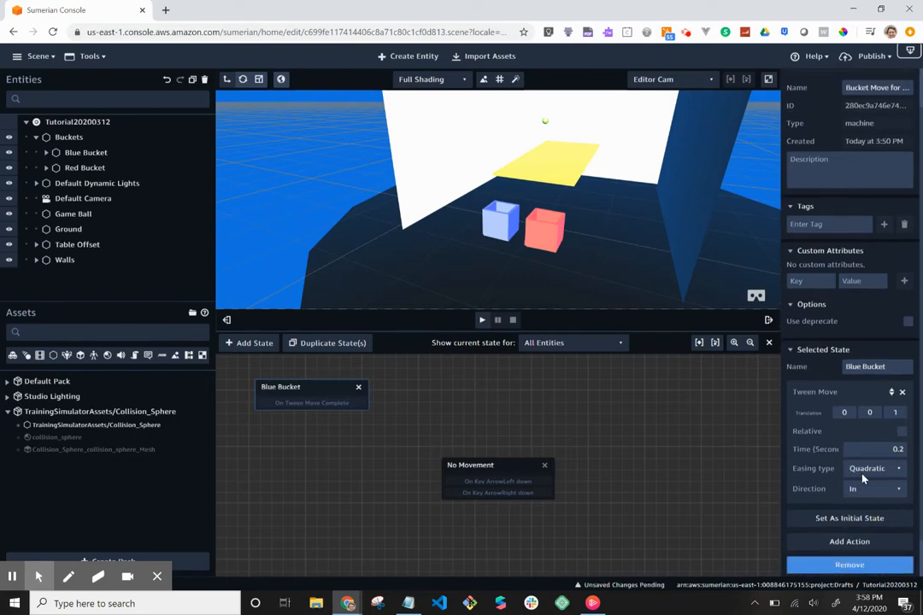
click(863, 492)
click(859, 534)
- Switch to the lesson video and play it through the part on Blue Bucket's left-arrow key-release action, pausing there
key(alt+Tab)
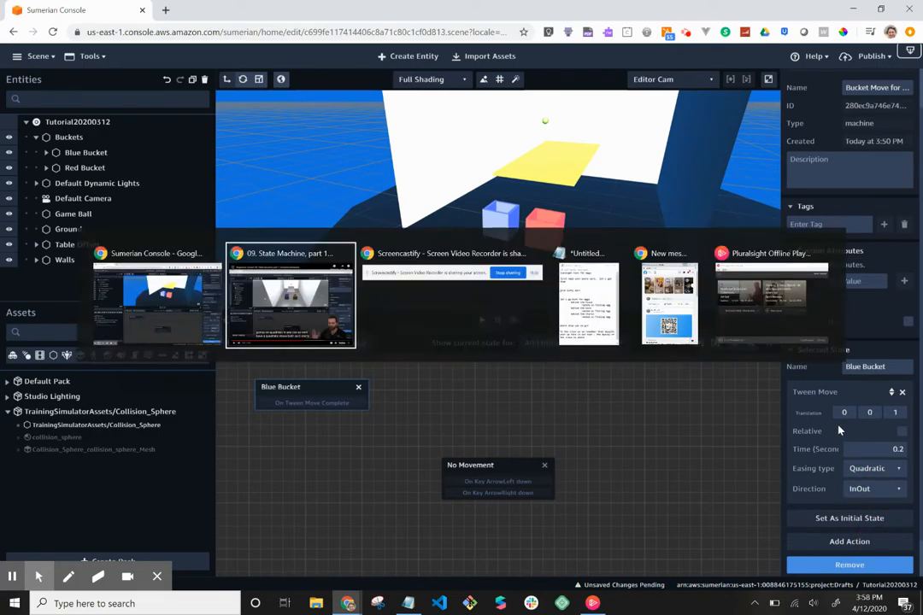
key(space)
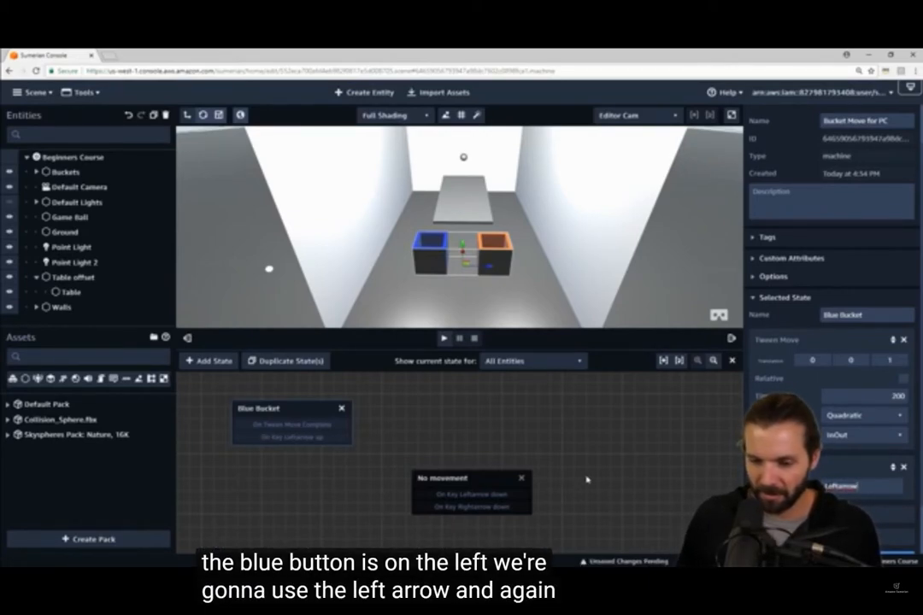
click(581, 186)
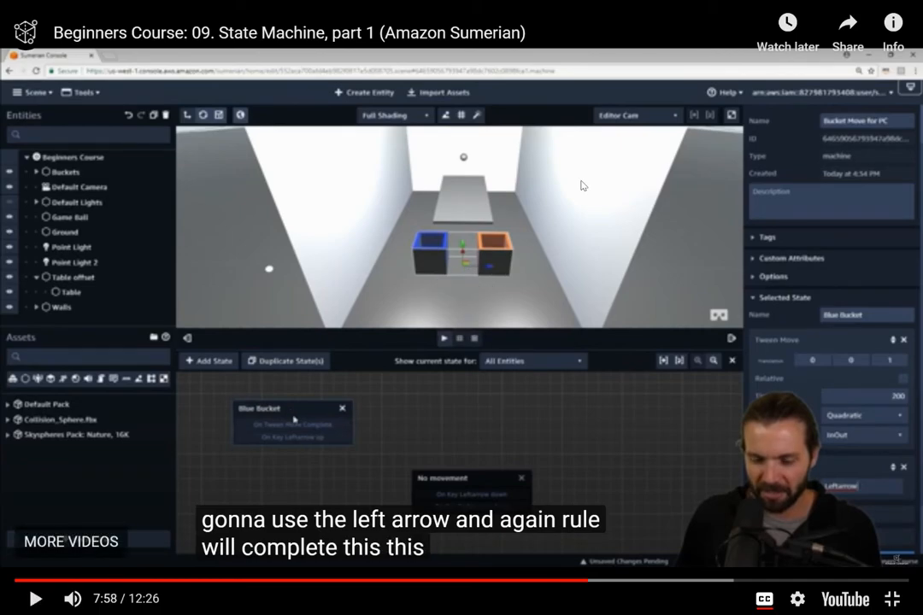
- Return to the Sumerian Console, add a Key Up action to the Blue Bucket state, and assign it the left arrow key
key(alt+Tab)
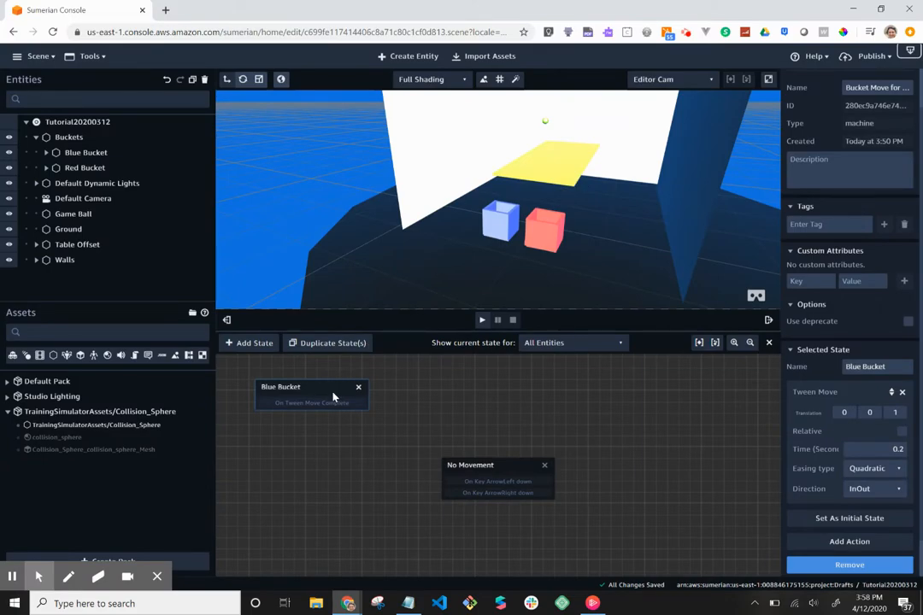
click(823, 543)
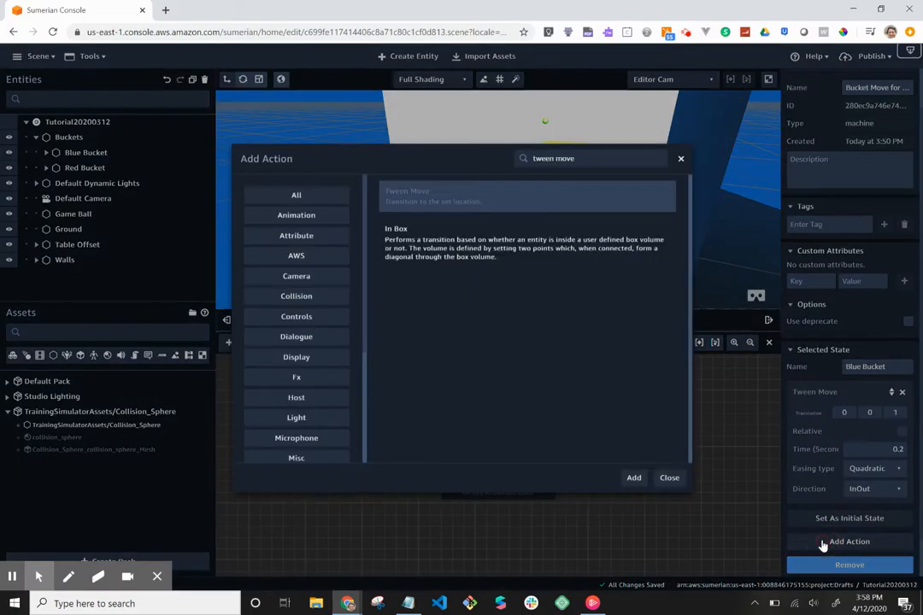
text(key up)
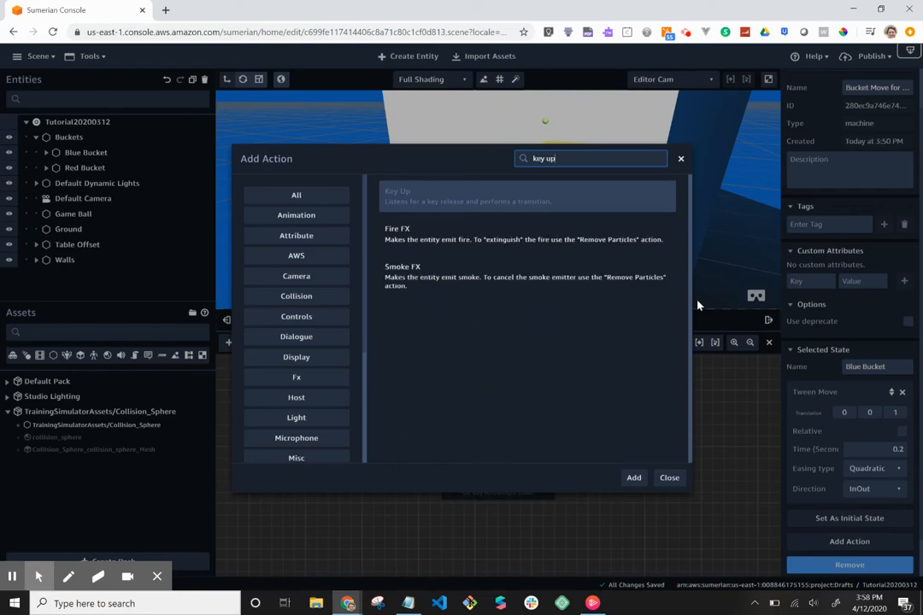
click(533, 213)
click(633, 479)
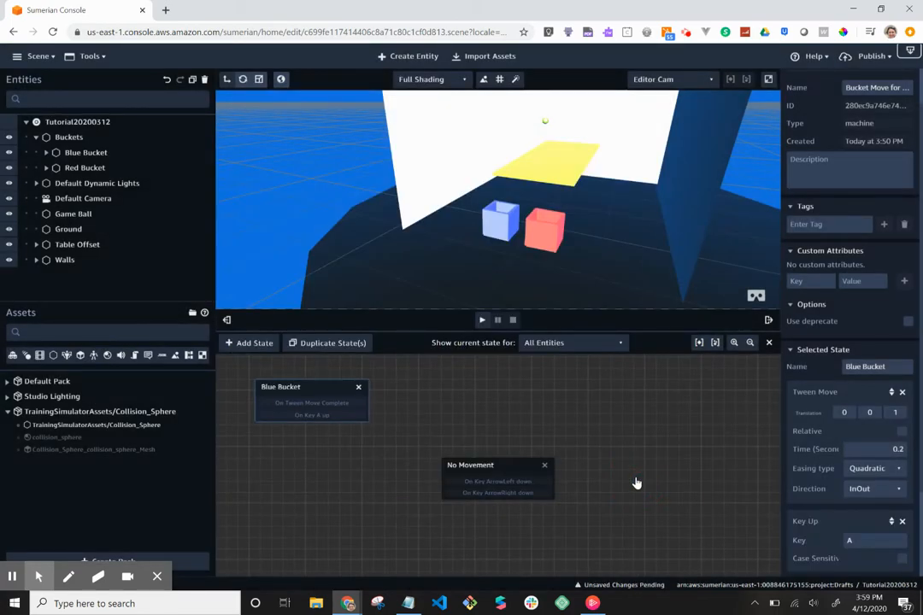
scroll(859, 507, down, 1)
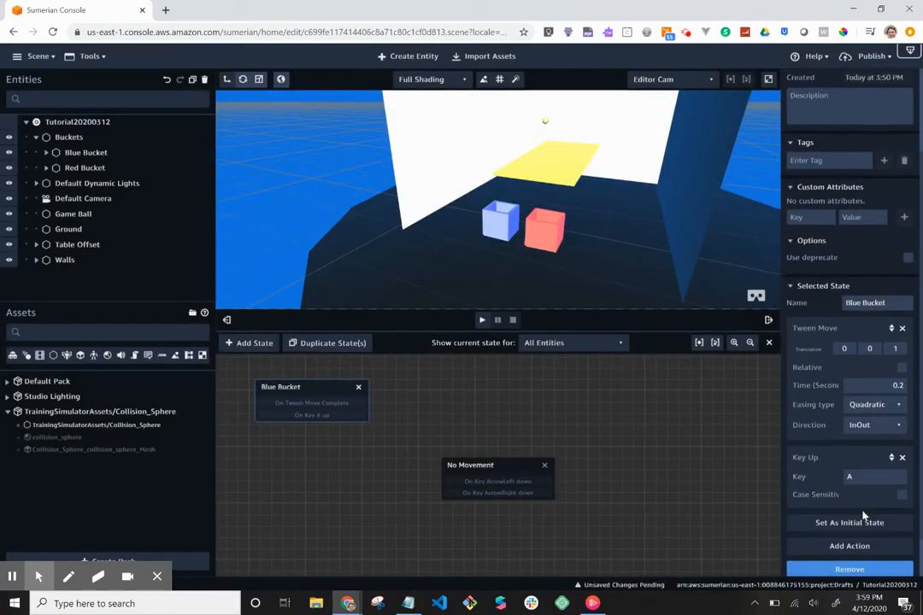
click(870, 476)
key(Left)
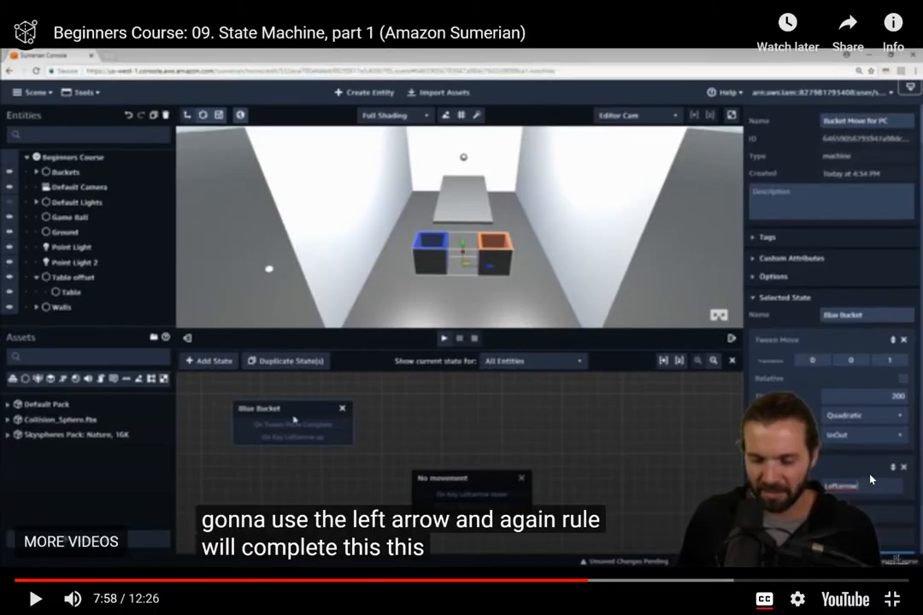
- Play the lesson video through the duplication of the Blue Bucket state, pausing there
click(628, 174)
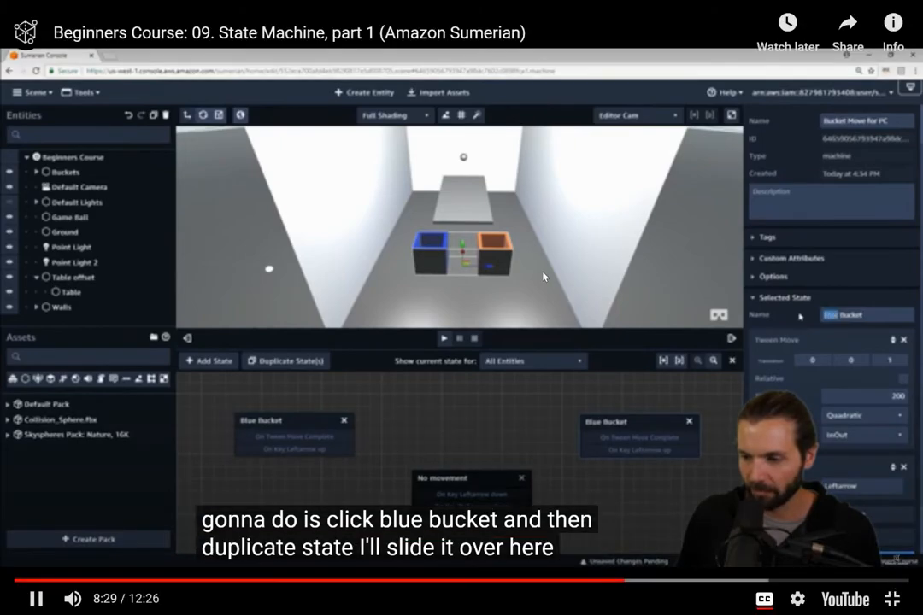
click(543, 276)
- In the Sumerian Console, duplicate the Blue Bucket state, place the copy above and to the right of No Movement, and rename it "Red Bucket"
key(alt+Tab)
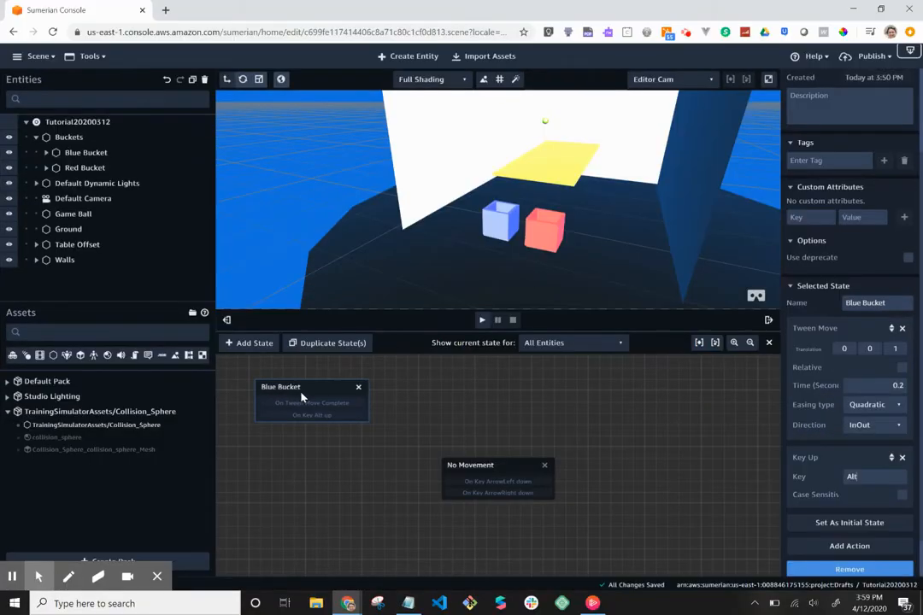
click(311, 389)
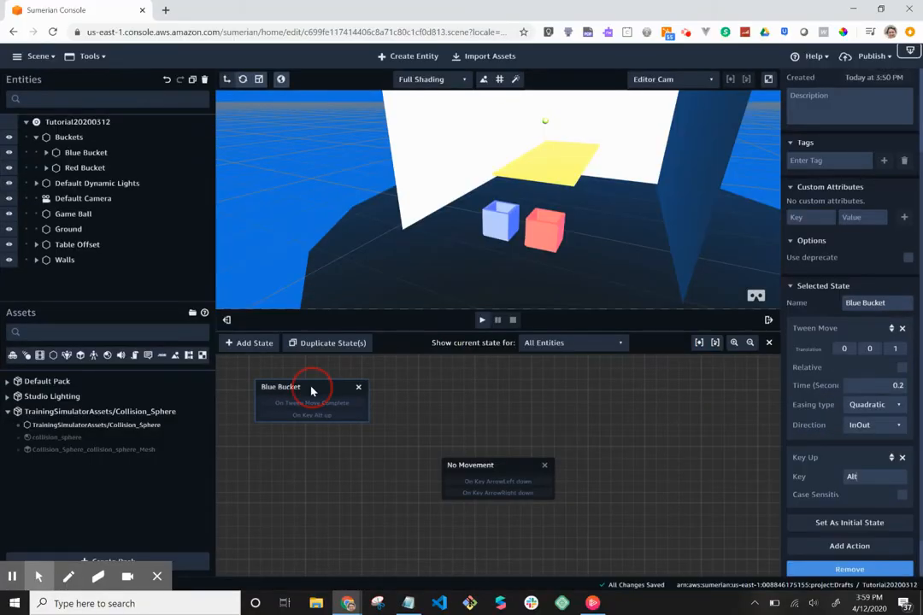
click(335, 345)
drag(331, 397, 663, 396)
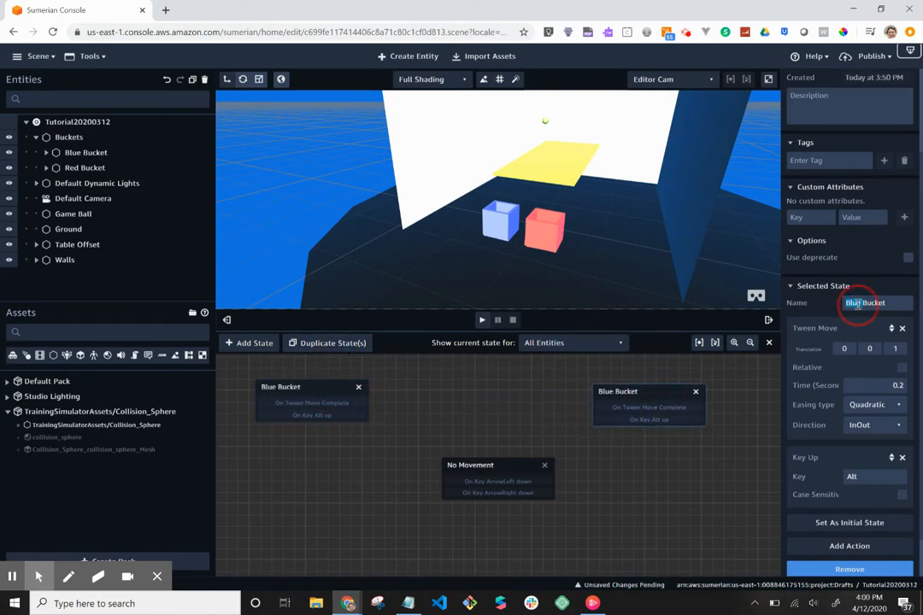
text(Red)
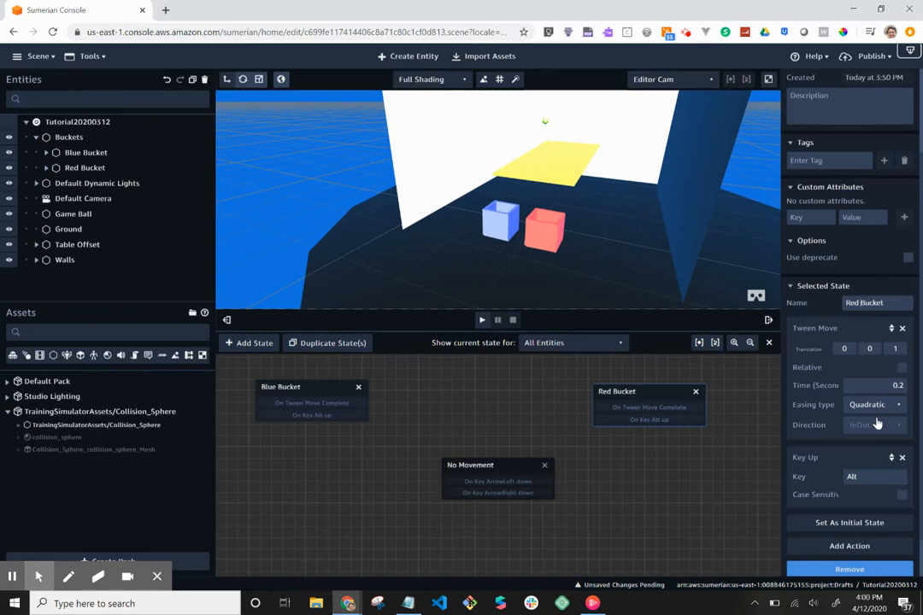
- Check the lesson for Red Bucket's settings, then set its Tween Move translation to 0, 0, -1 and its Key Up key to ArrowRight
key(alt+Tab)
click(618, 258)
key(Right)
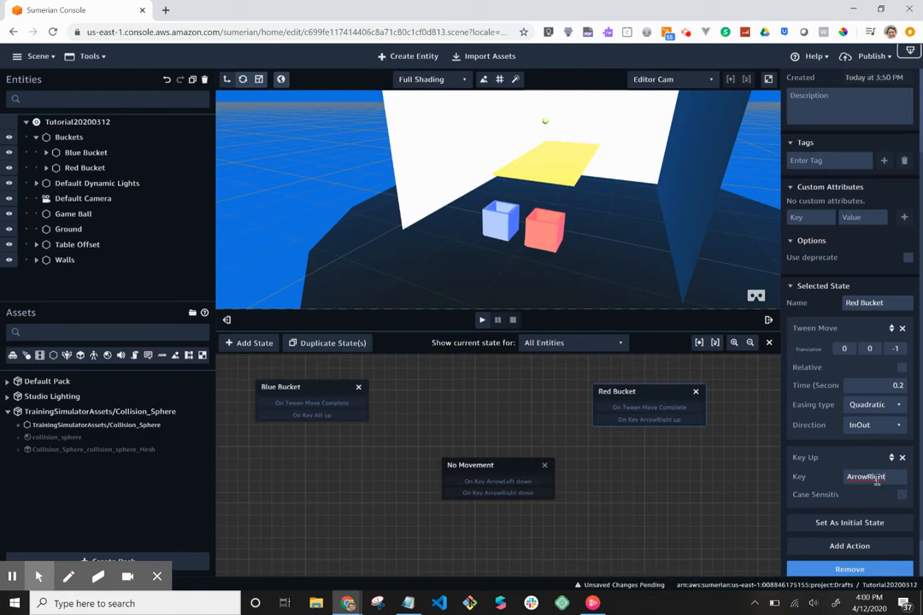
key(alt)
click(698, 460)
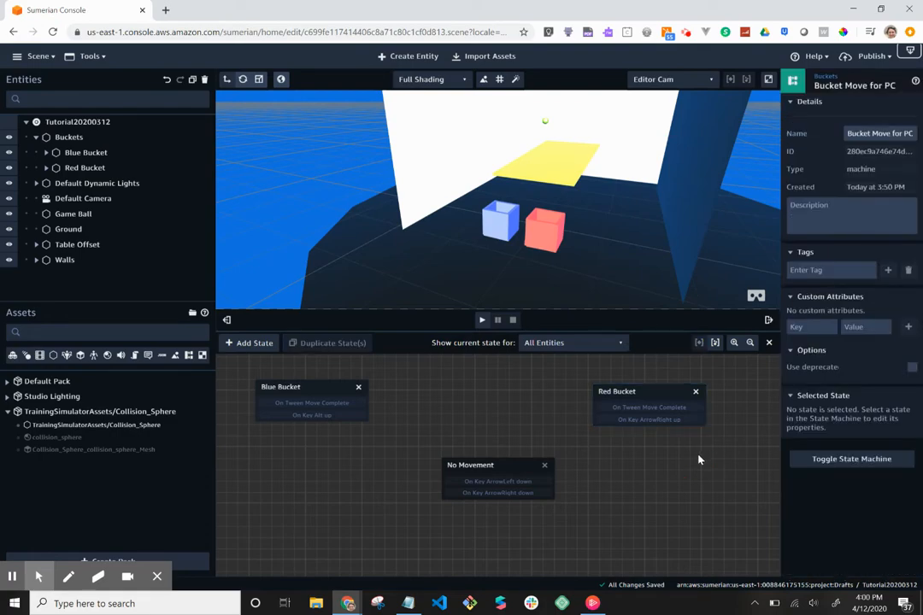
- Review the Red Bucket state's settings, then play the lesson up to the explanation of the initial state, pausing at 9:11
click(633, 395)
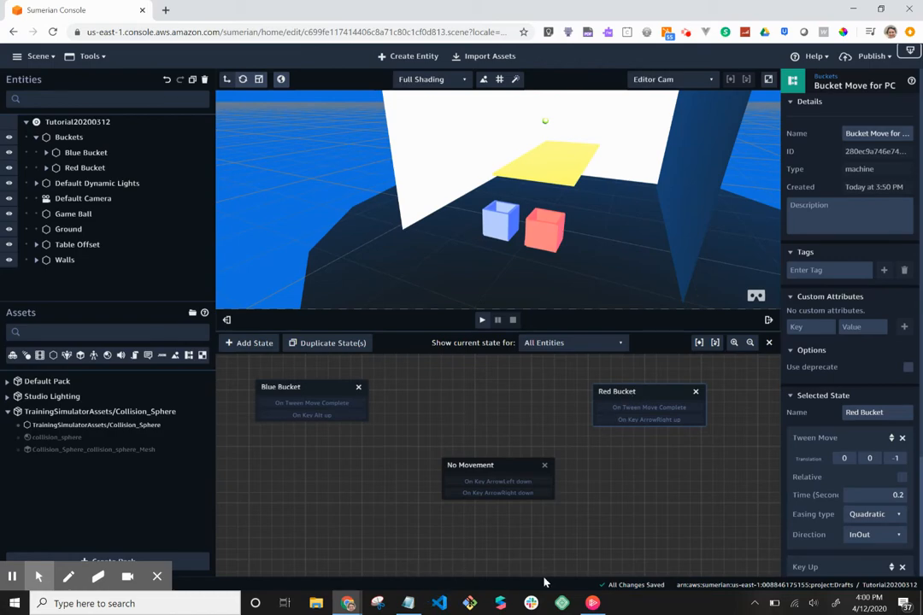
scroll(824, 530, down, 2)
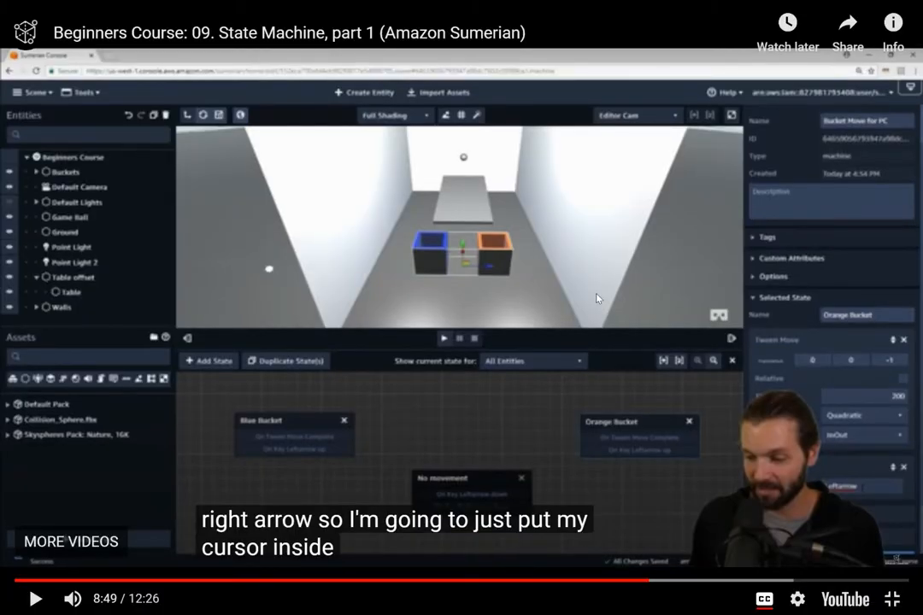
click(601, 270)
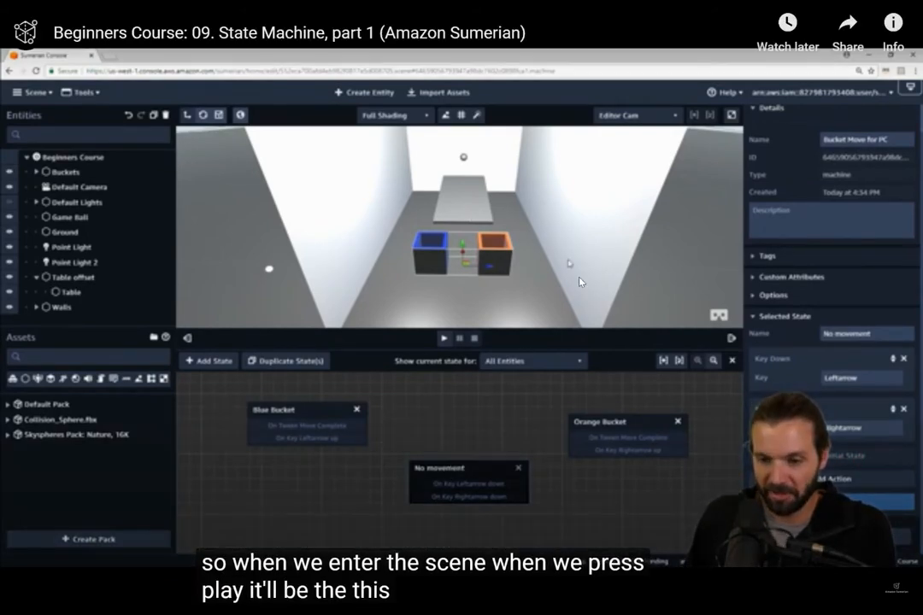
click(558, 285)
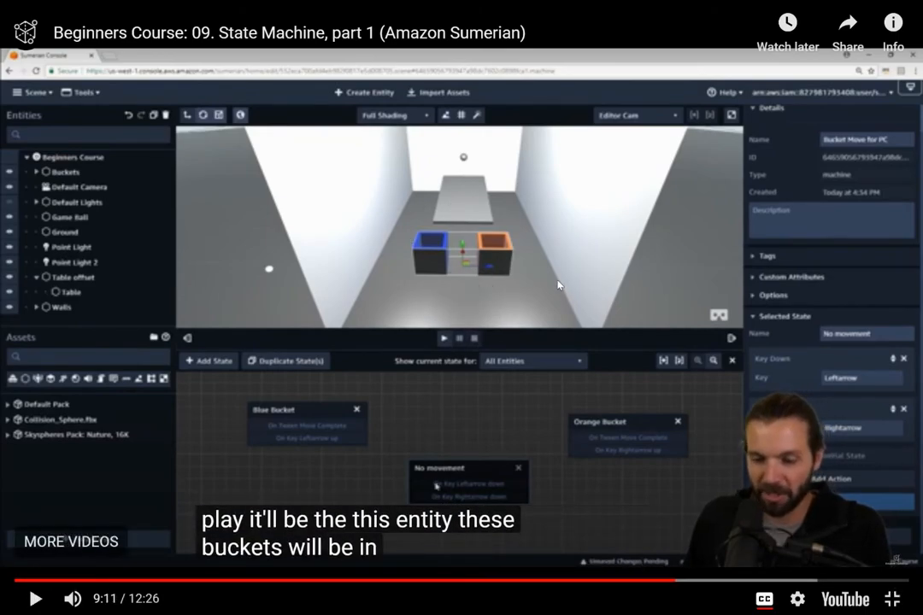
- Return to the Sumerian Console and check the initial-state setting on the No Movement, Red Bucket and Blue Bucket states
key(alt+Tab)
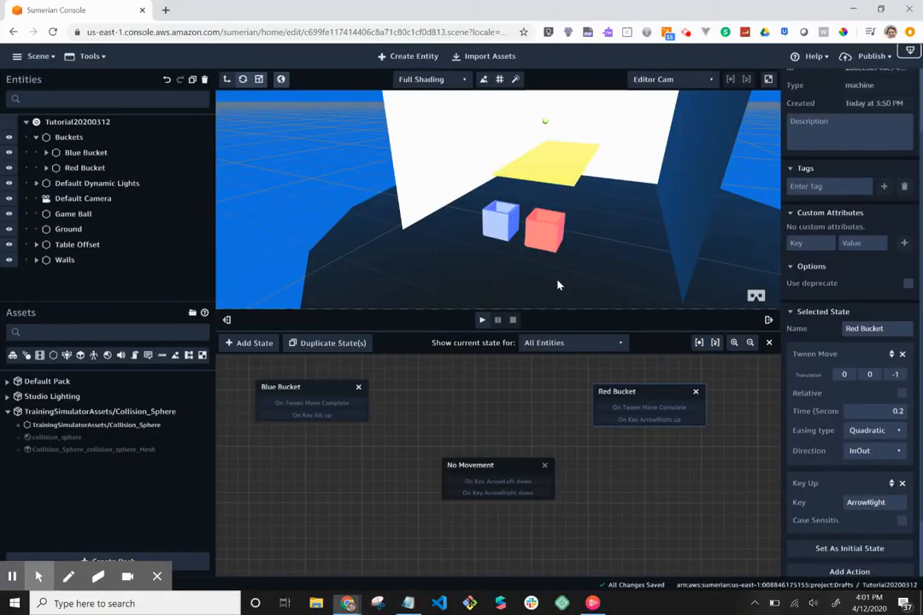
click(500, 468)
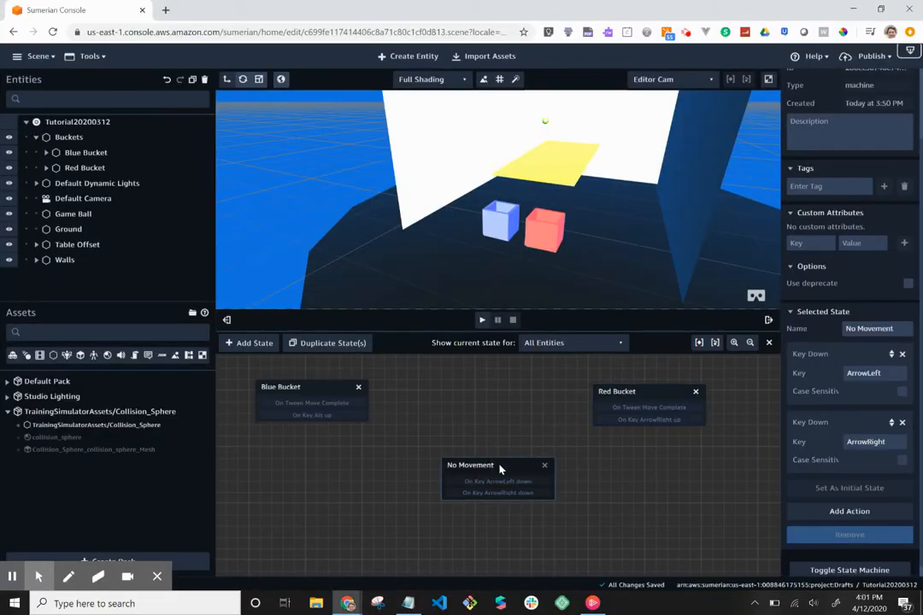
click(670, 392)
scroll(849, 537, down, 1)
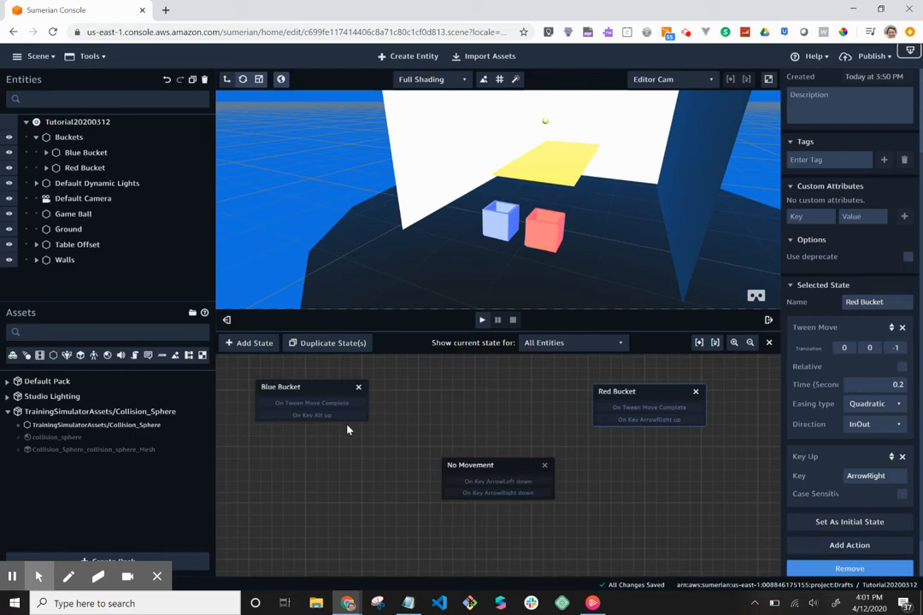
click(330, 391)
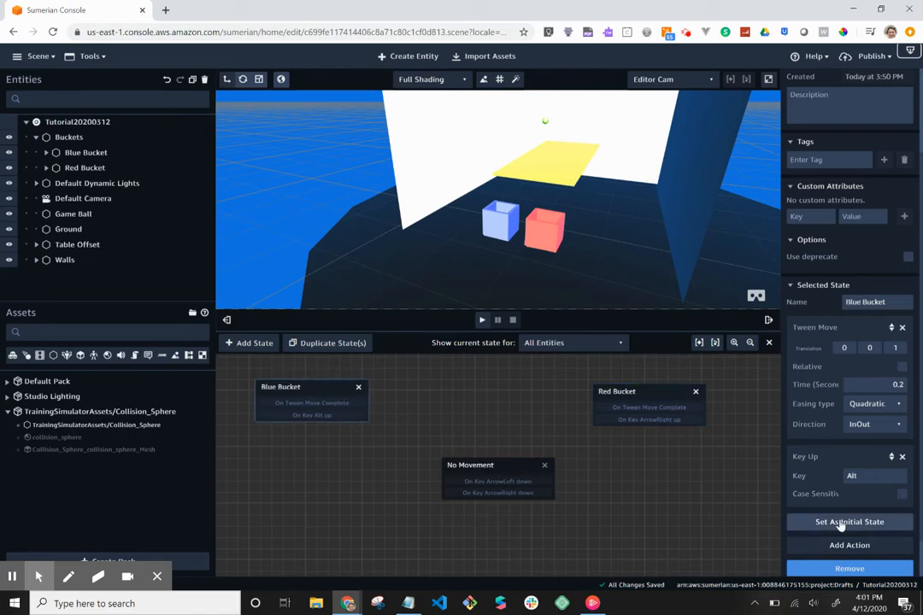
click(494, 467)
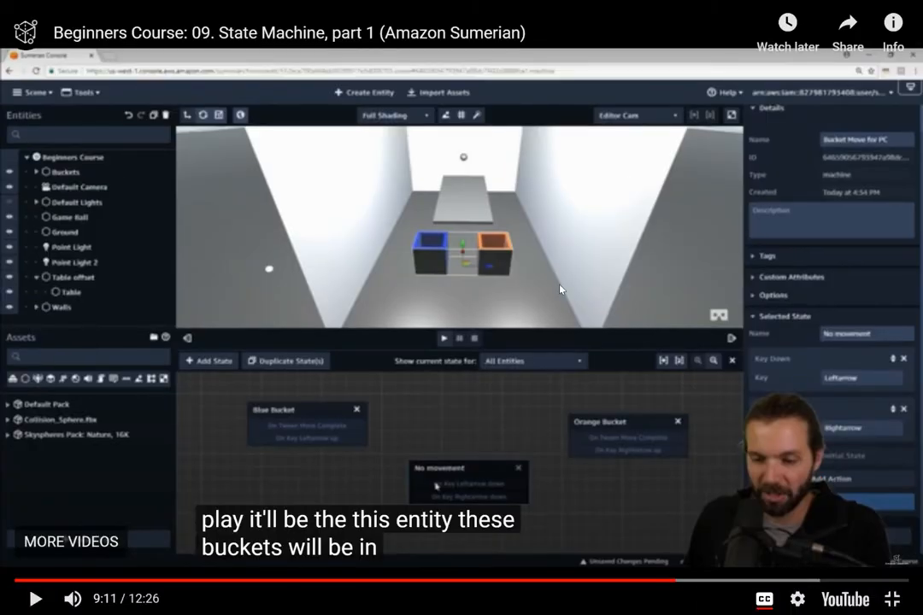
- Play the lesson through the linking of Blue Bucket and No Movement, pause at 9:42, and switch back to the Sumerian Console
key(space)
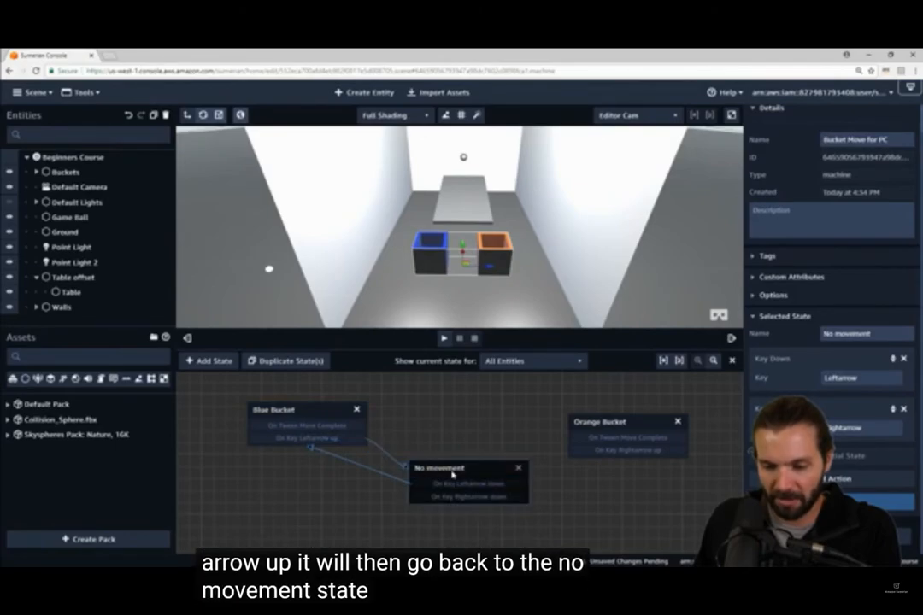
click(515, 240)
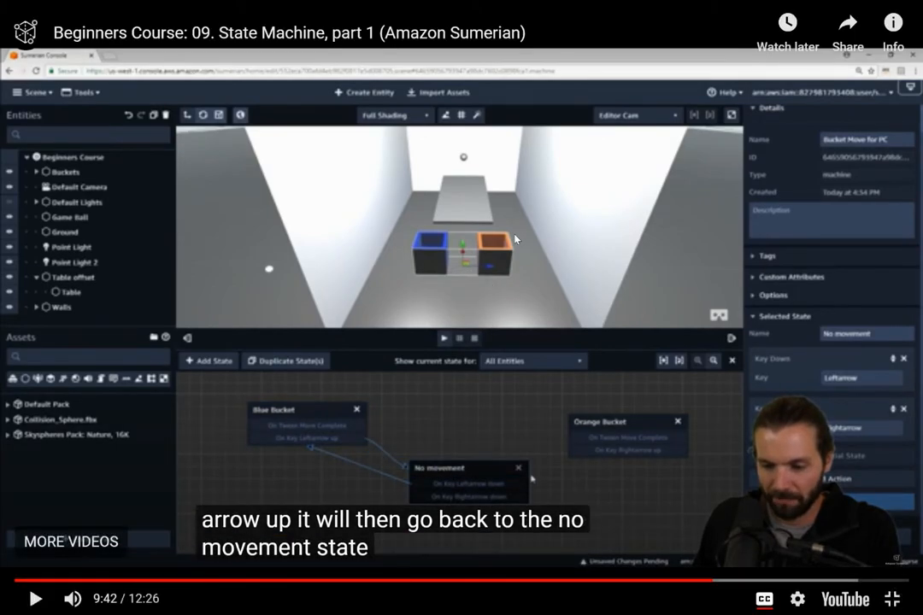
key(alt+Tab)
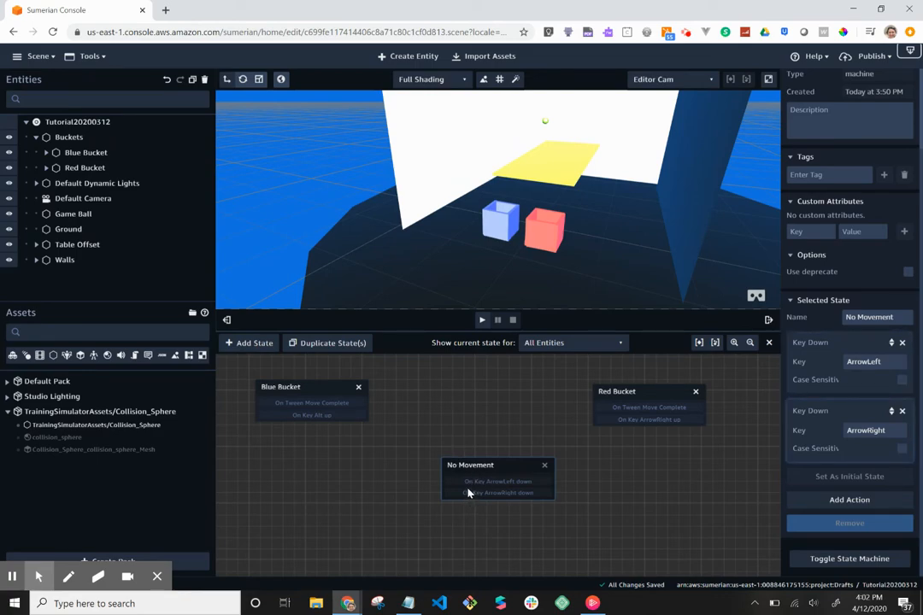
- Set Blue Bucket's Key Up key to ArrowLeft, and link No Movement's ArrowLeft down to Blue Bucket and its ArrowLeft up back to No Movement
click(345, 419)
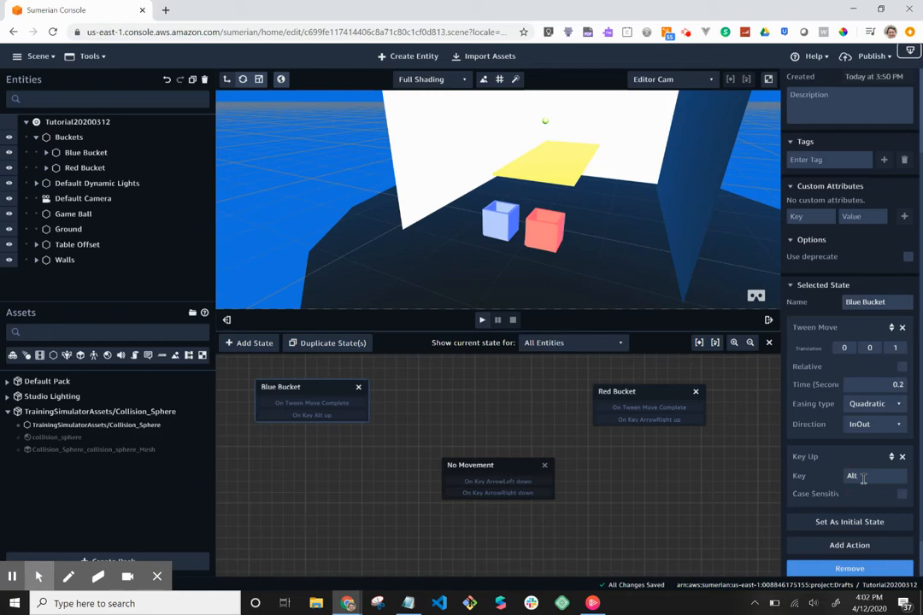
key(Left)
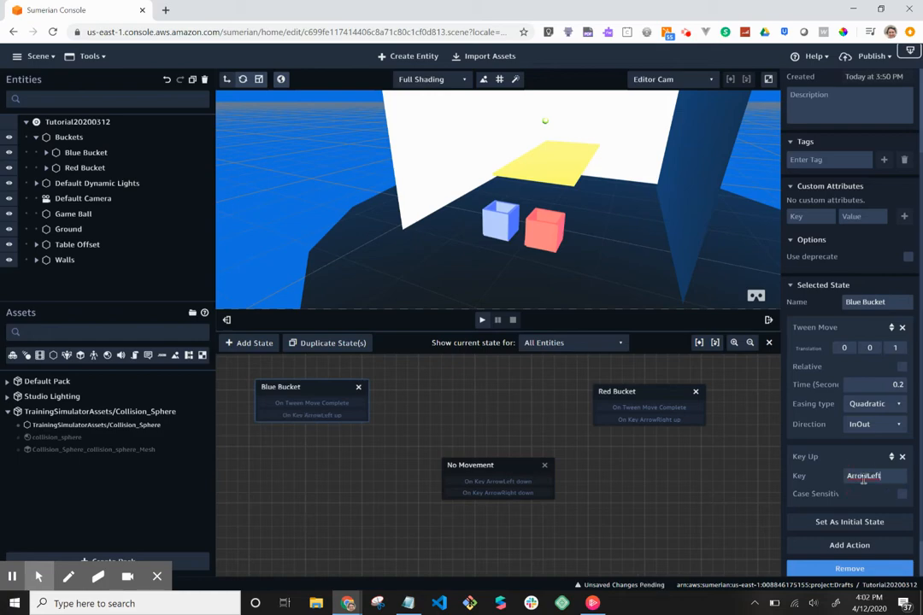
click(648, 468)
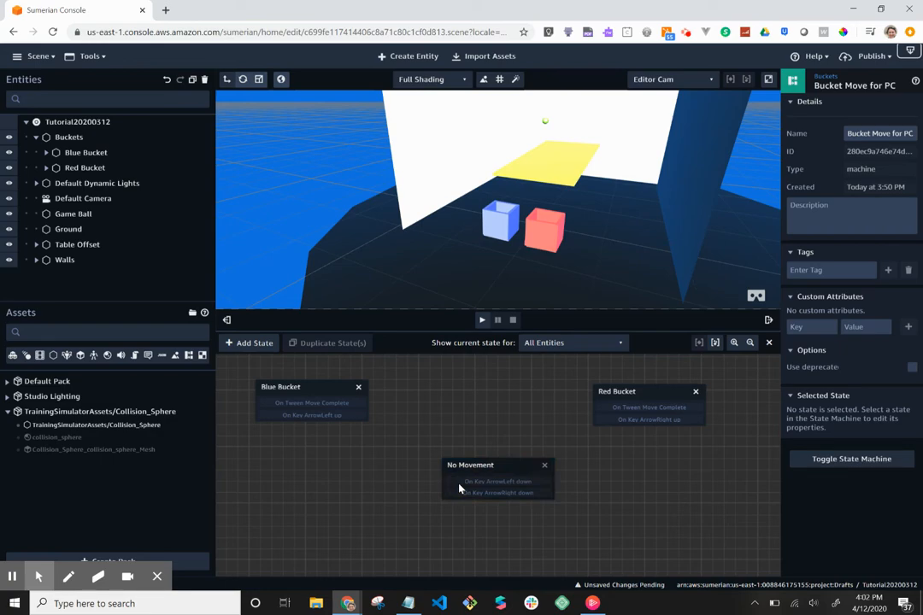
drag(459, 489, 335, 393)
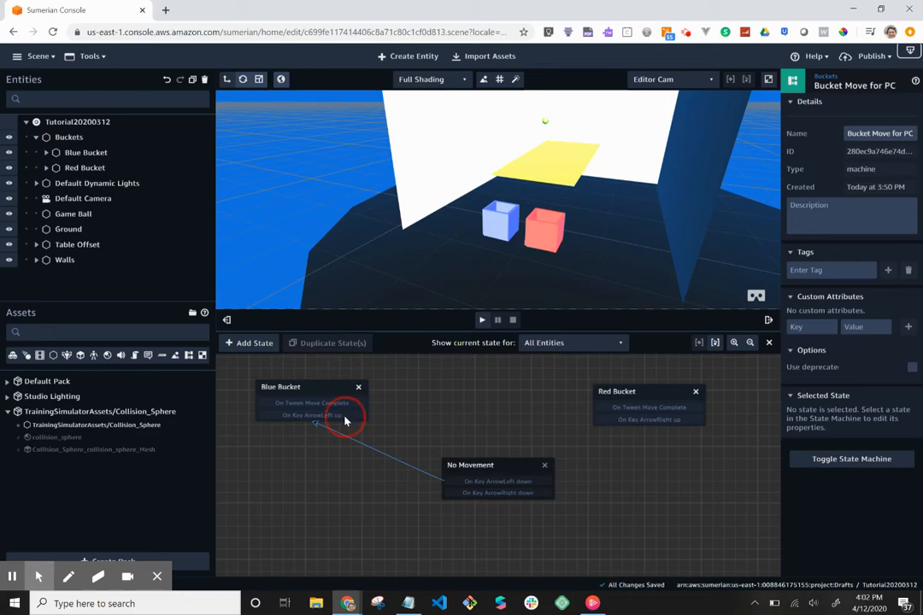
drag(345, 419, 468, 471)
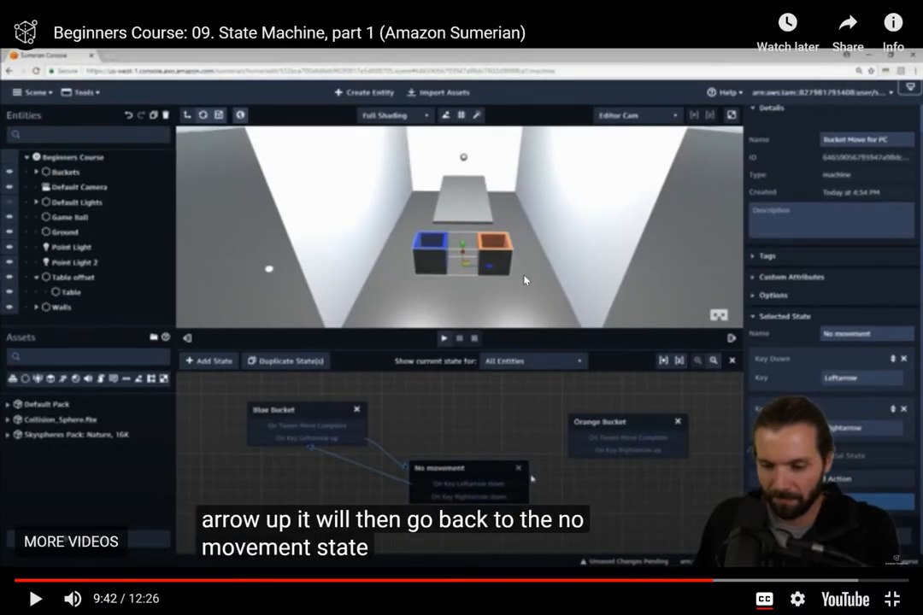
- Play the lesson through the linking of Orange Bucket and No Movement, pause it, and switch back to the Sumerian Console
click(524, 280)
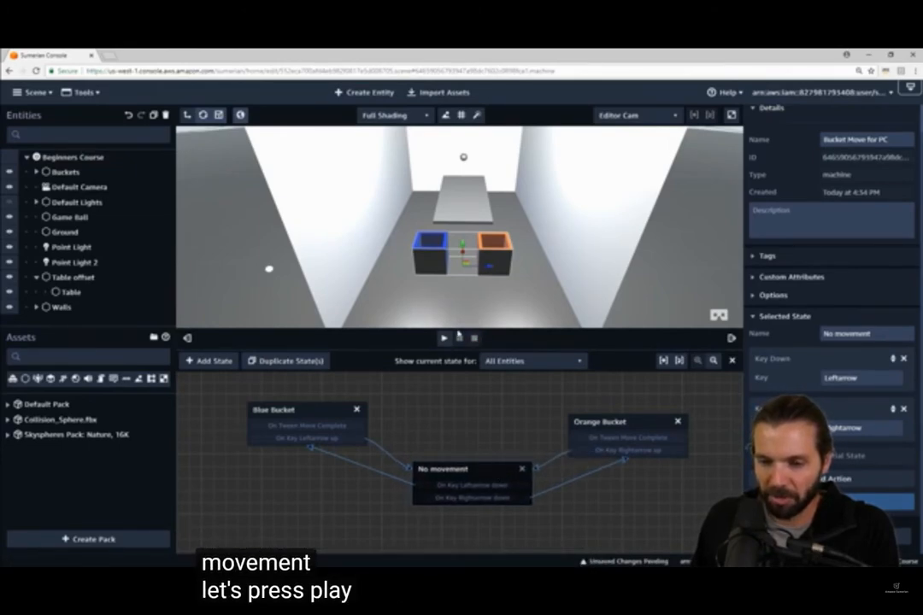
click(498, 241)
key(alt+Tab)
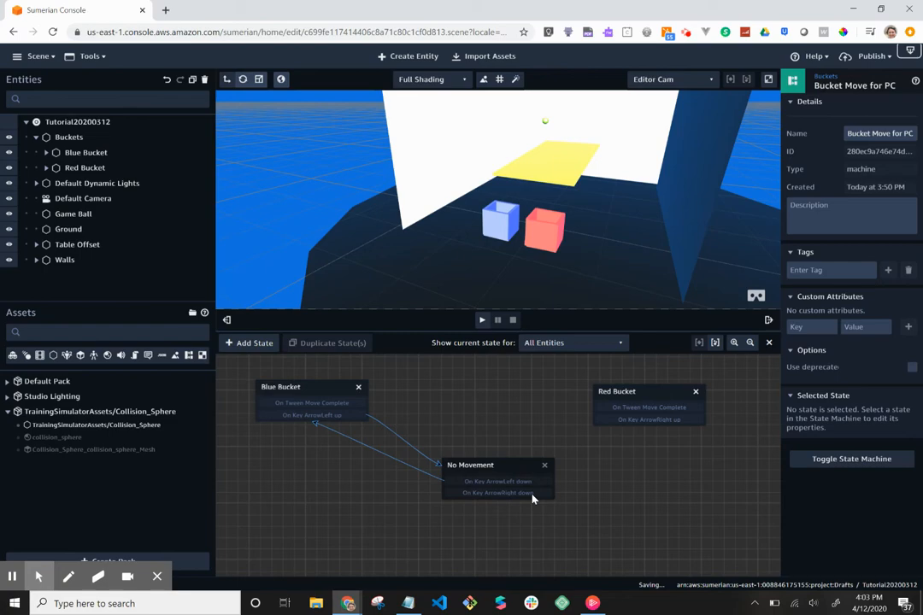
- Link No Movement's ArrowRight down event to Red Bucket, and Red Bucket's ArrowRight up event back to No Movement
click(532, 499)
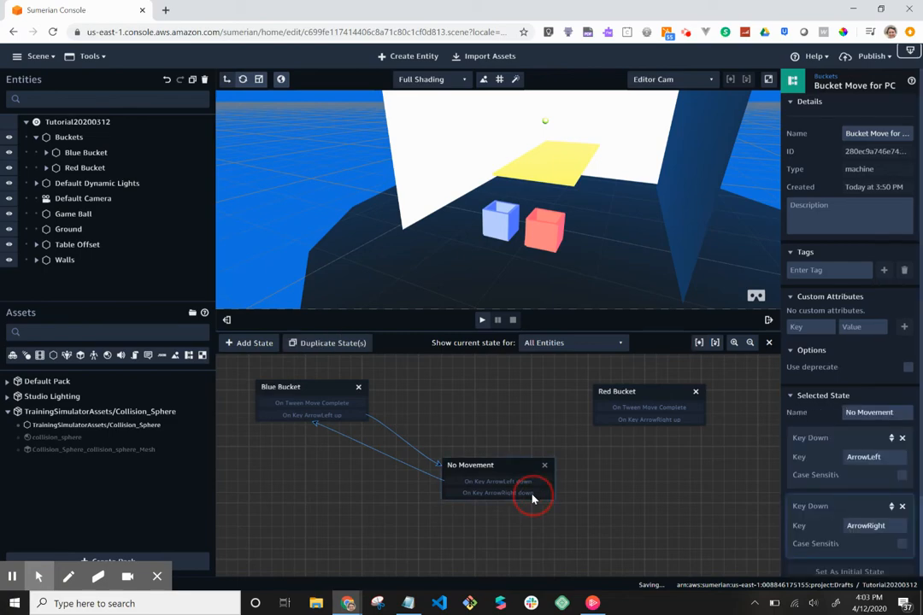
drag(531, 498, 624, 412)
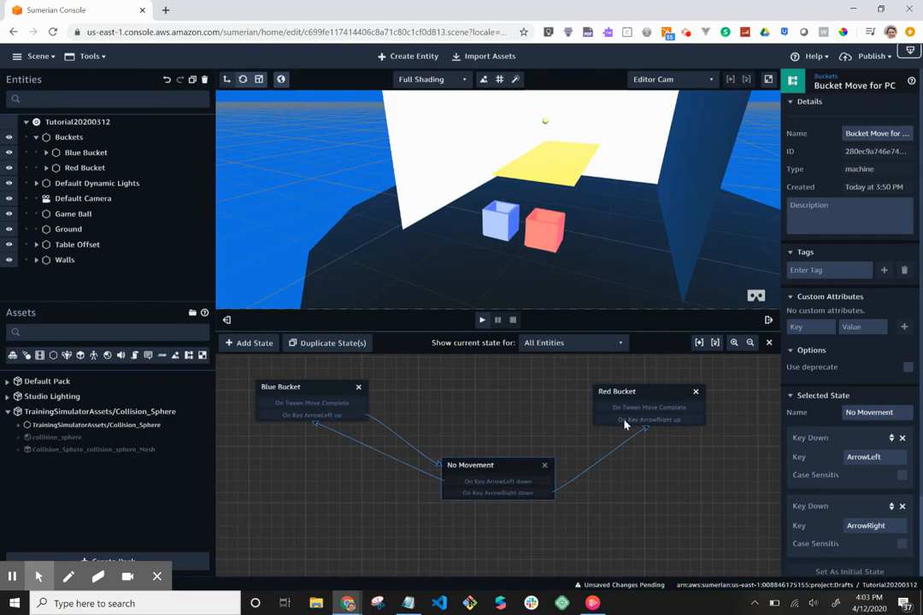
drag(582, 454, 532, 470)
- Play the lesson's arrow-key test of the buckets, pause at 10:27, and switch back to the Sumerian Console
key(alt+Tab)
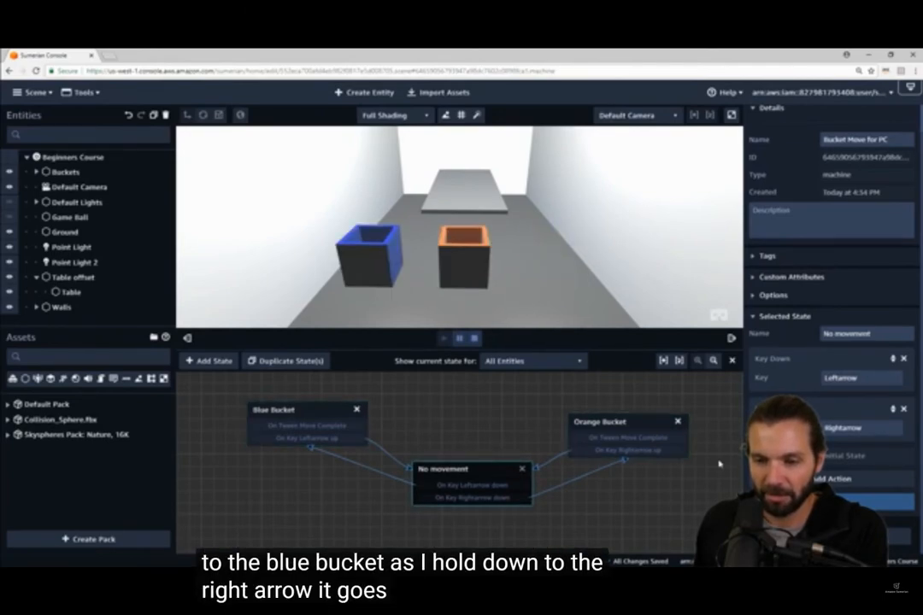
click(470, 248)
key(alt+Tab)
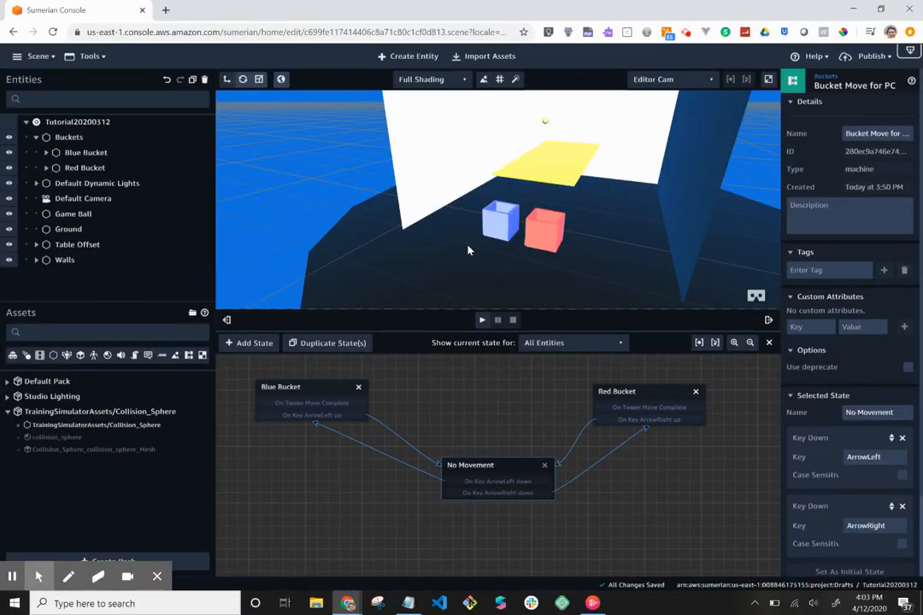
- Hide the Game Ball entity and frame both buckets closely from the front in the scene view
drag(469, 249, 491, 252)
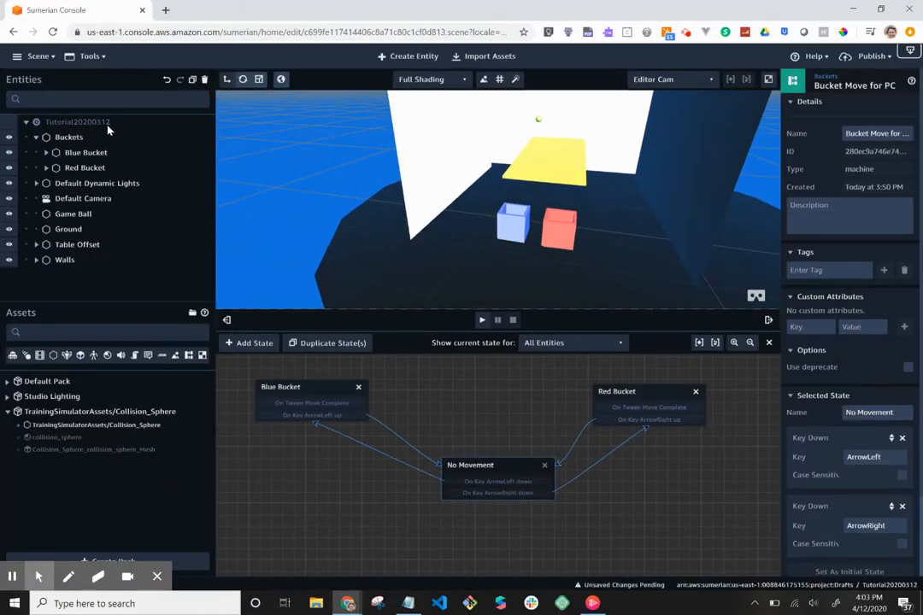
click(8, 215)
click(9, 214)
scroll(513, 246, up, 2)
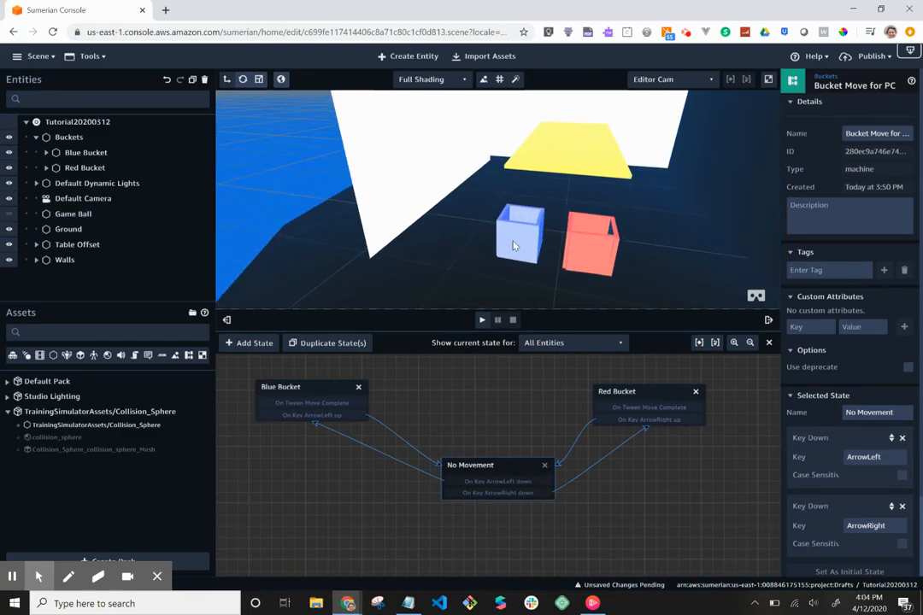
drag(513, 246, 531, 232)
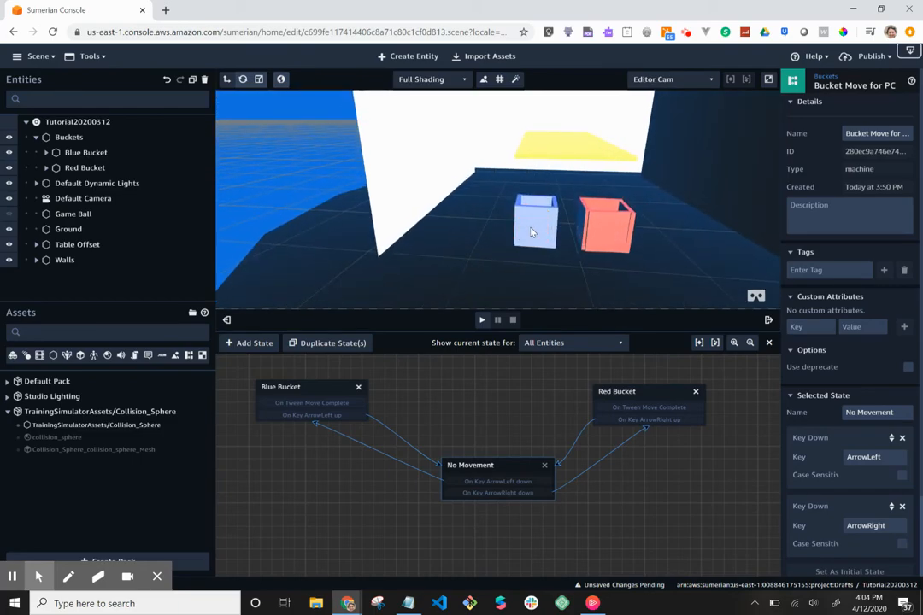
- Run the scene and test the bucket movement with the left and right arrow keys
click(481, 321)
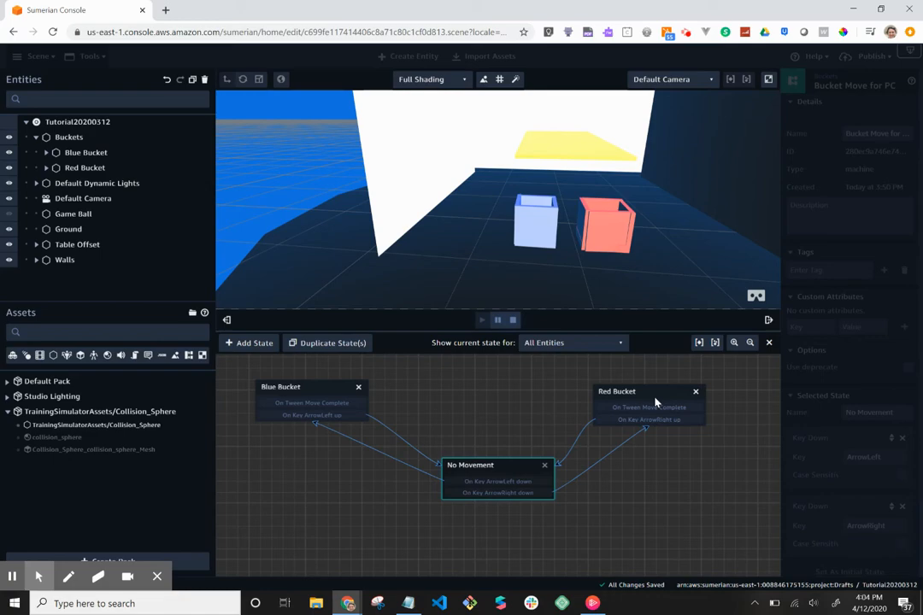
key(Left)
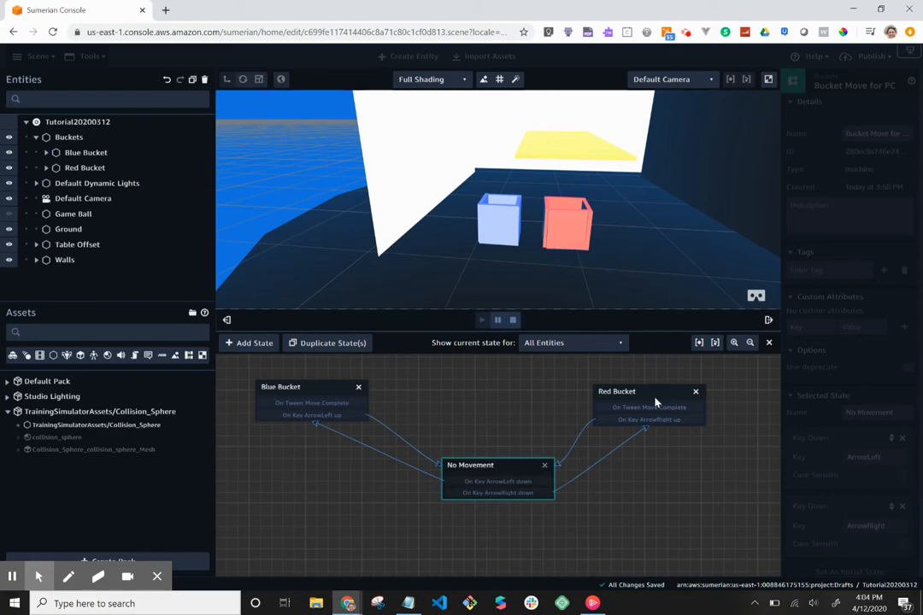
key(Right)
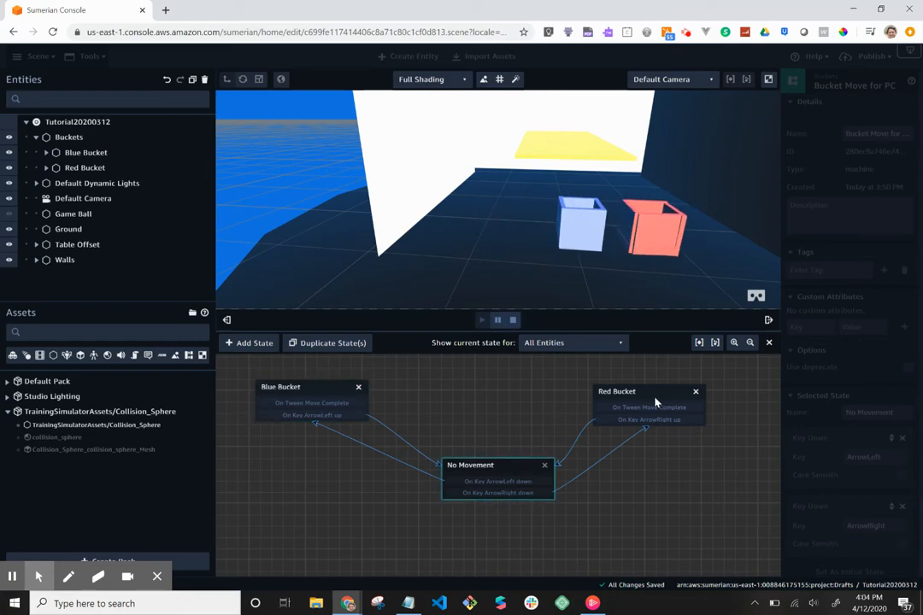
key(Left)
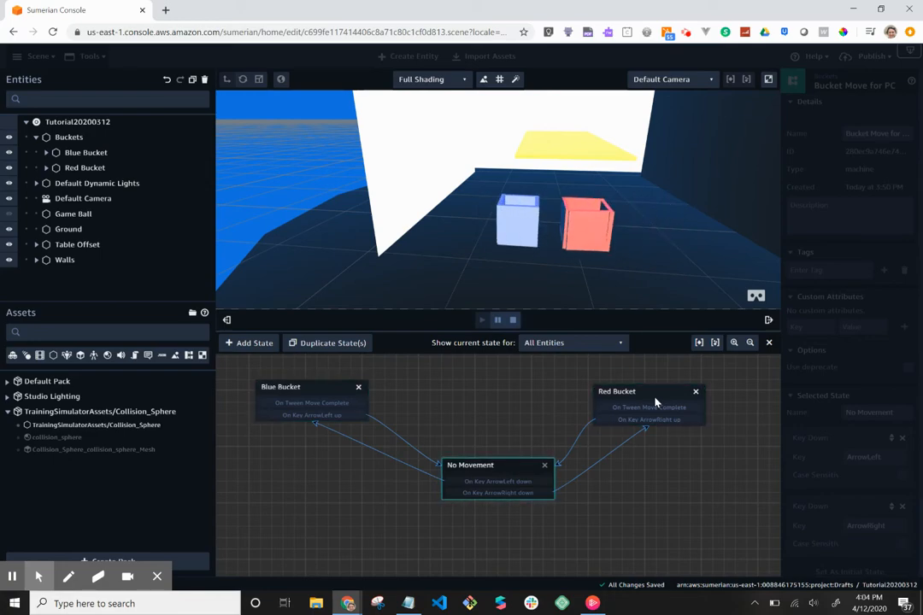
key(Right)
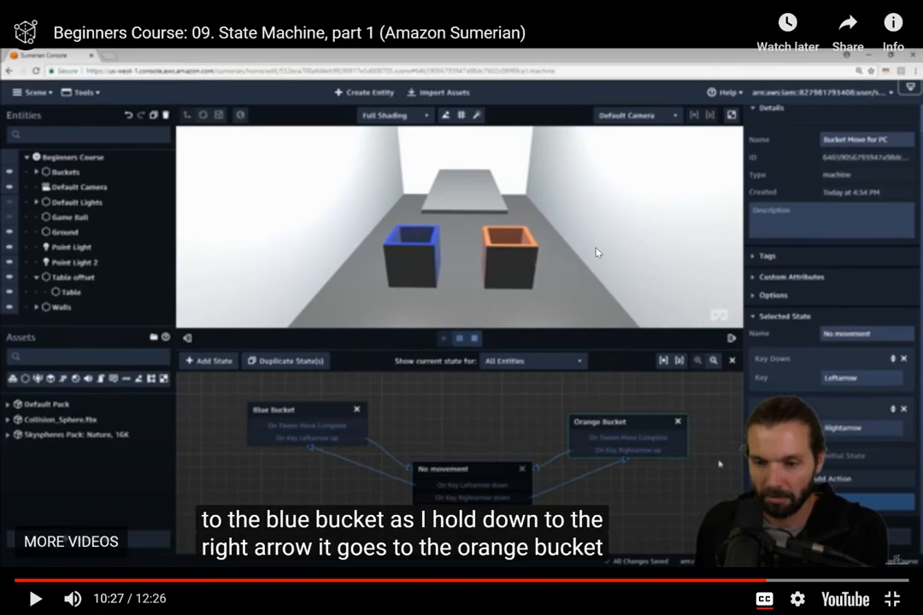
- Play the rest of the lesson with a pause at 11:42, and return to the Sumerian Console
click(597, 252)
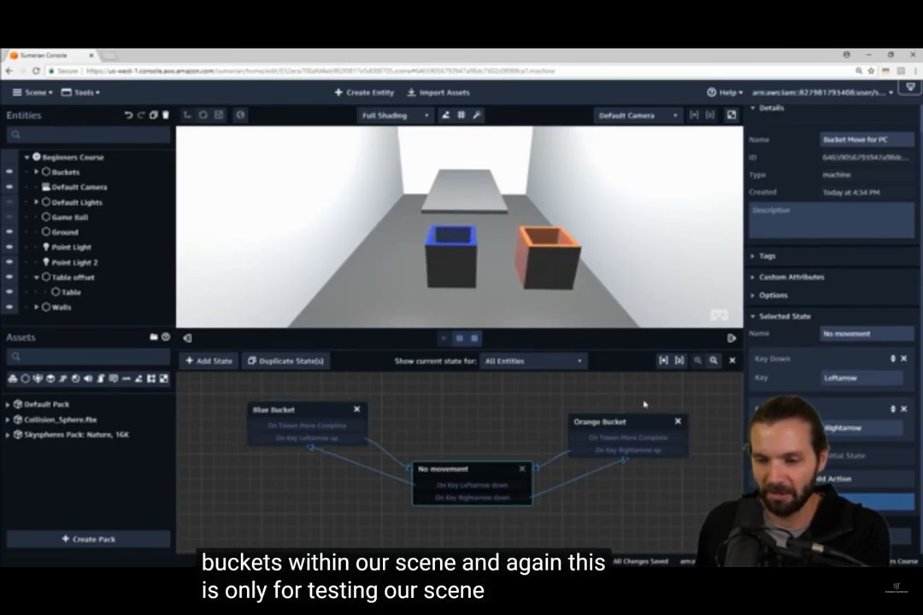
mouse_move(607, 235)
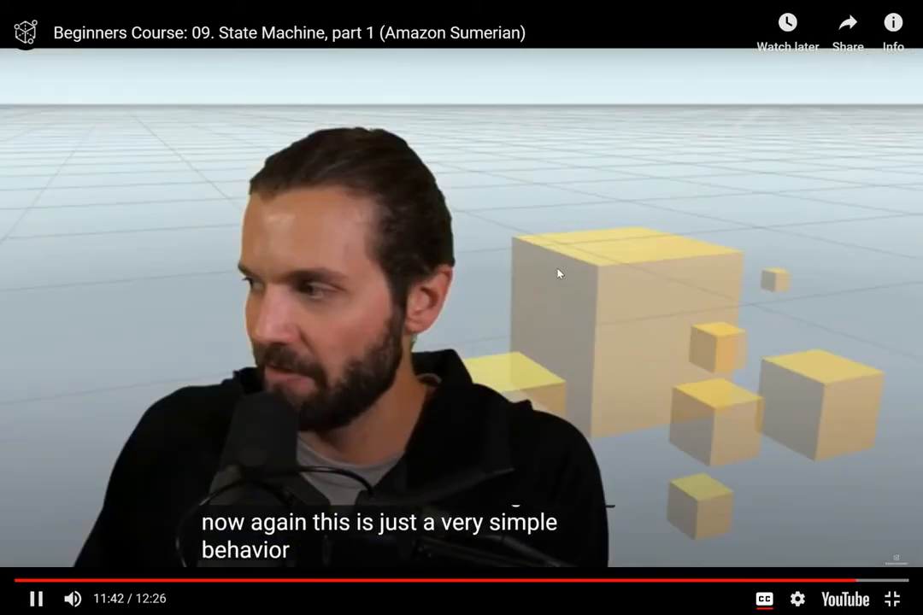
click(558, 273)
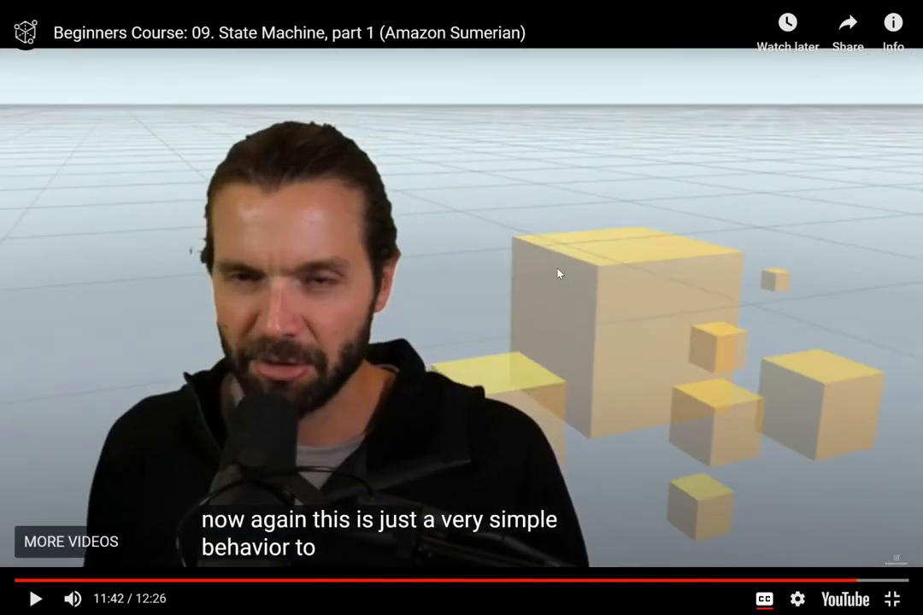
click(558, 273)
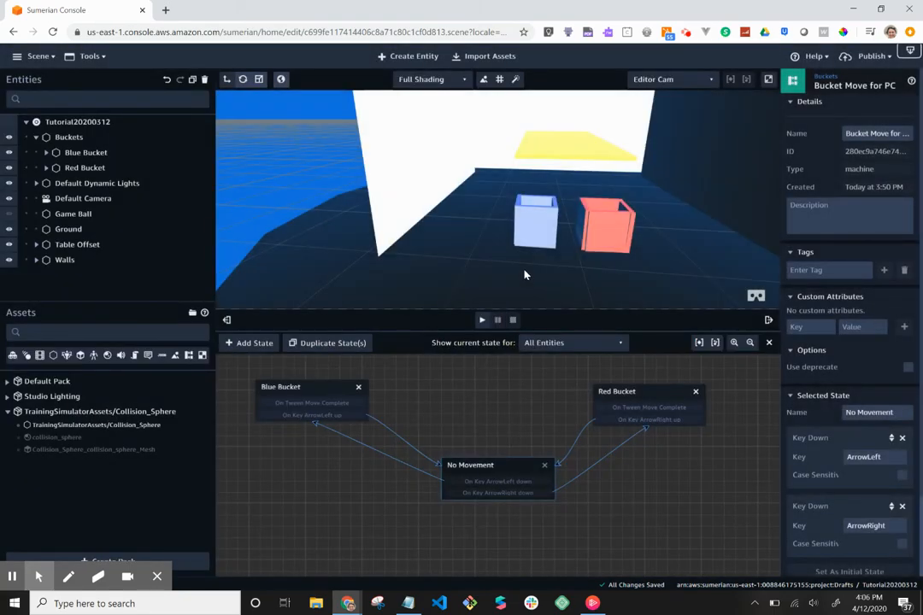
- Close the state graph editor and show the Game Ball entity in the scene again
drag(525, 274, 449, 319)
right_click(449, 317)
click(359, 207)
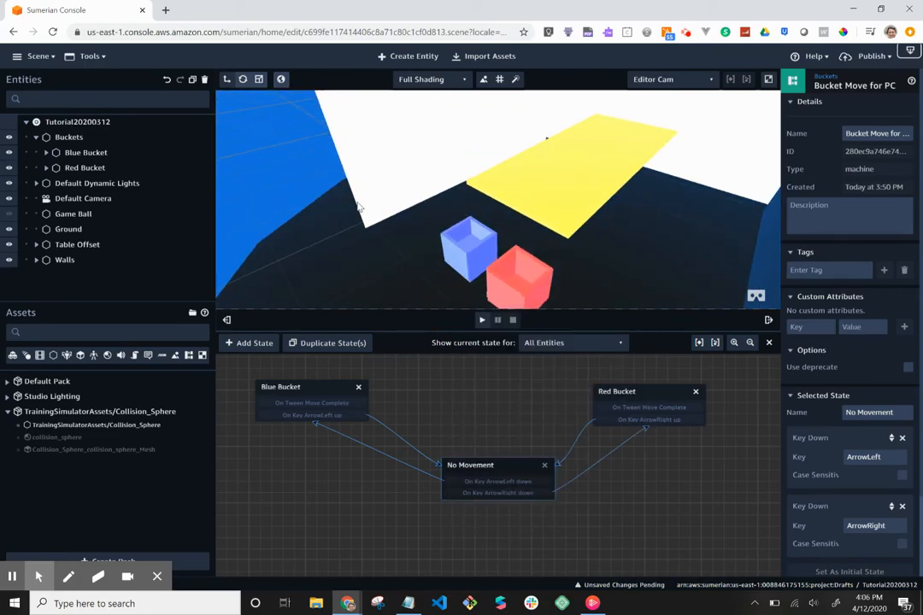
click(359, 207)
click(557, 252)
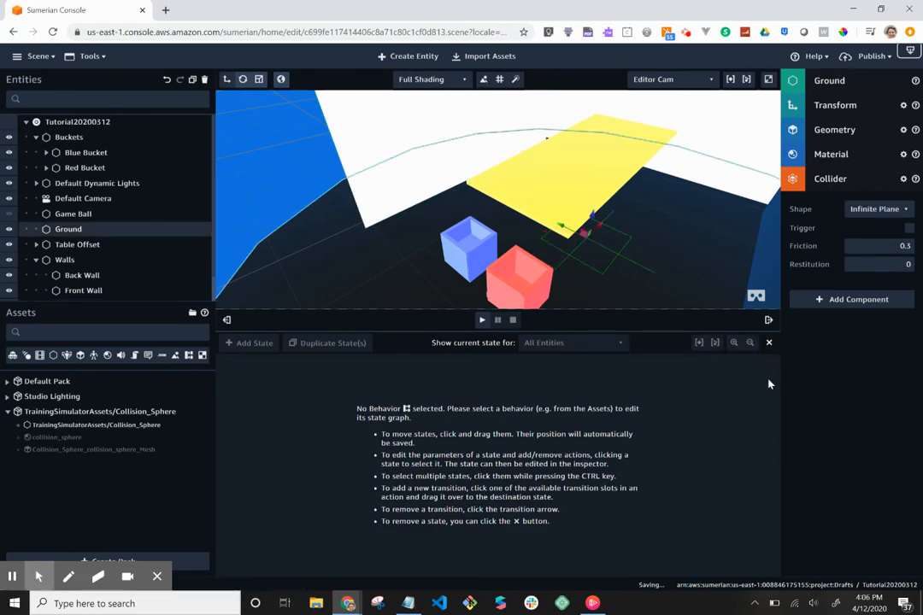
click(769, 344)
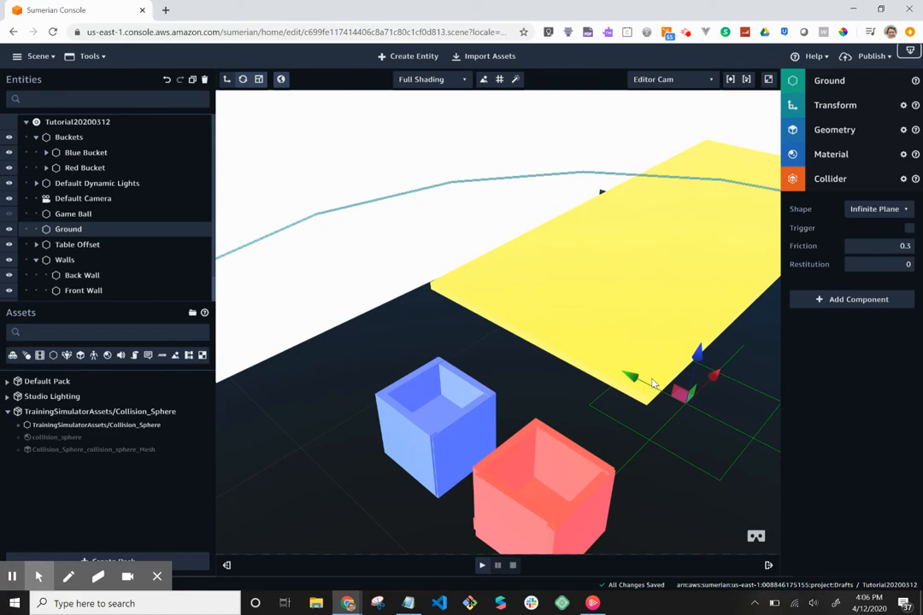
drag(602, 362, 583, 330)
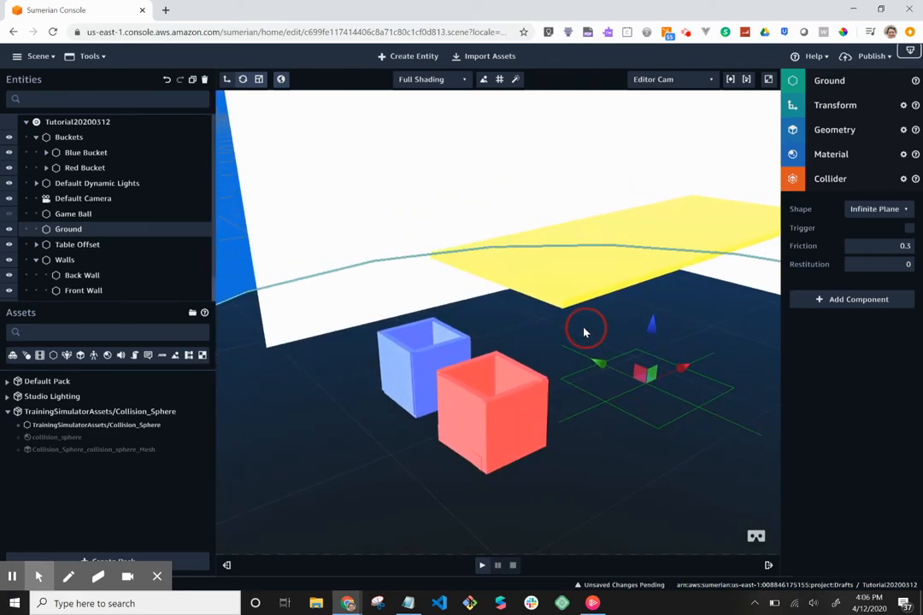
click(9, 215)
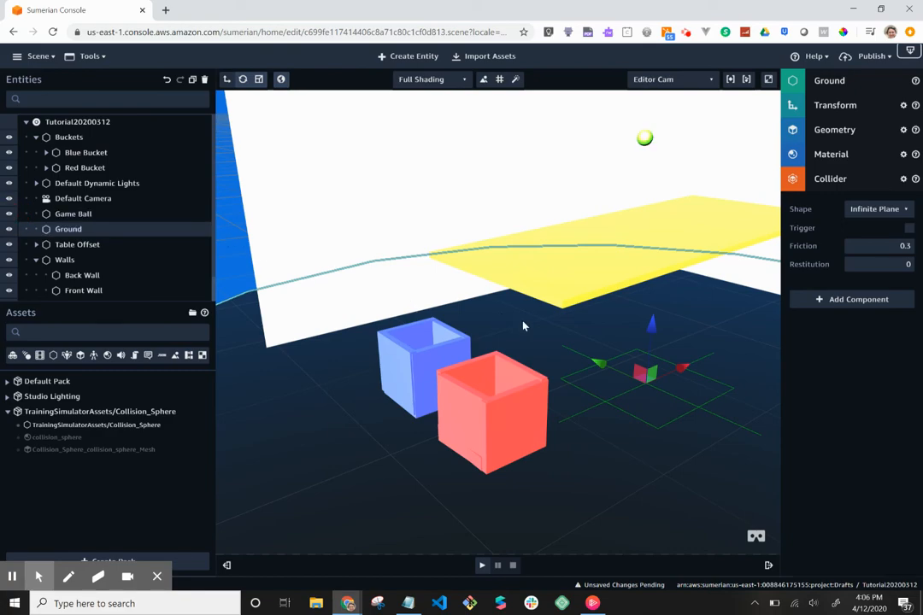
- Run the scene, examine from several angles where the Game Ball lands near the buckets, and stop it
drag(554, 341, 578, 355)
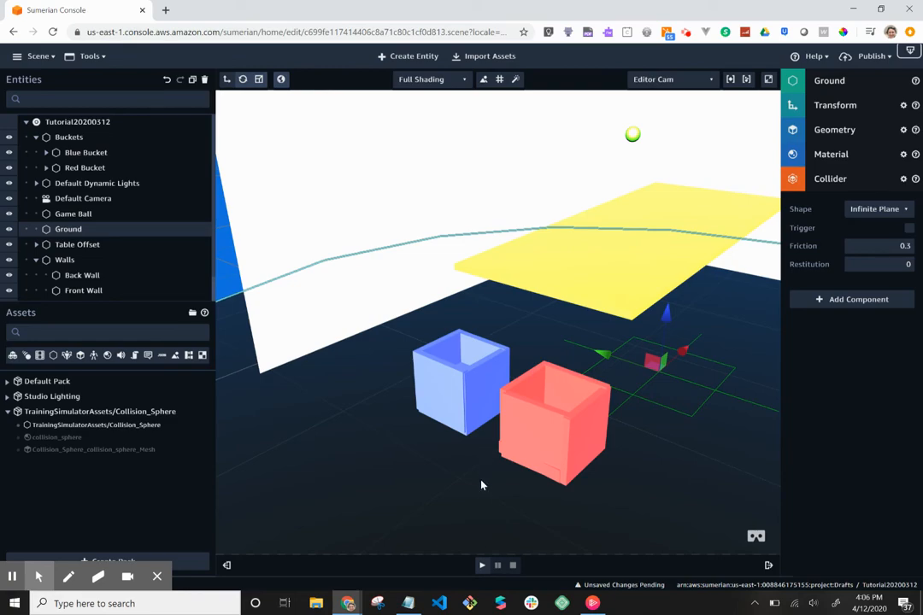
drag(480, 518, 497, 524)
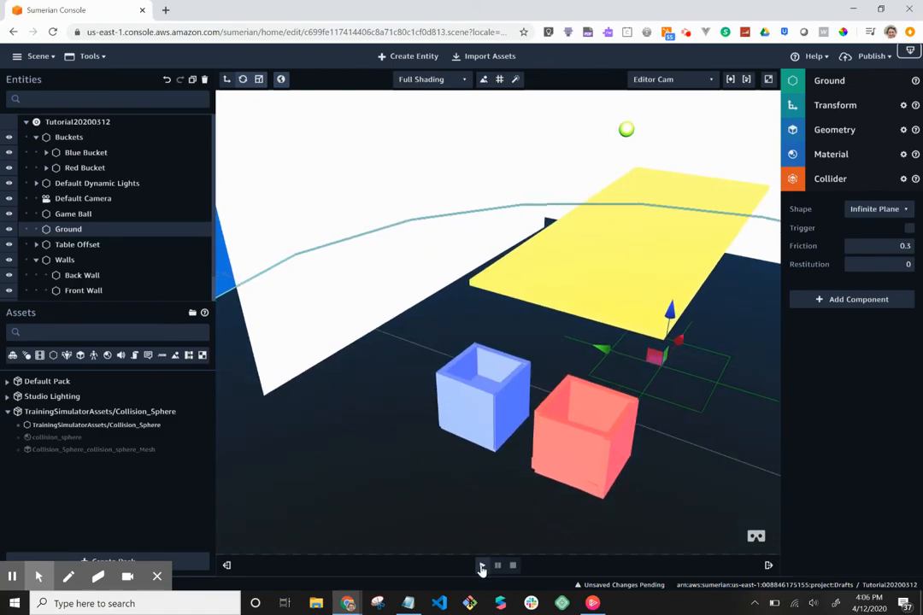
click(482, 564)
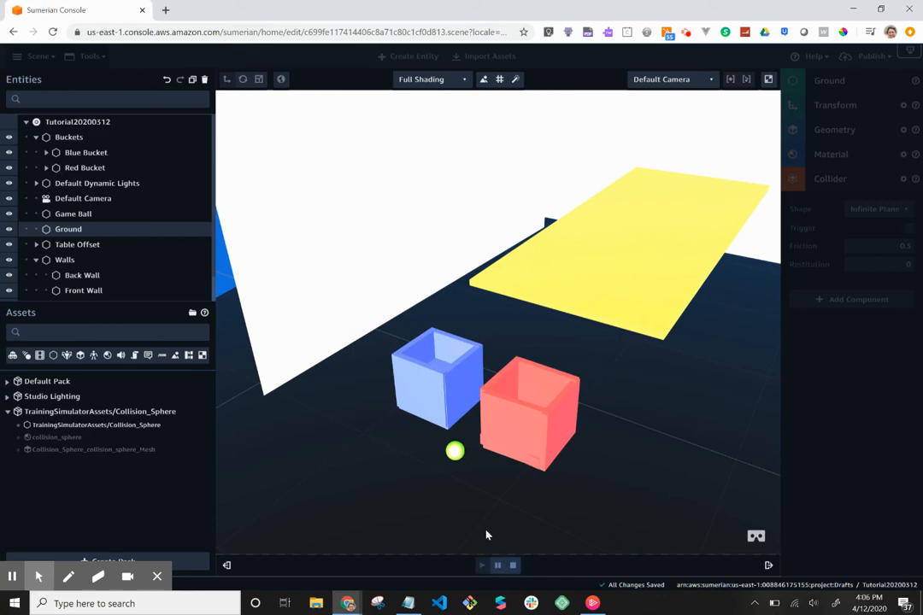
mouse_move(452, 459)
mouse_down()
mouse_move(280, 466)
mouse_move(332, 484)
mouse_move(325, 449)
mouse_up()
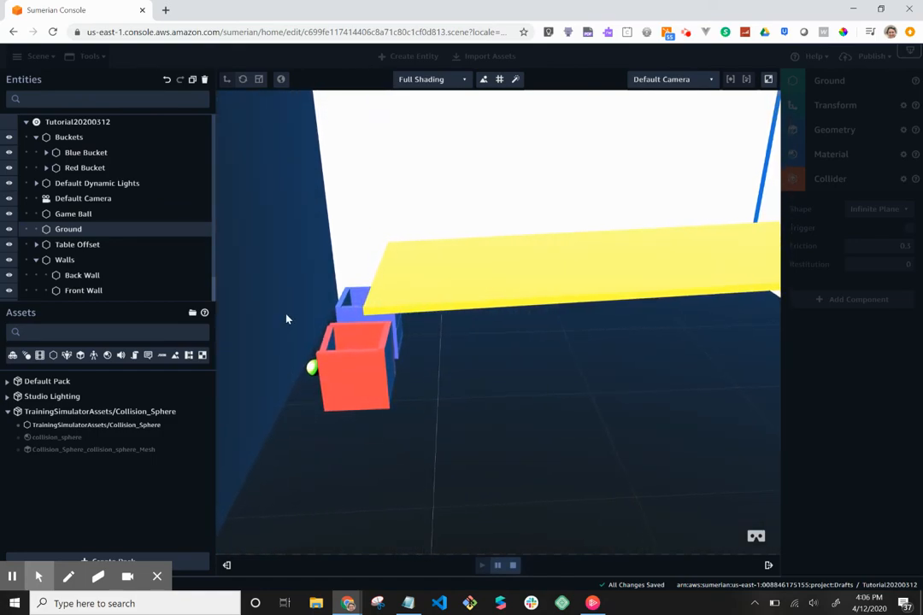
drag(302, 393, 472, 402)
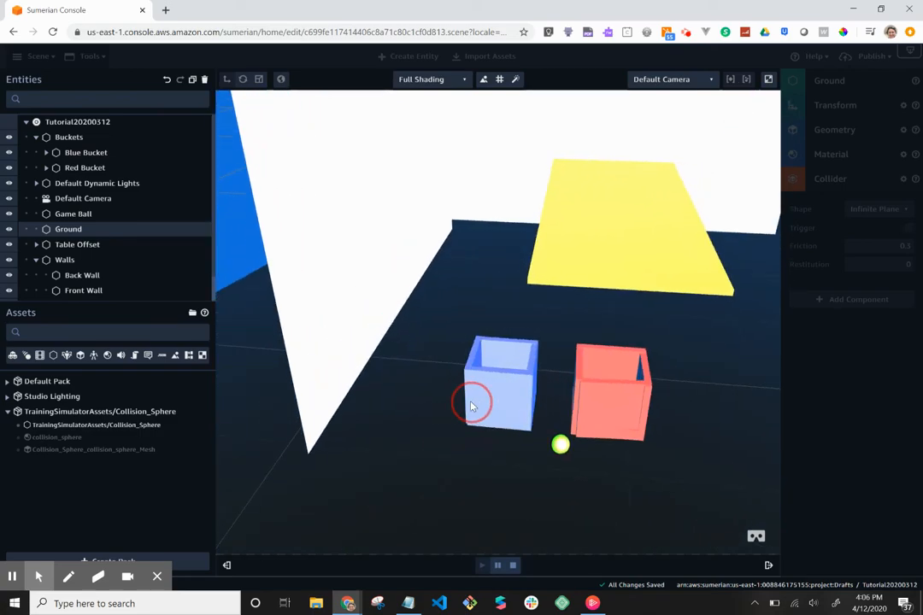
click(512, 567)
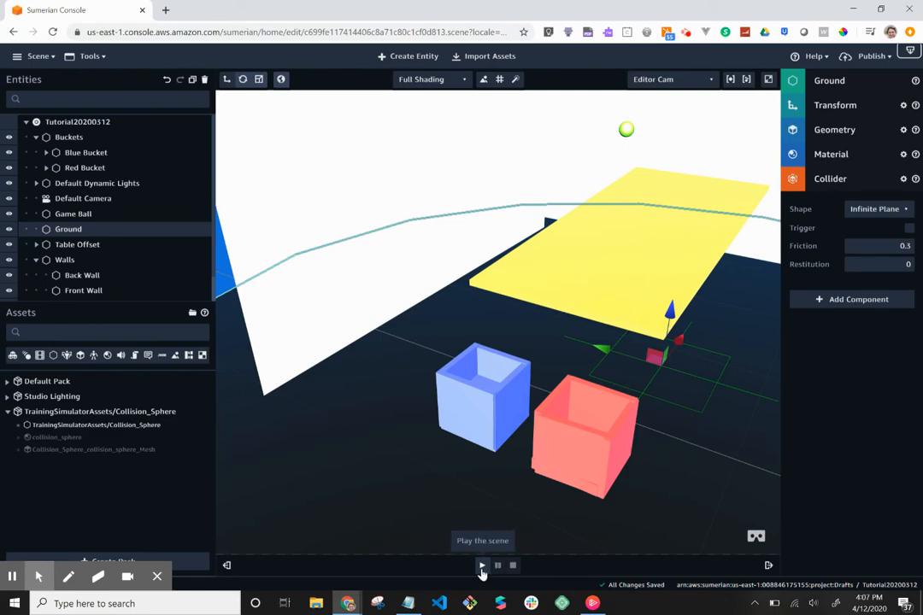
- Move the Game Ball sideways so that it sits above the middle of the yellow table's width
click(482, 567)
right_click(535, 584)
click(493, 536)
drag(493, 536, 564, 530)
click(577, 124)
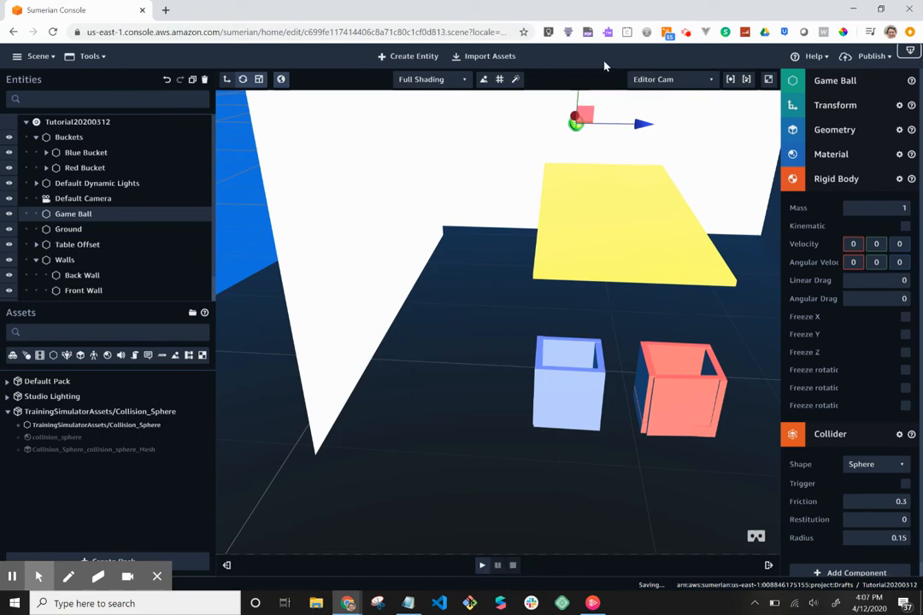
drag(645, 127, 672, 129)
click(670, 125)
click(578, 125)
drag(576, 122, 589, 152)
right_drag(589, 152, 588, 127)
scroll(588, 127, up, 3)
scroll(587, 127, down, 4)
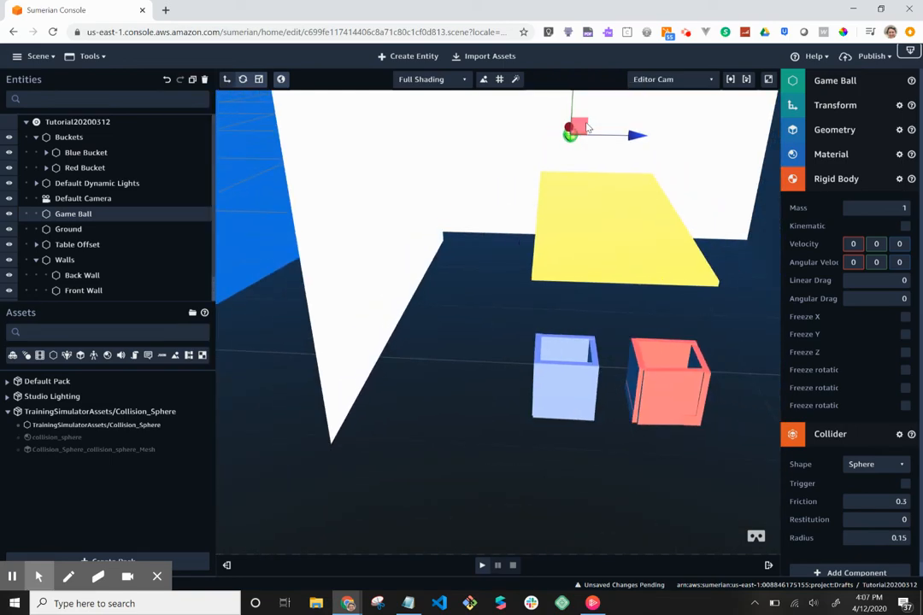
scroll(587, 127, down, 2)
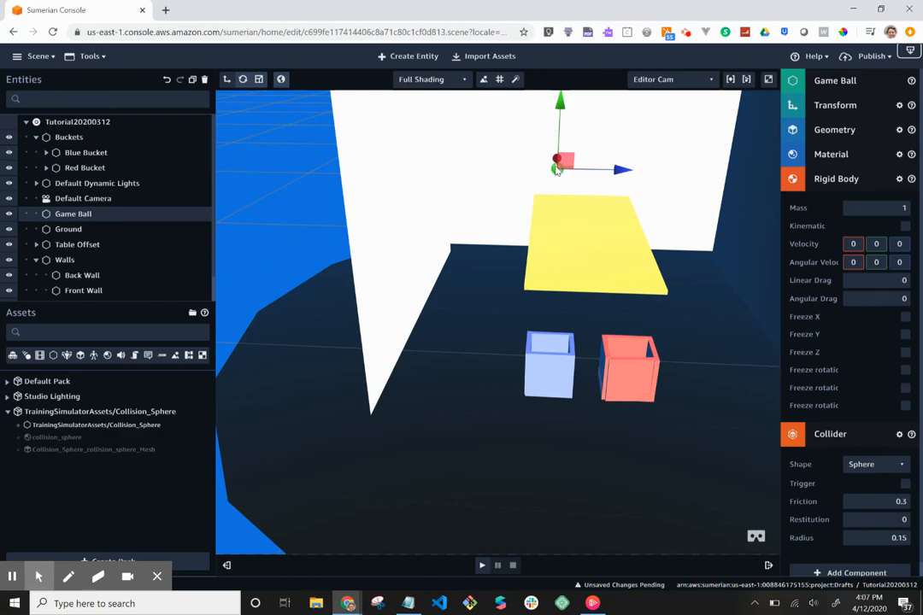
drag(556, 169, 602, 155)
click(576, 186)
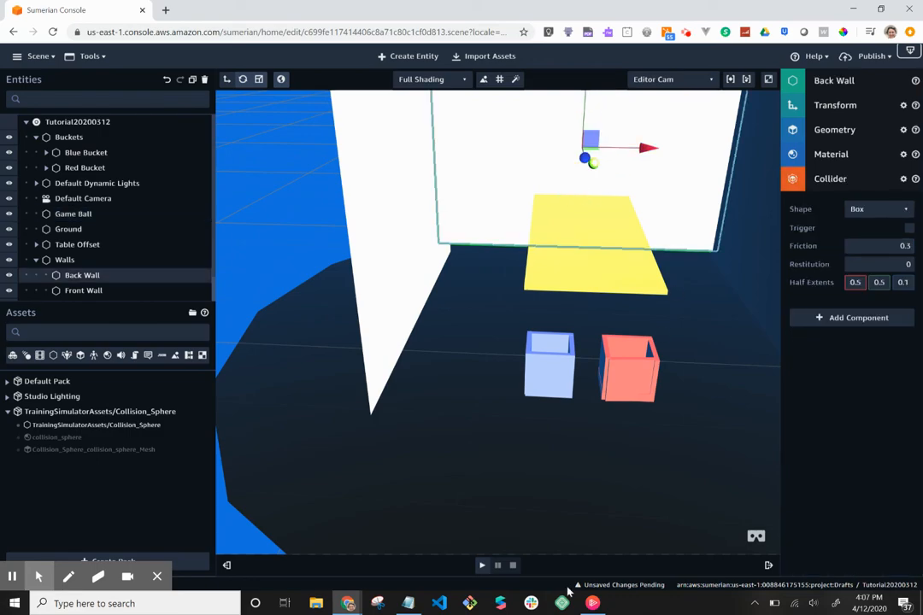
- Run the scene, shift the buckets with the left arrow to catch the ball in the Red Bucket, and stop it
click(482, 568)
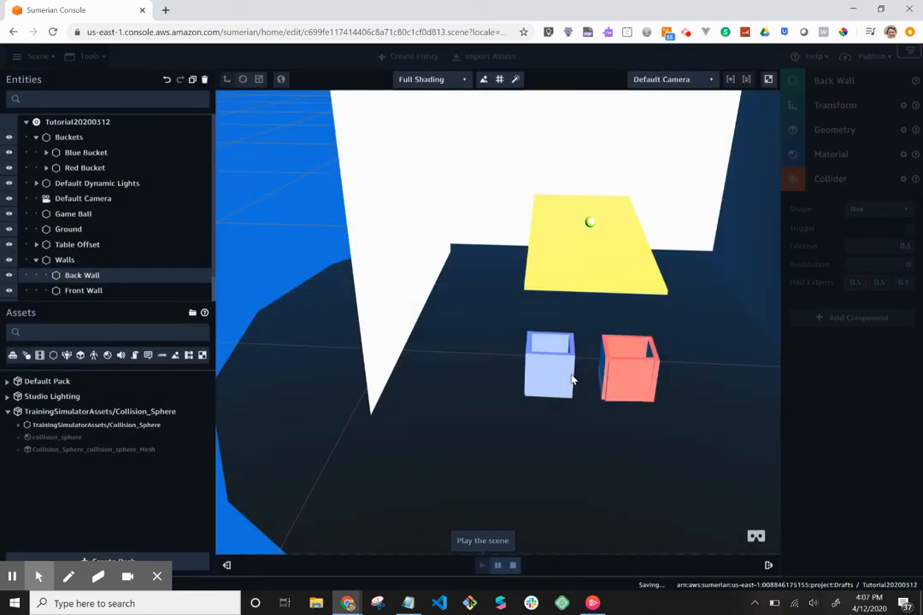
key(Left)
key(Left)
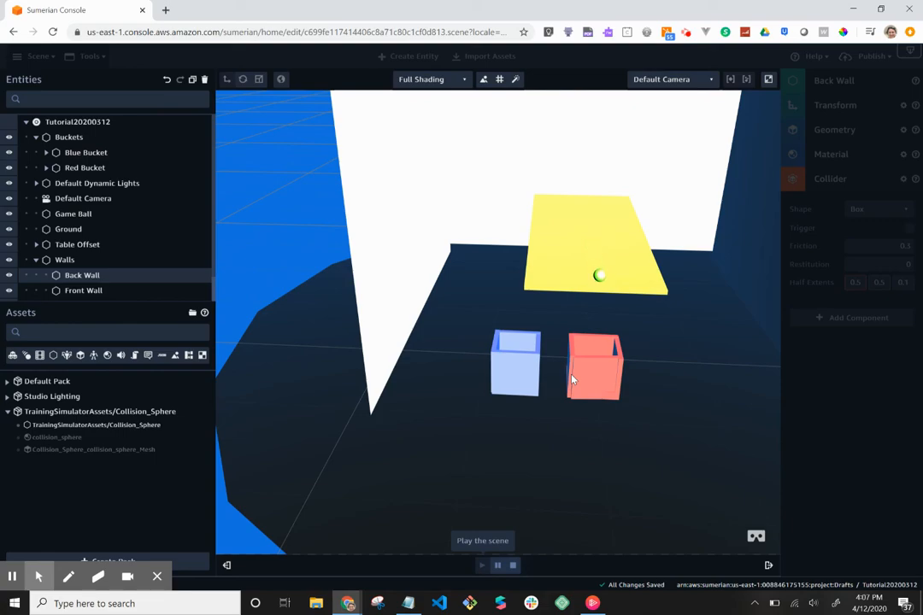
drag(572, 379, 554, 464)
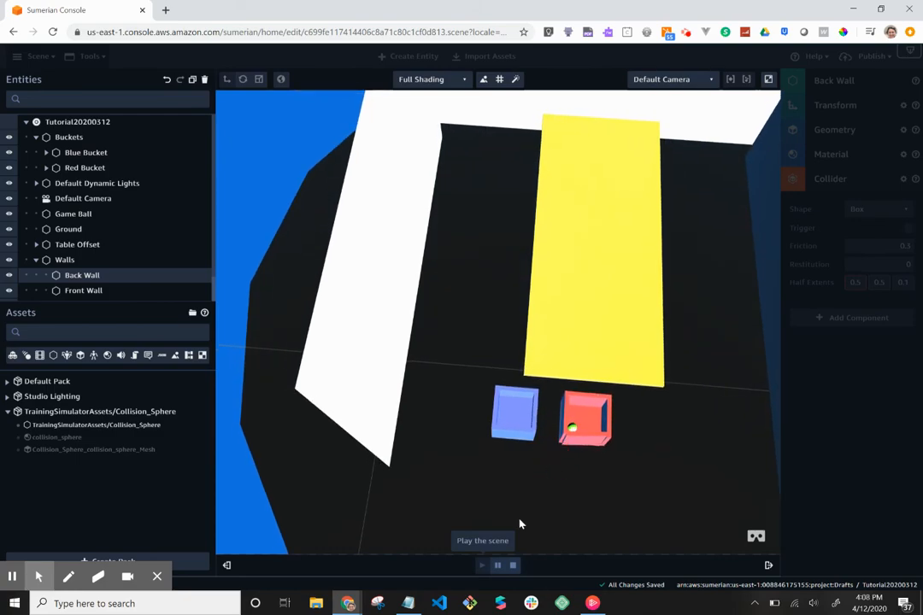
click(513, 568)
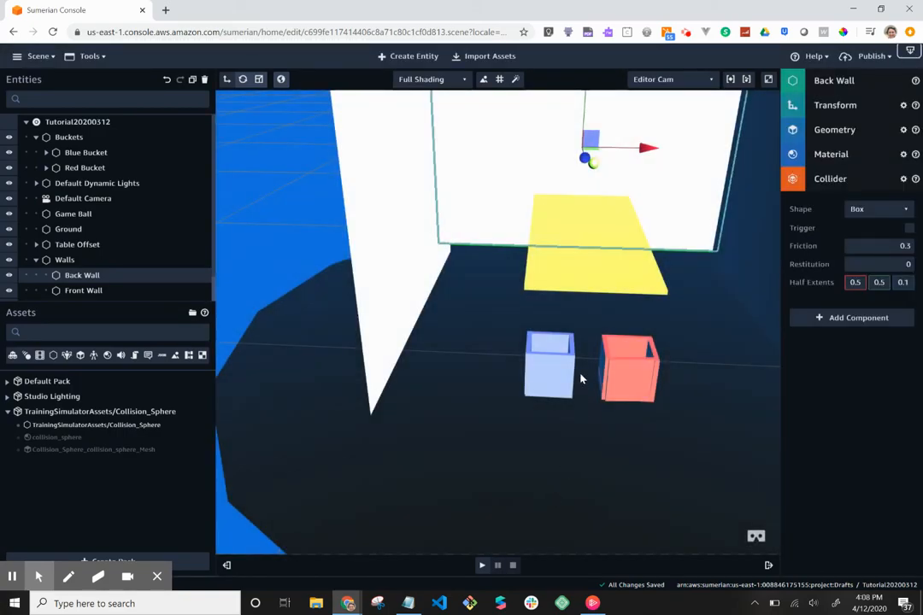
- Run the scene again with the buckets shifted right to catch the rolling ball in the Blue Bucket
drag(574, 389, 566, 413)
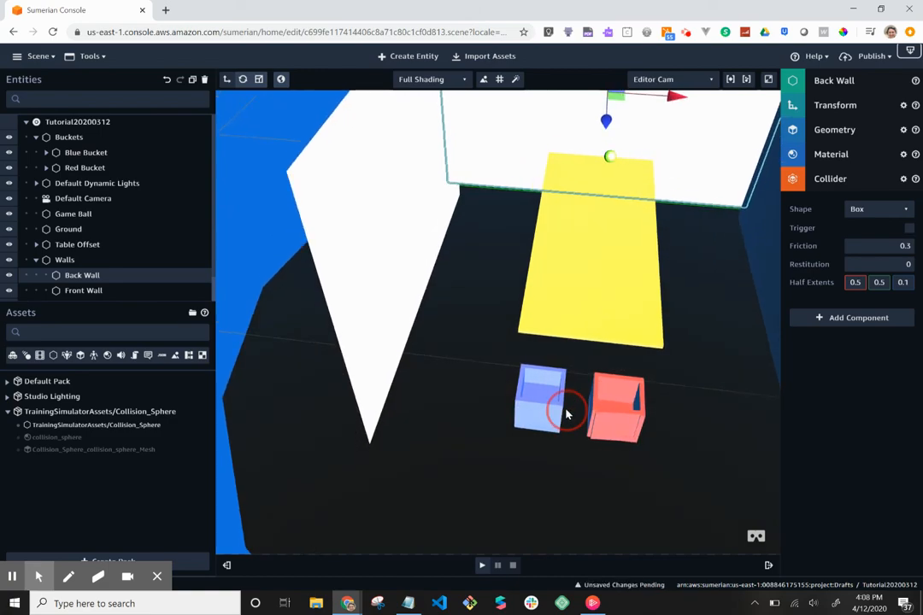
click(481, 566)
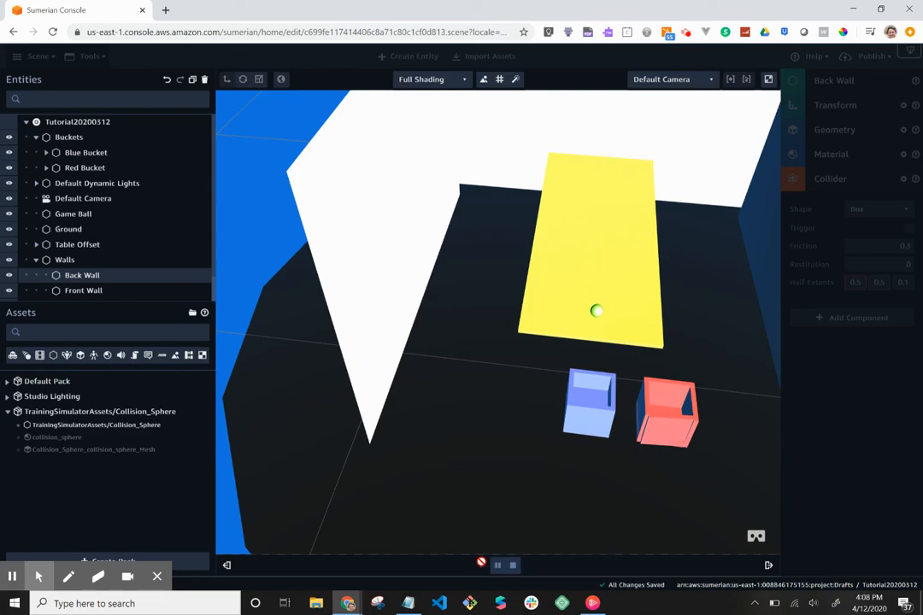
right_click(485, 590)
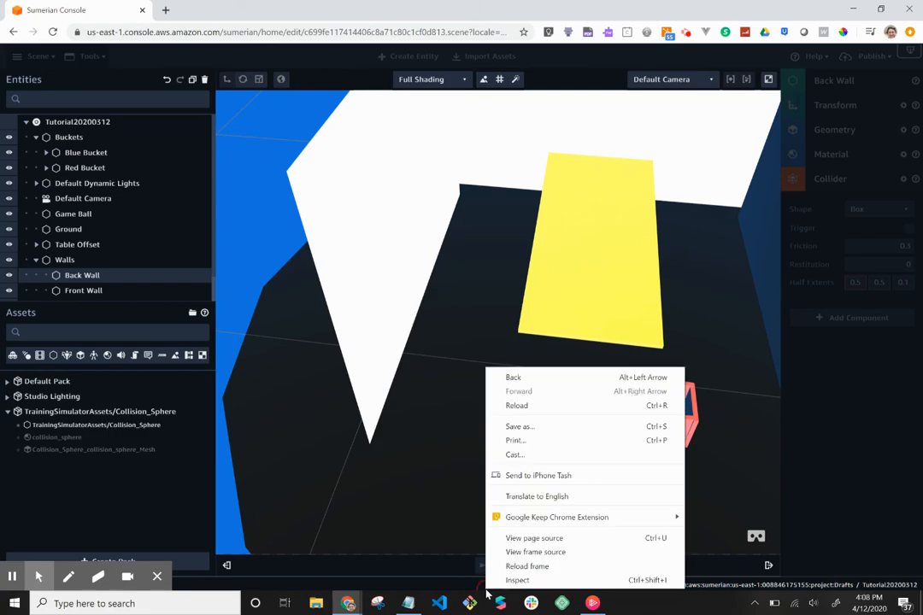
click(453, 571)
click(501, 565)
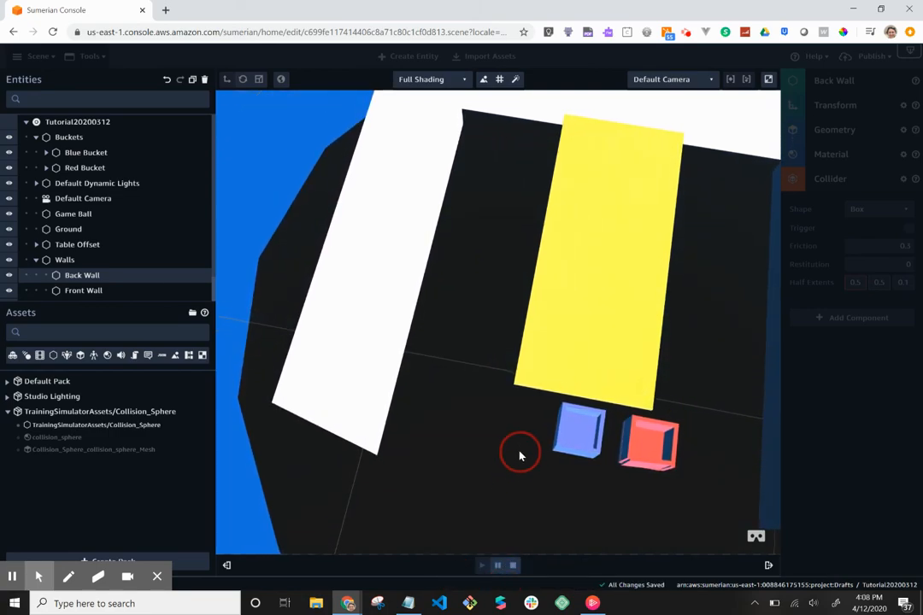
- Examine the Blue Bucket's underside up close to see how the ball sits in its base
drag(518, 456, 524, 220)
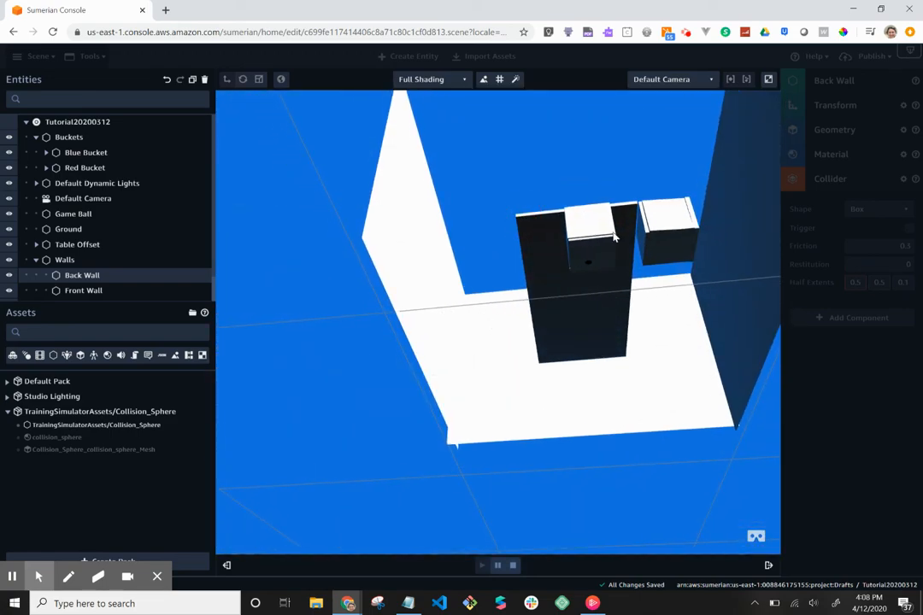
scroll(595, 270, up, 5)
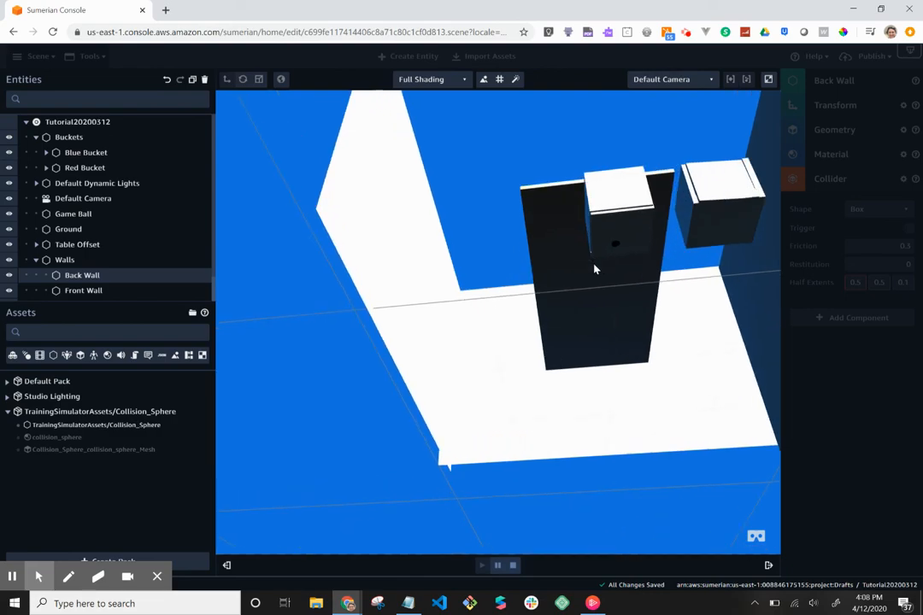
drag(593, 267, 579, 235)
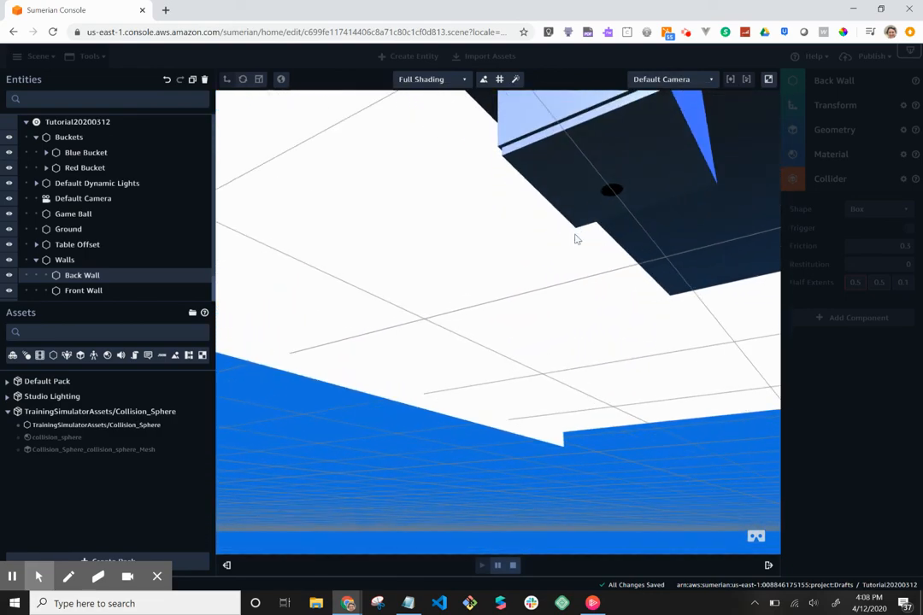
drag(620, 184, 577, 258)
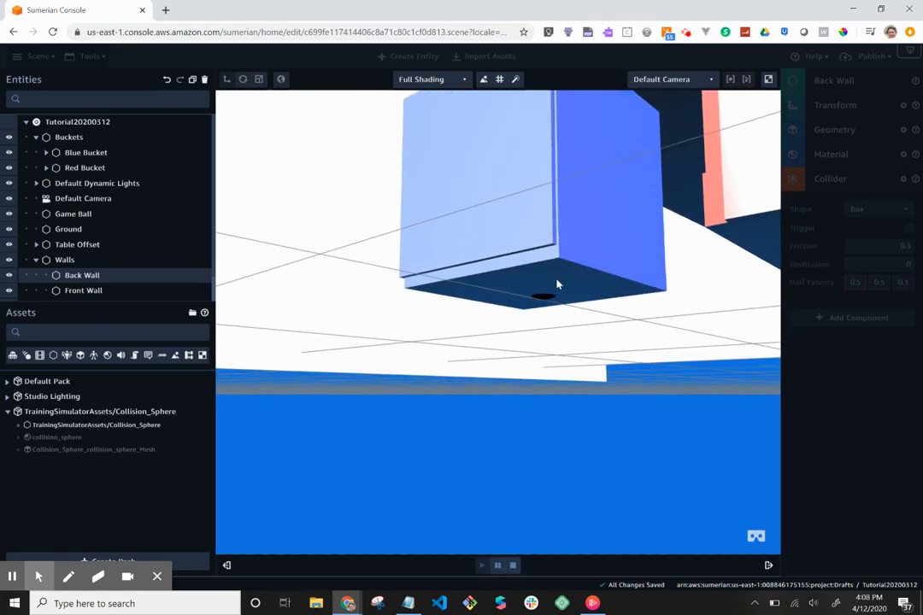
scroll(556, 284, up, 3)
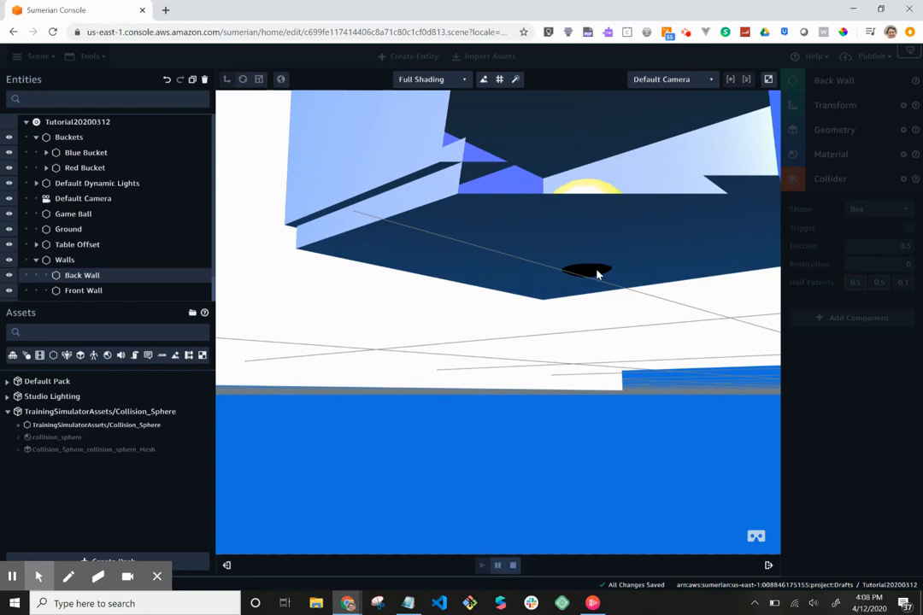
scroll(597, 274, up, 3)
scroll(598, 274, down, 3)
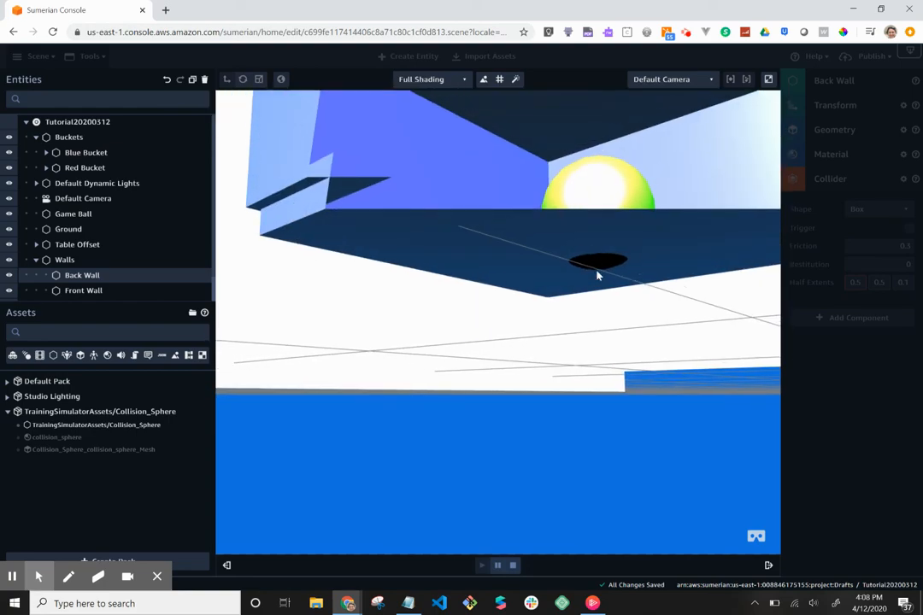
- Test moving the buckets with the left and right arrow keys while the ball is in the Blue Bucket
drag(605, 271, 593, 426)
scroll(592, 426, down, 10)
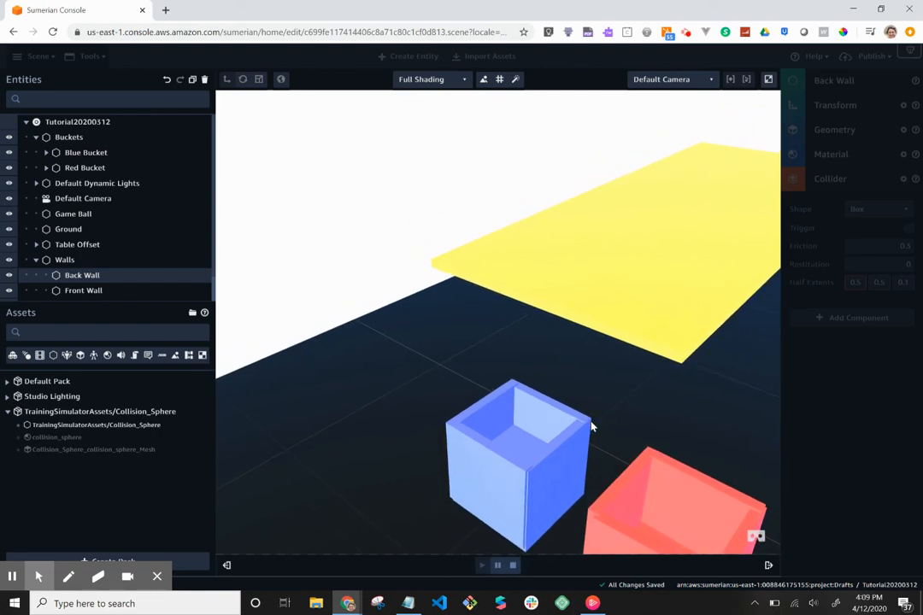
drag(593, 422, 643, 416)
key(Left)
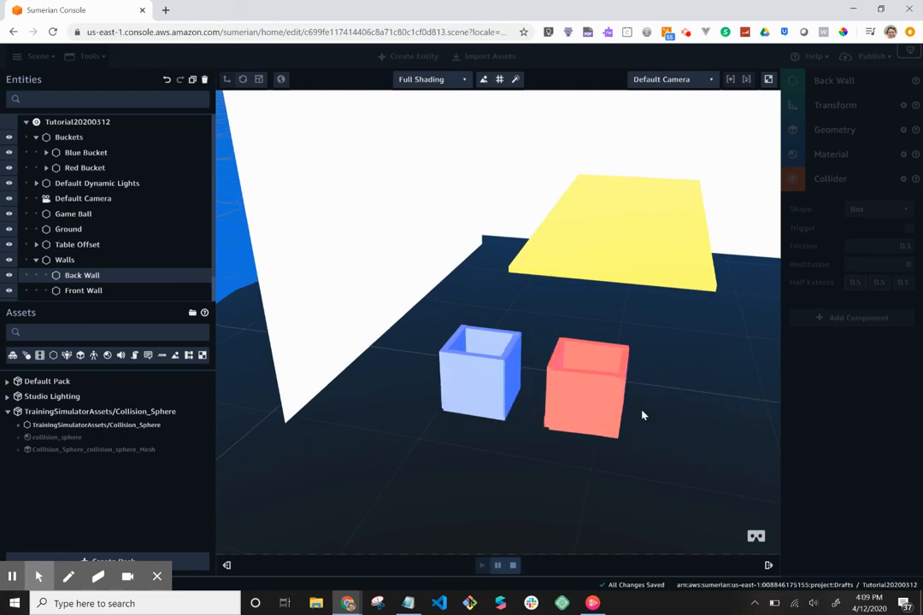
key(Right)
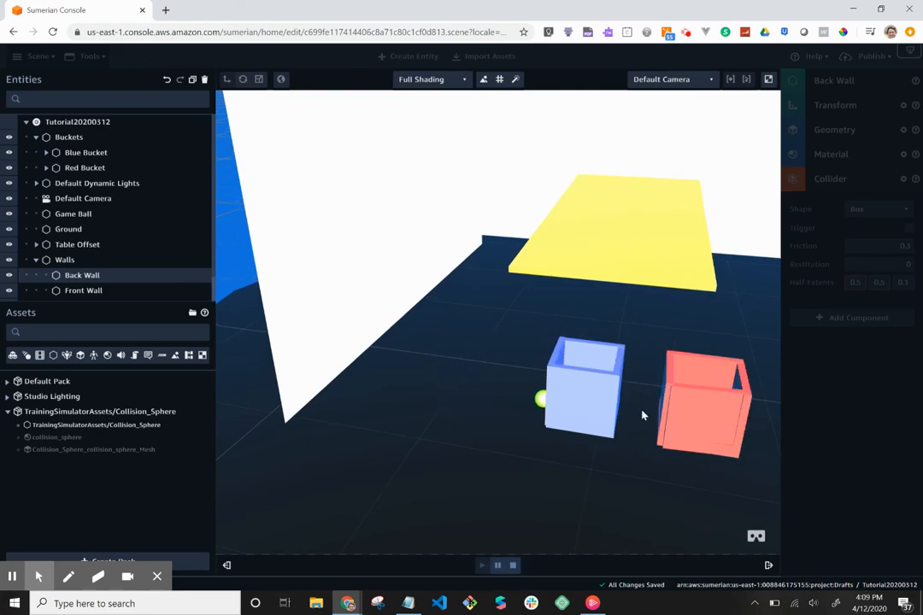
key(Left)
key(Right)
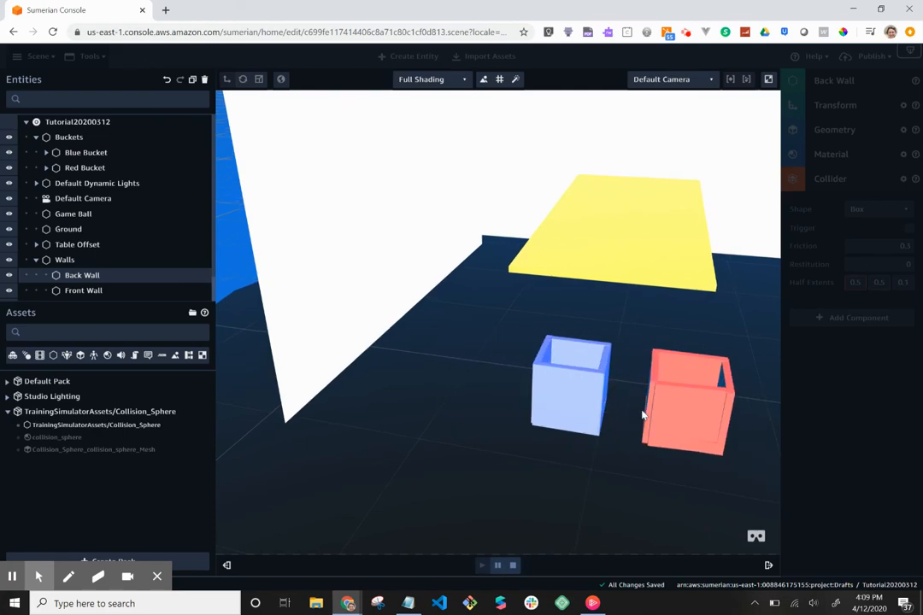
drag(643, 416, 502, 284)
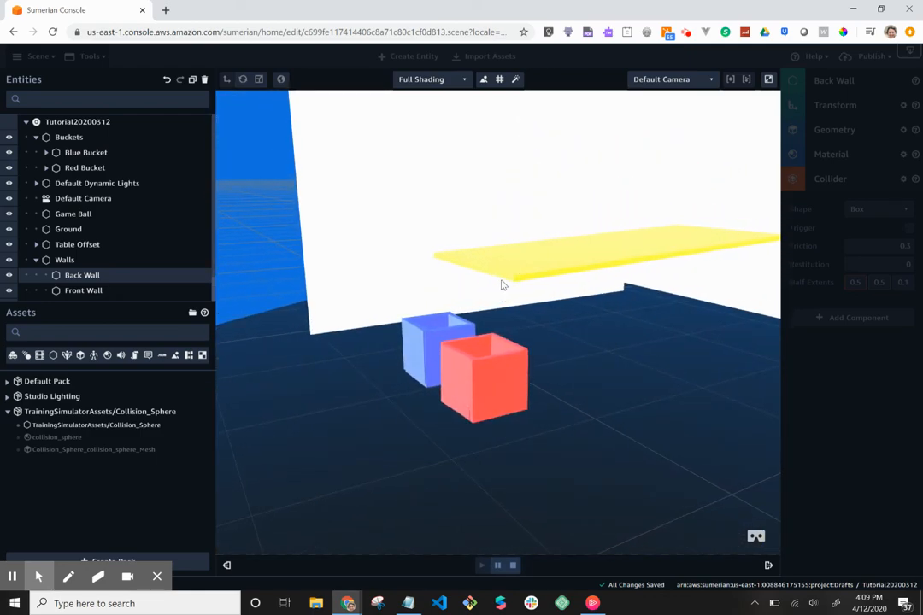